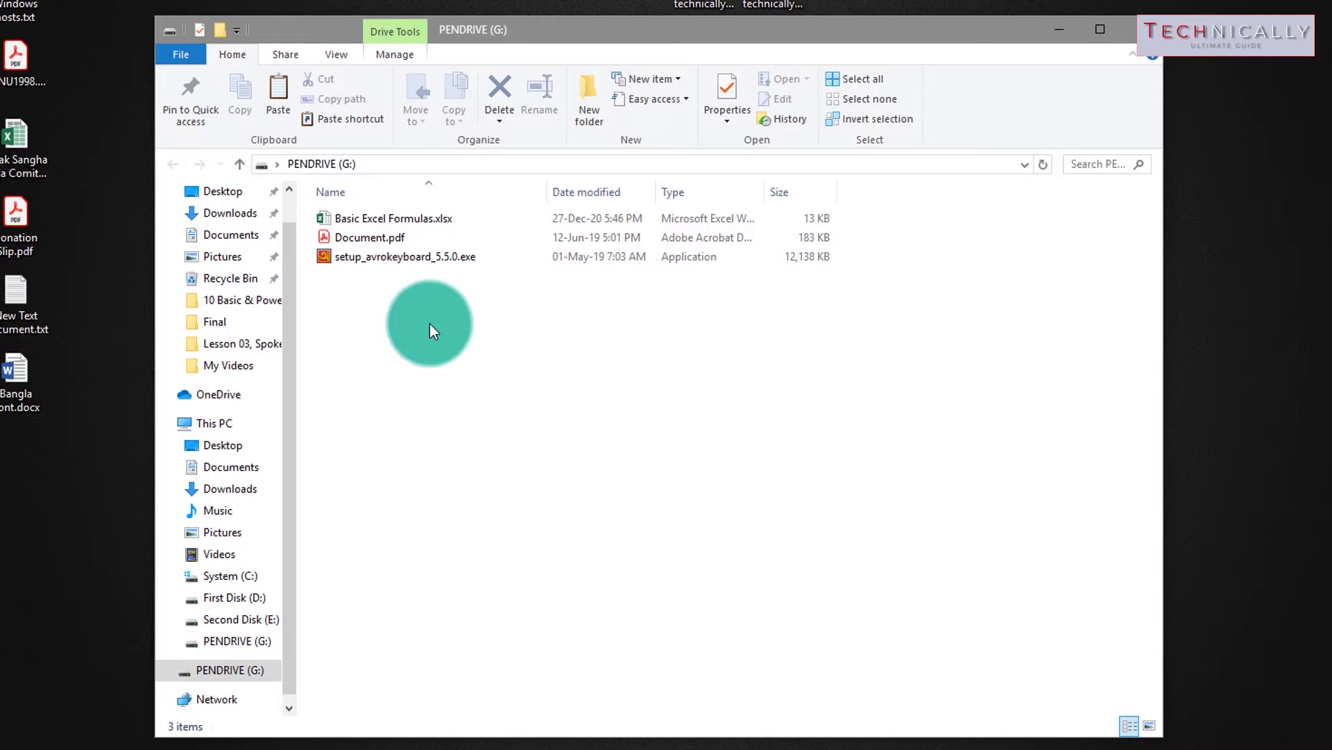
# Open Document.pdf from the pen drive, look over its contents and close it
pyautogui.click(389, 219)
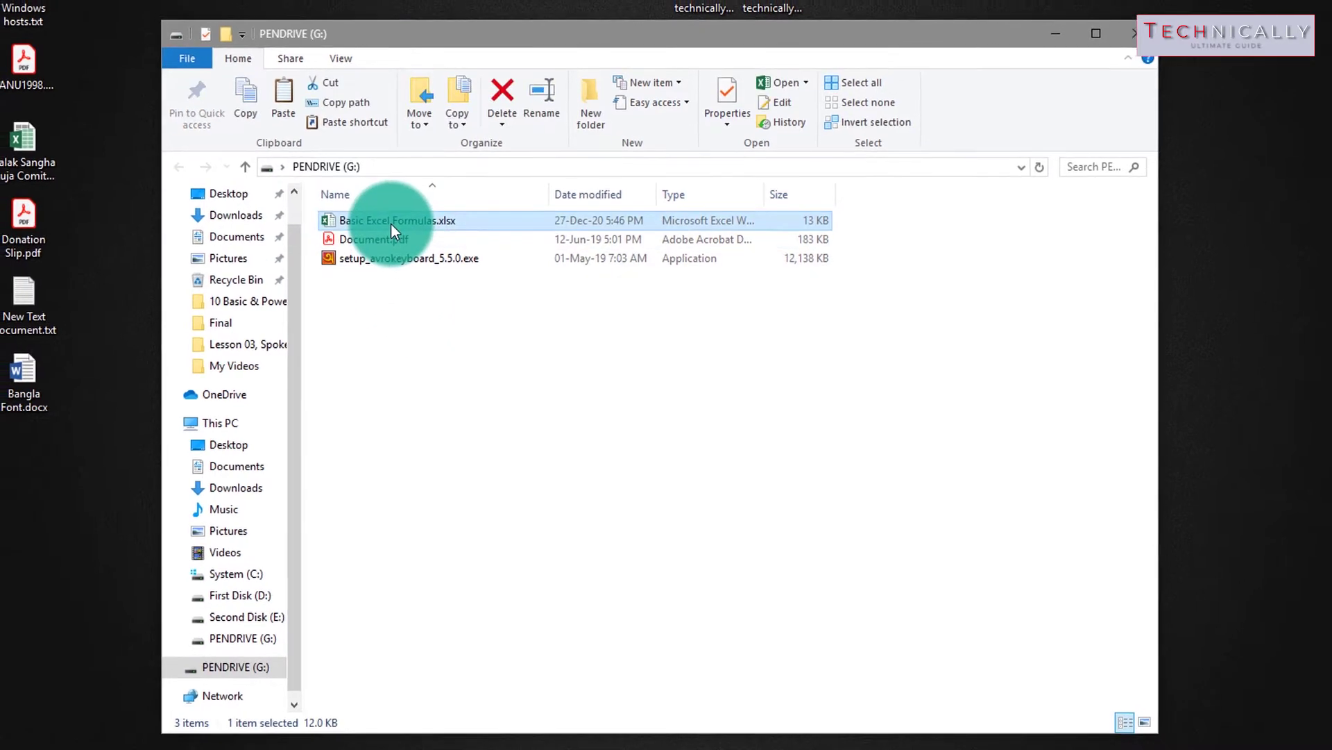
pyautogui.click(391, 238)
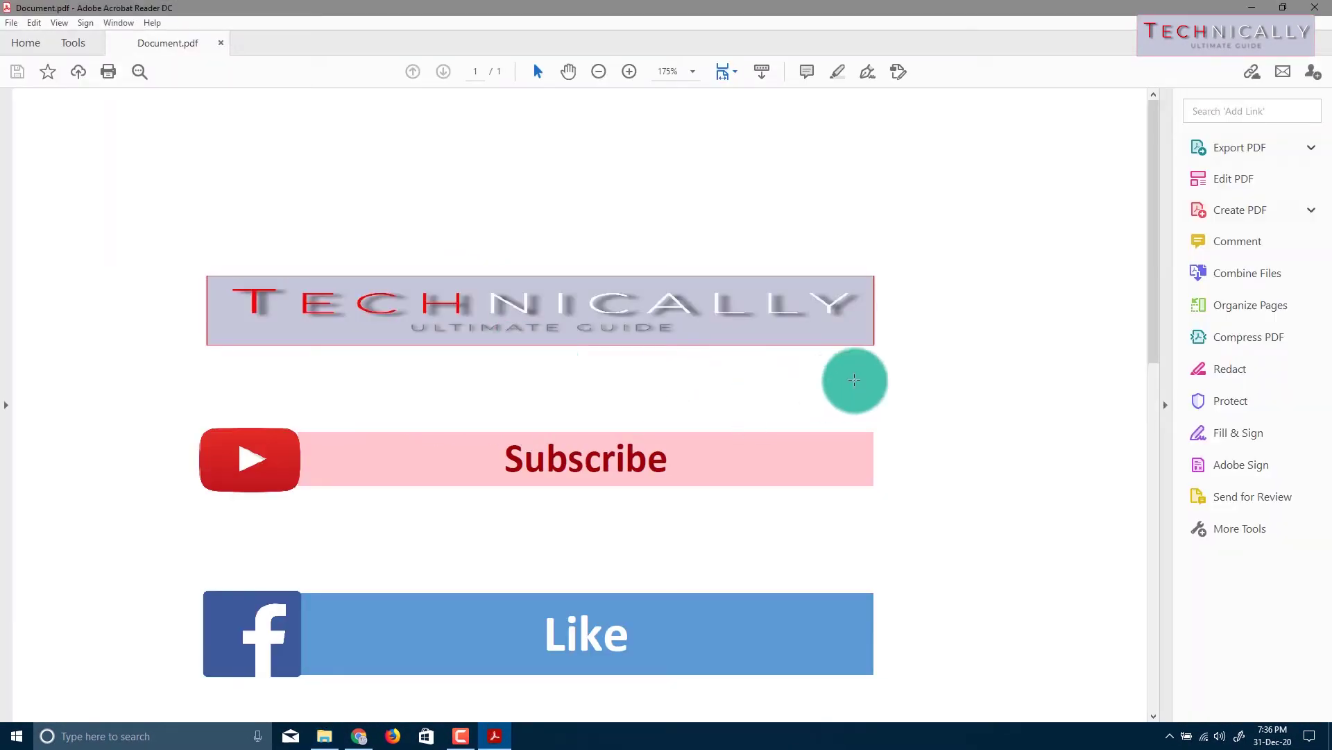
pyautogui.moveTo(1154, 217); pyautogui.dragTo(1122, 214)
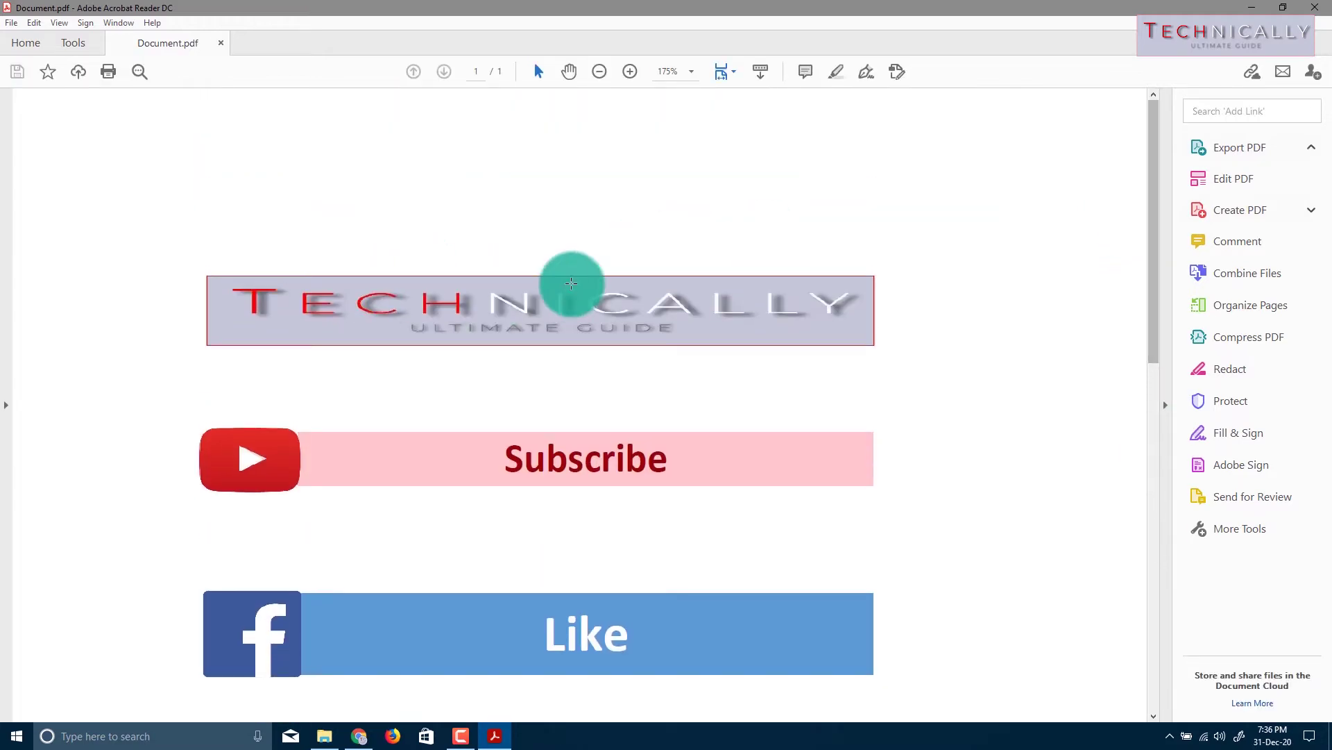
pyautogui.click(1326, 7)
# Open Basic Excel Formulas.xlsx from the pen drive, look over its sheet and close the workbook
pyautogui.click(504, 261)
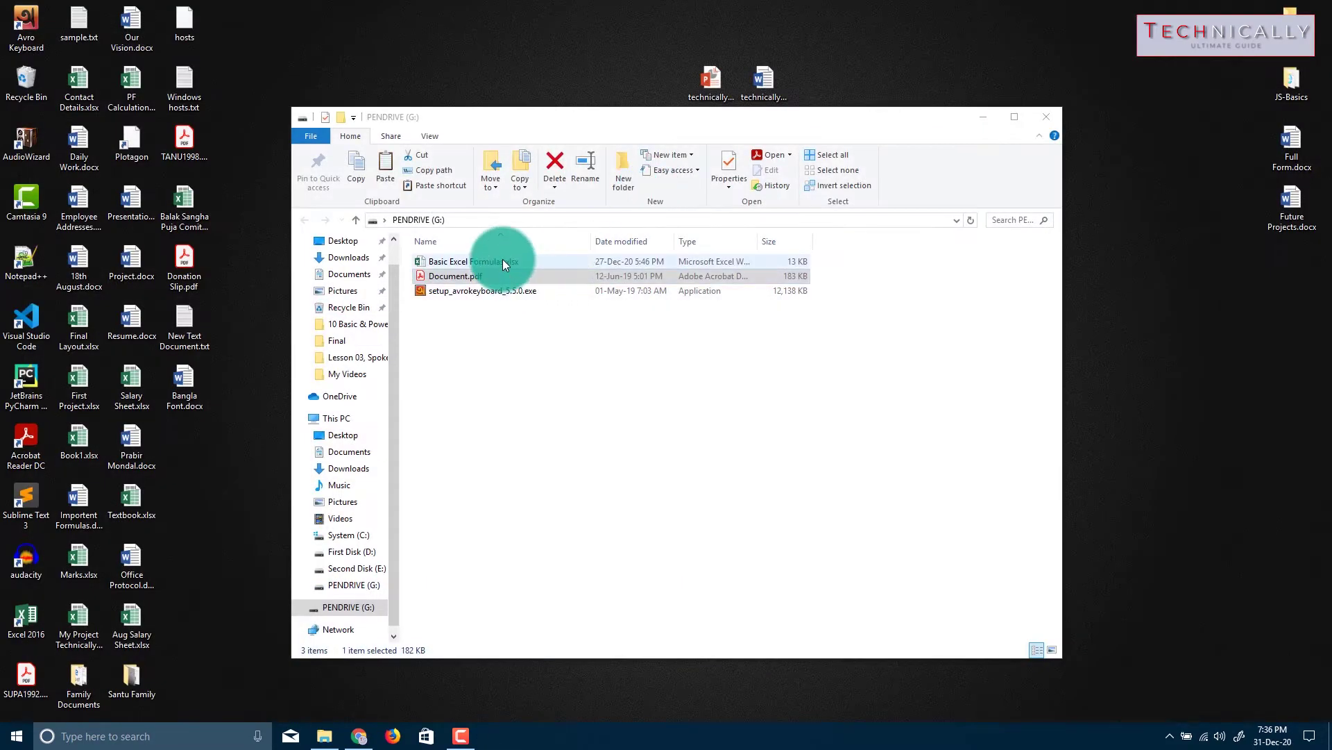
pyautogui.doubleClick(503, 261)
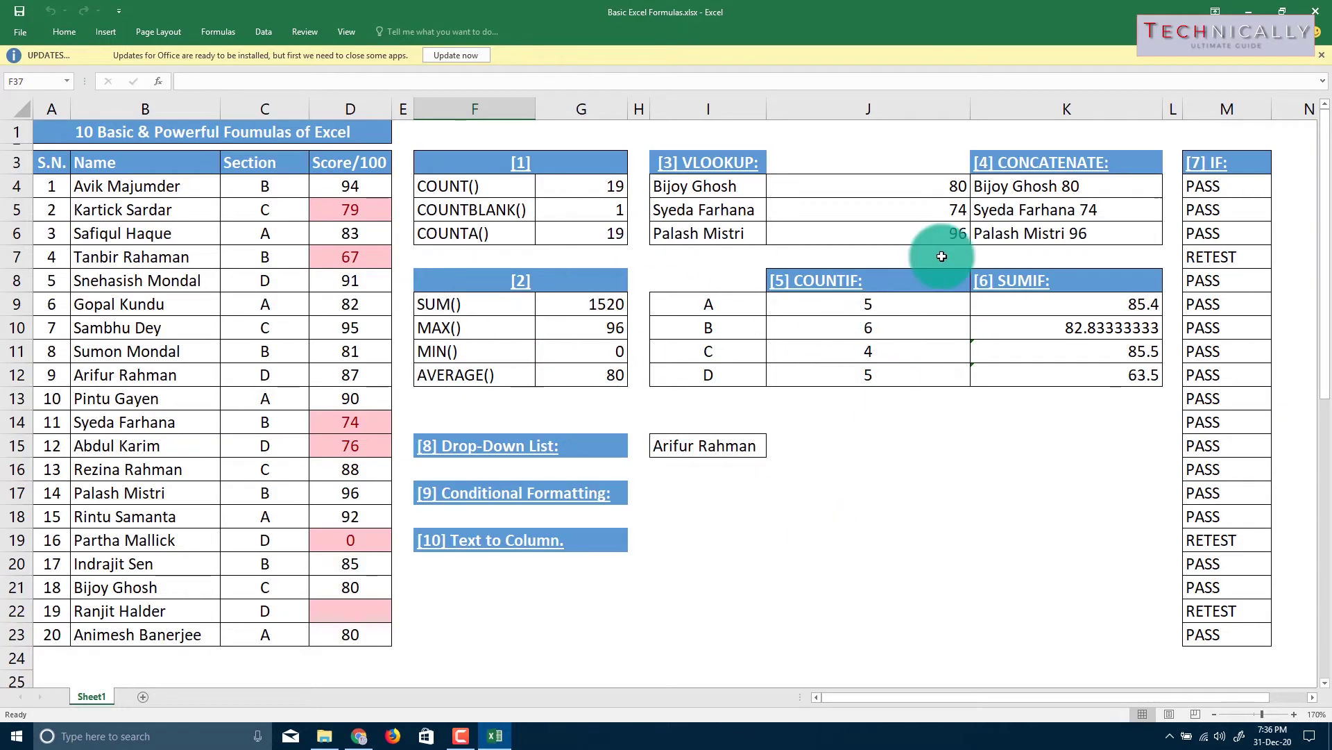
pyautogui.click(1319, 10)
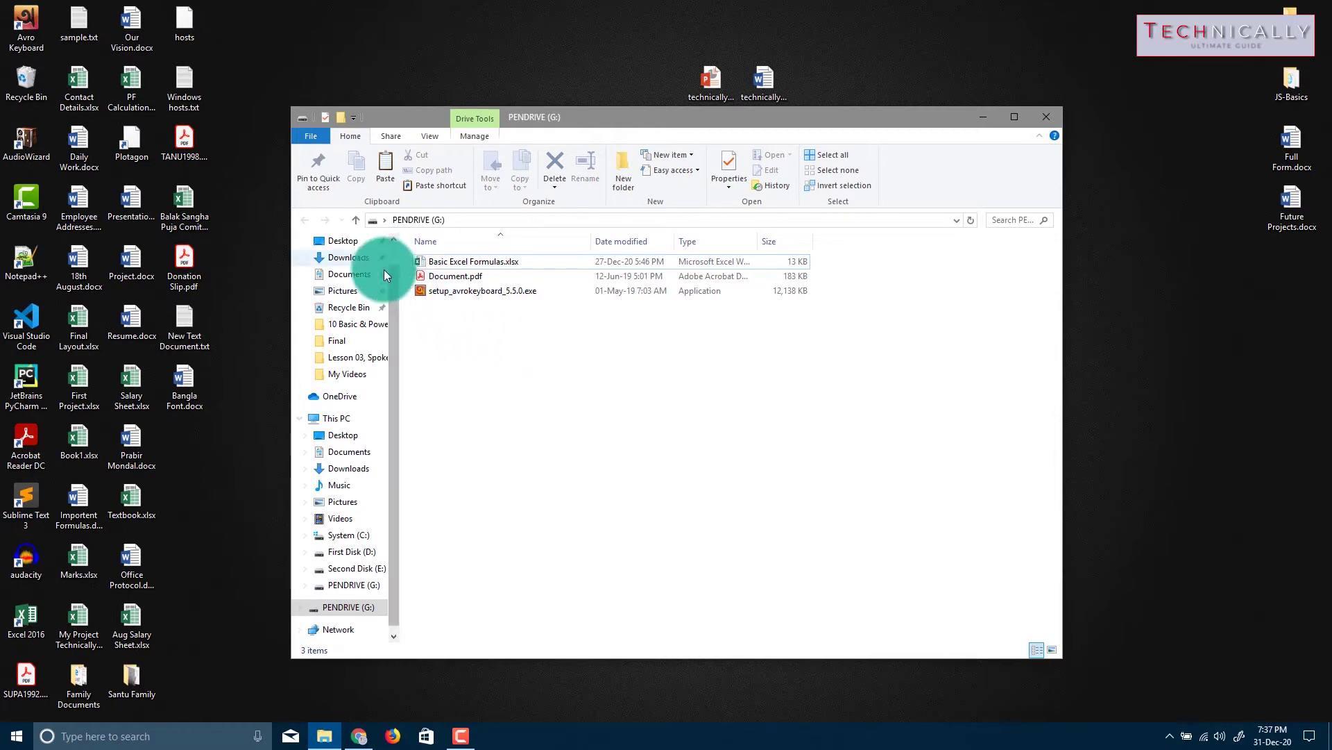
# Open PENDRIVE (G:) from This PC to view its files, and return to the drive overview
pyautogui.click(337, 420)
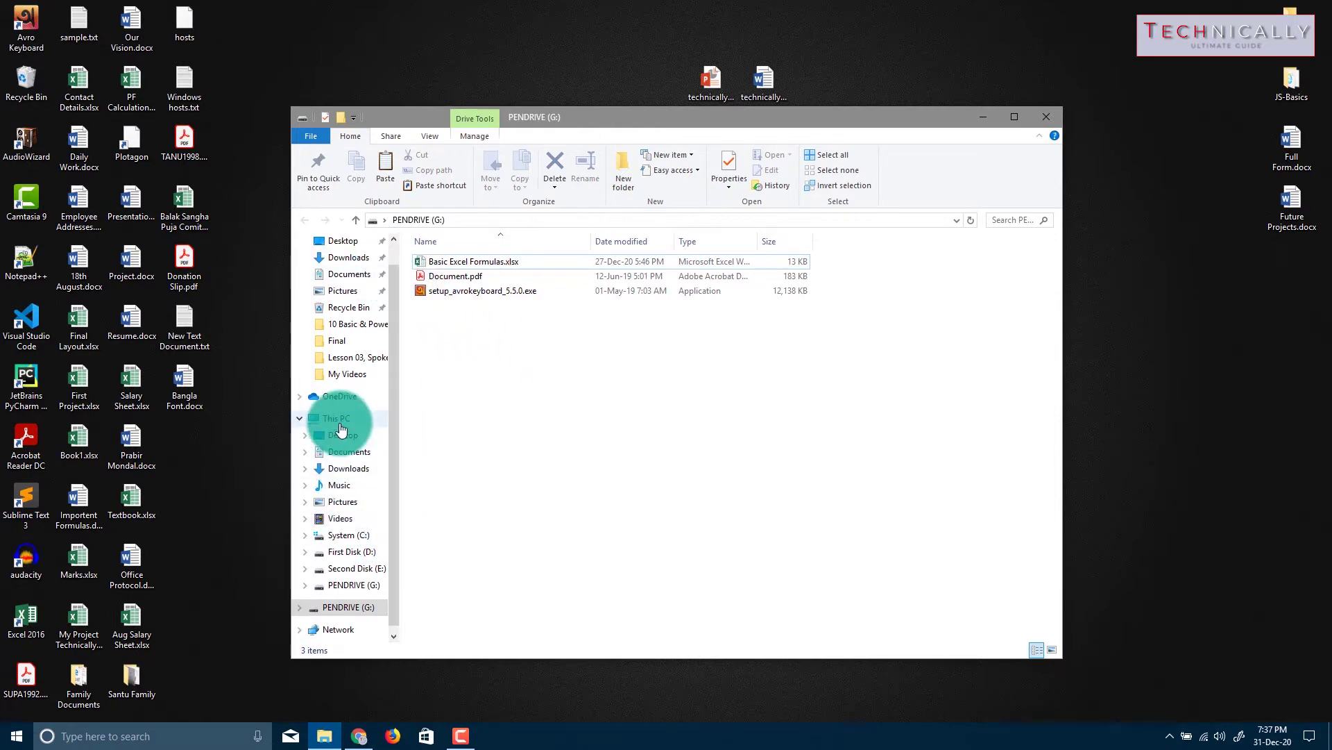
pyautogui.click(642, 405)
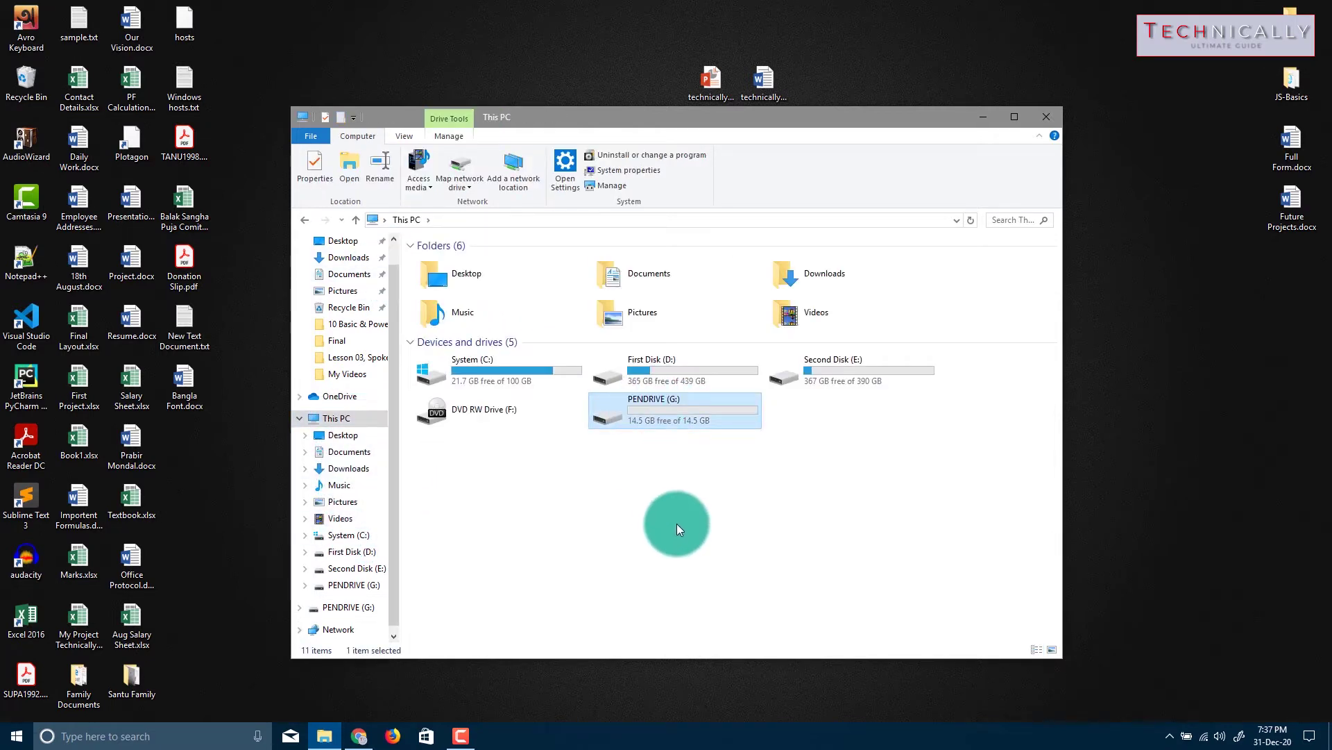
pyautogui.doubleClick(680, 420)
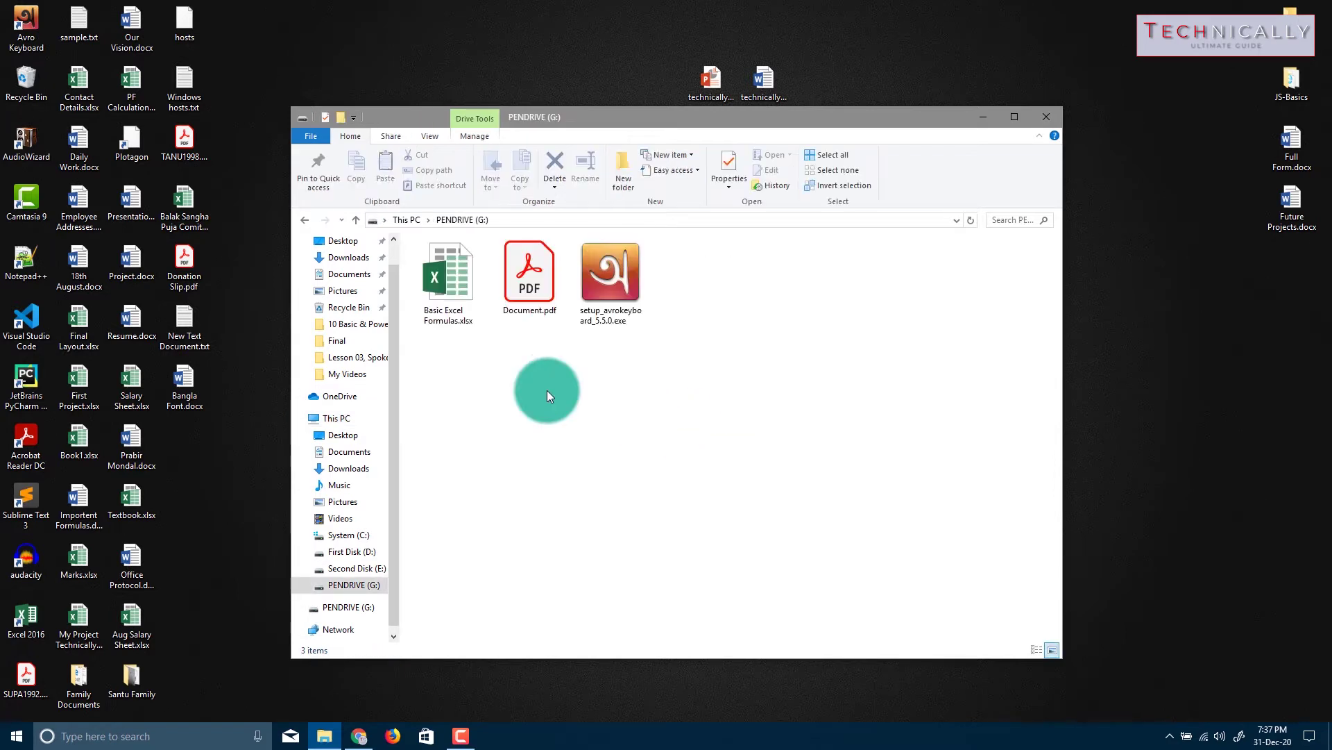
pyautogui.click(357, 220)
# Quick-format PENDRIVE (G:) as FAT32 with 8192-byte allocation units and the volume label PENDRIVE, and open the drive to check it
pyautogui.rightClick(644, 419)
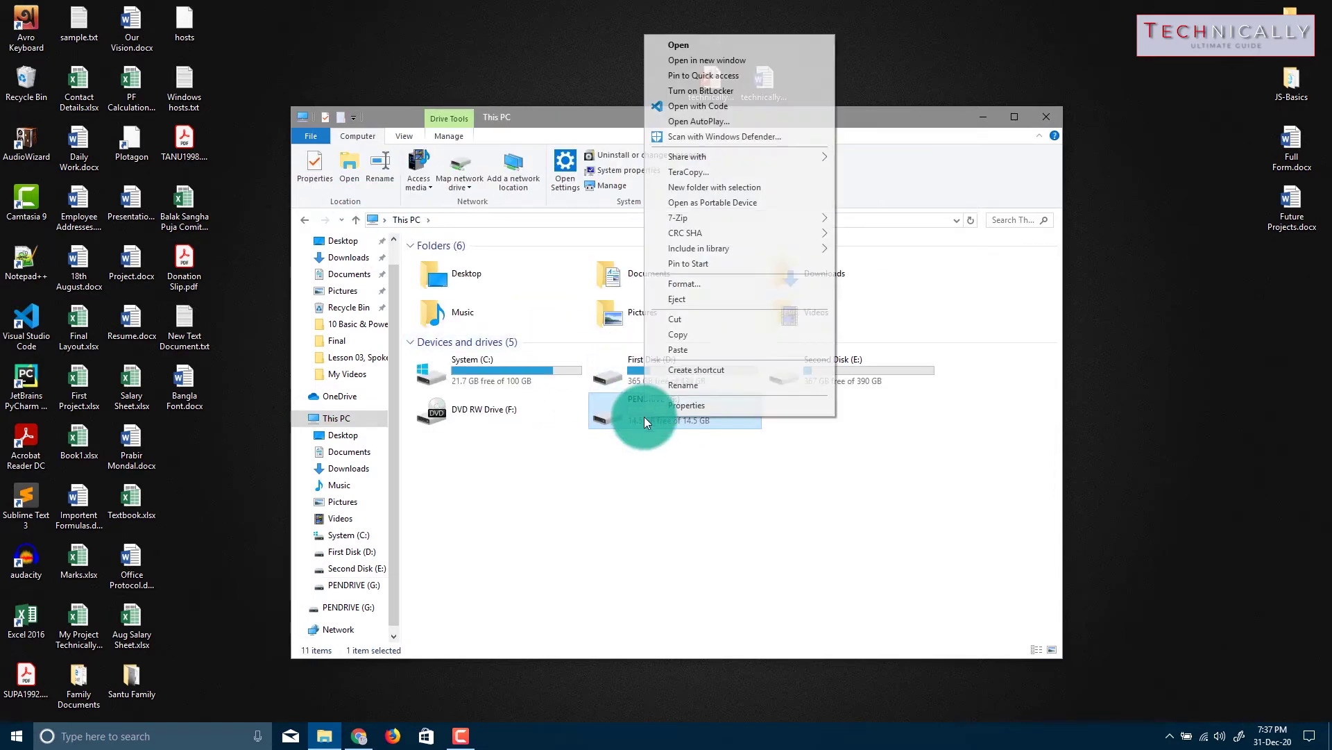
pyautogui.click(723, 285)
pyautogui.click(447, 598)
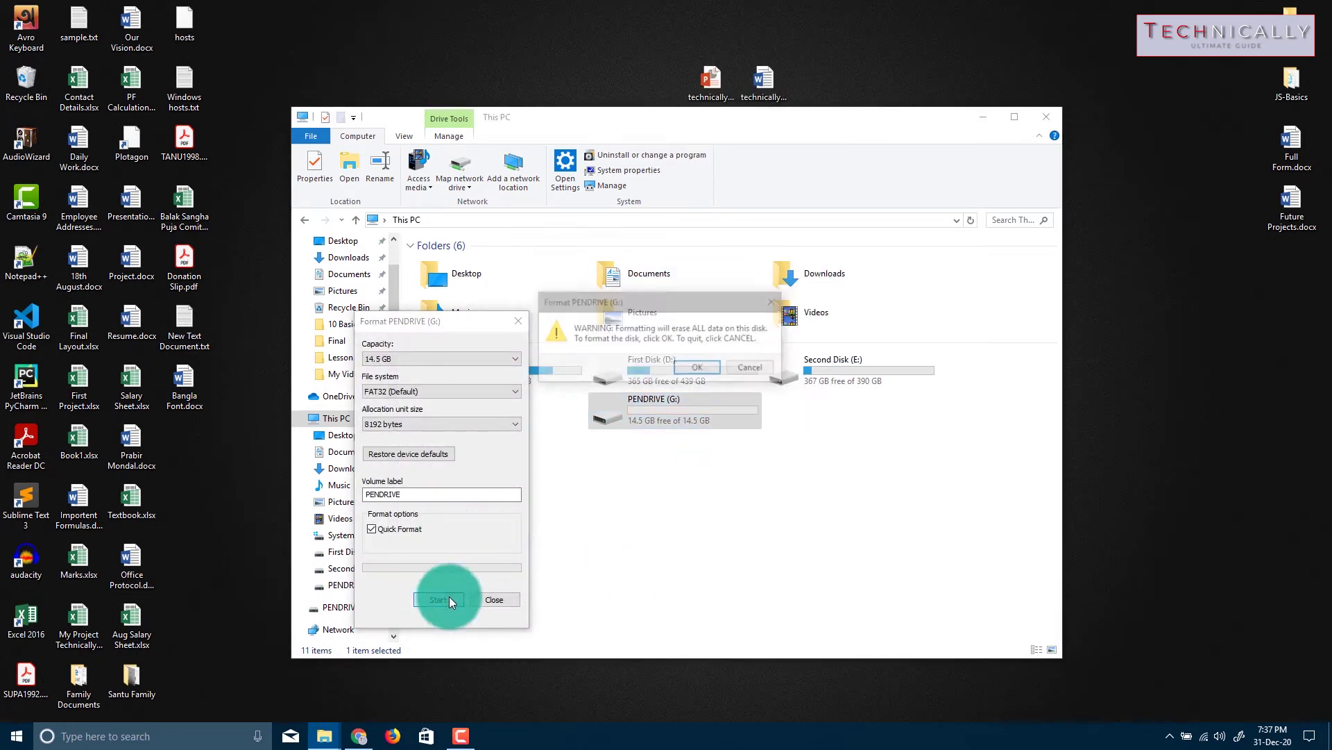
pyautogui.click(714, 366)
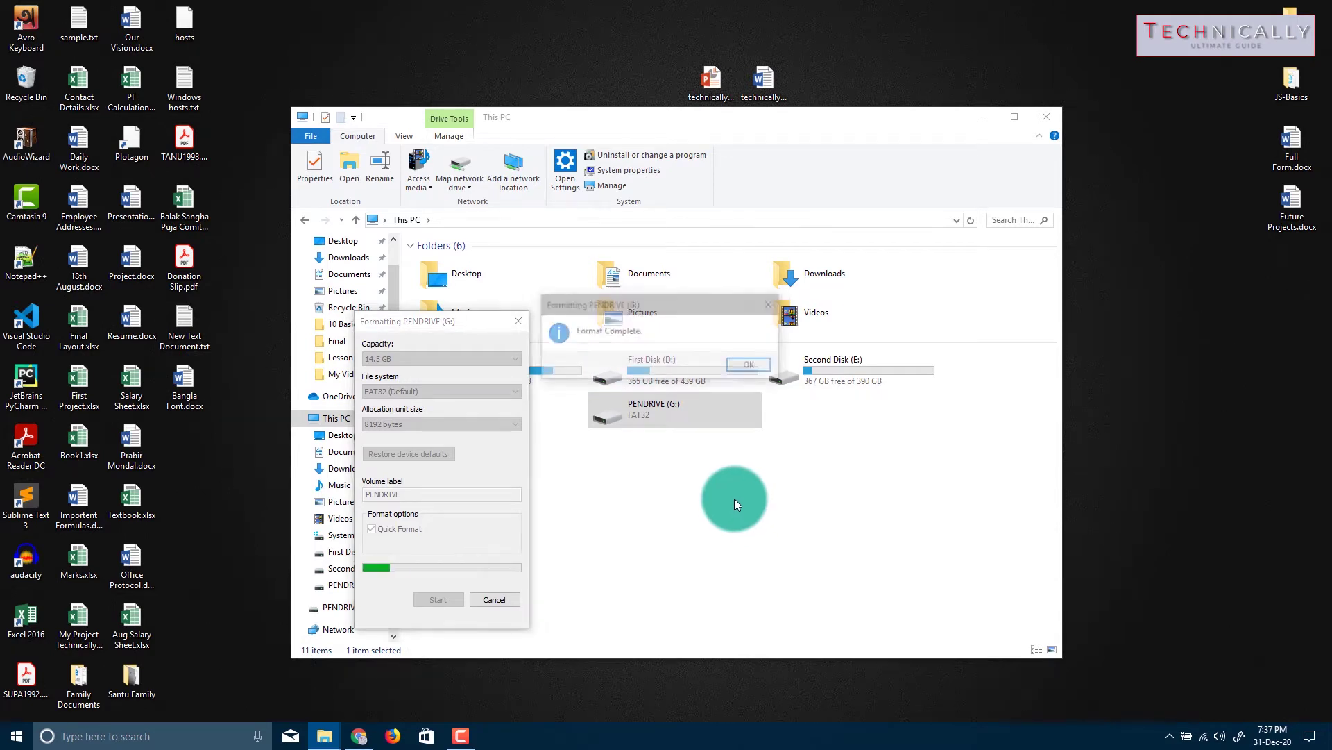
pyautogui.click(741, 366)
pyautogui.click(476, 599)
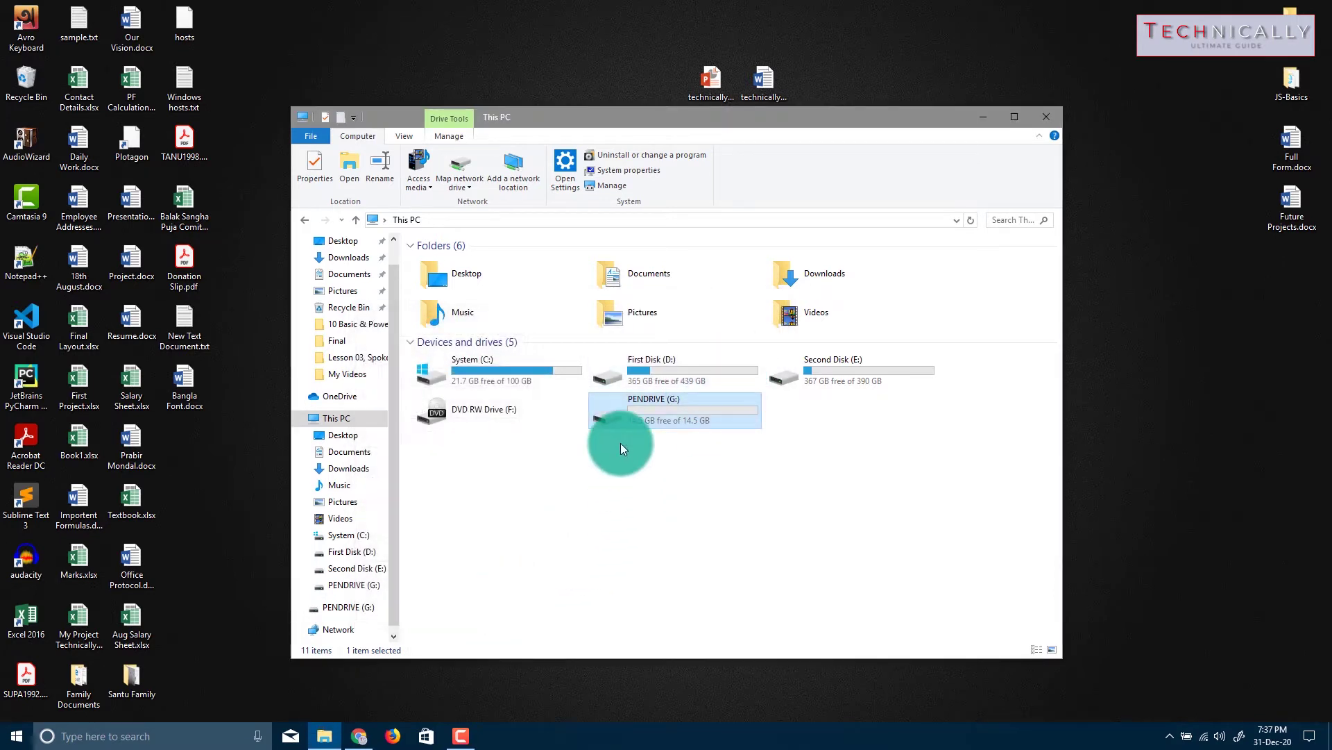
pyautogui.doubleClick(618, 414)
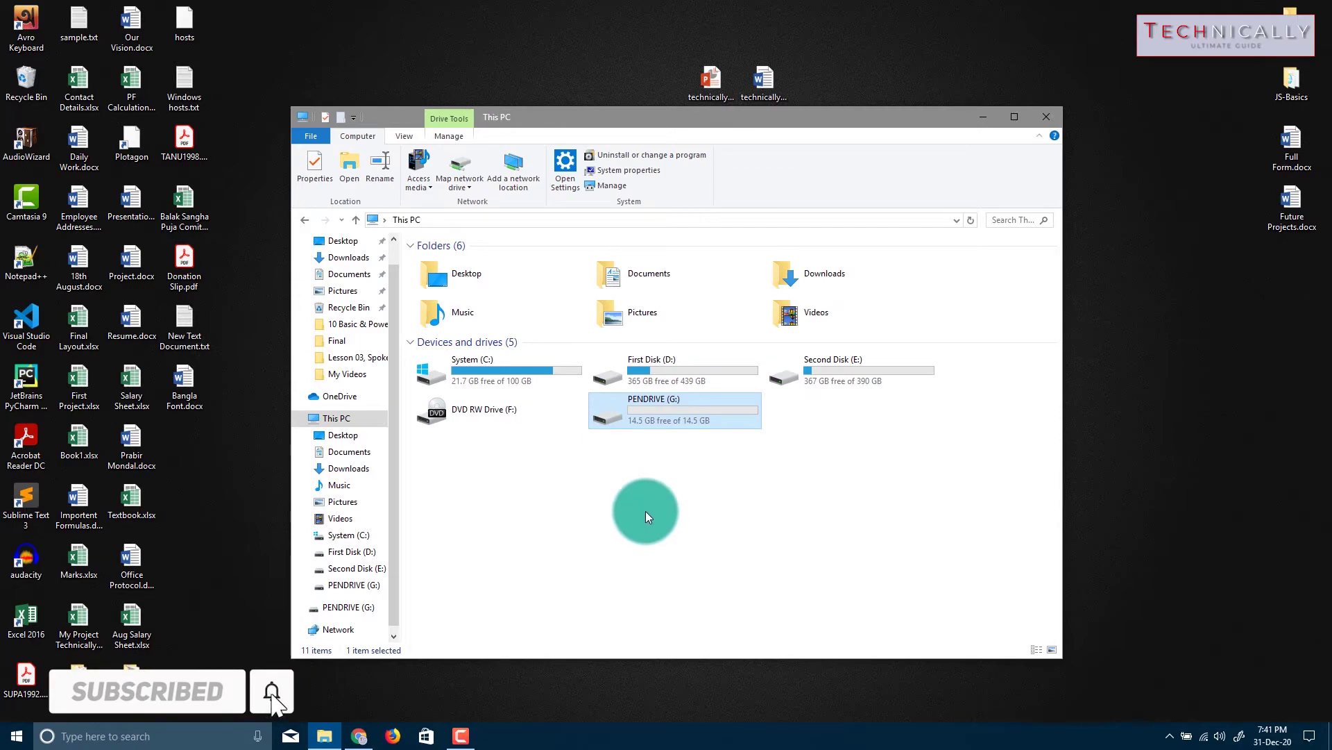
# Switch to Chrome, download the Windows 64-bit archive of TestDisk & PhotoRec 7.2-WIP and show the file in its folder
pyautogui.click(358, 734)
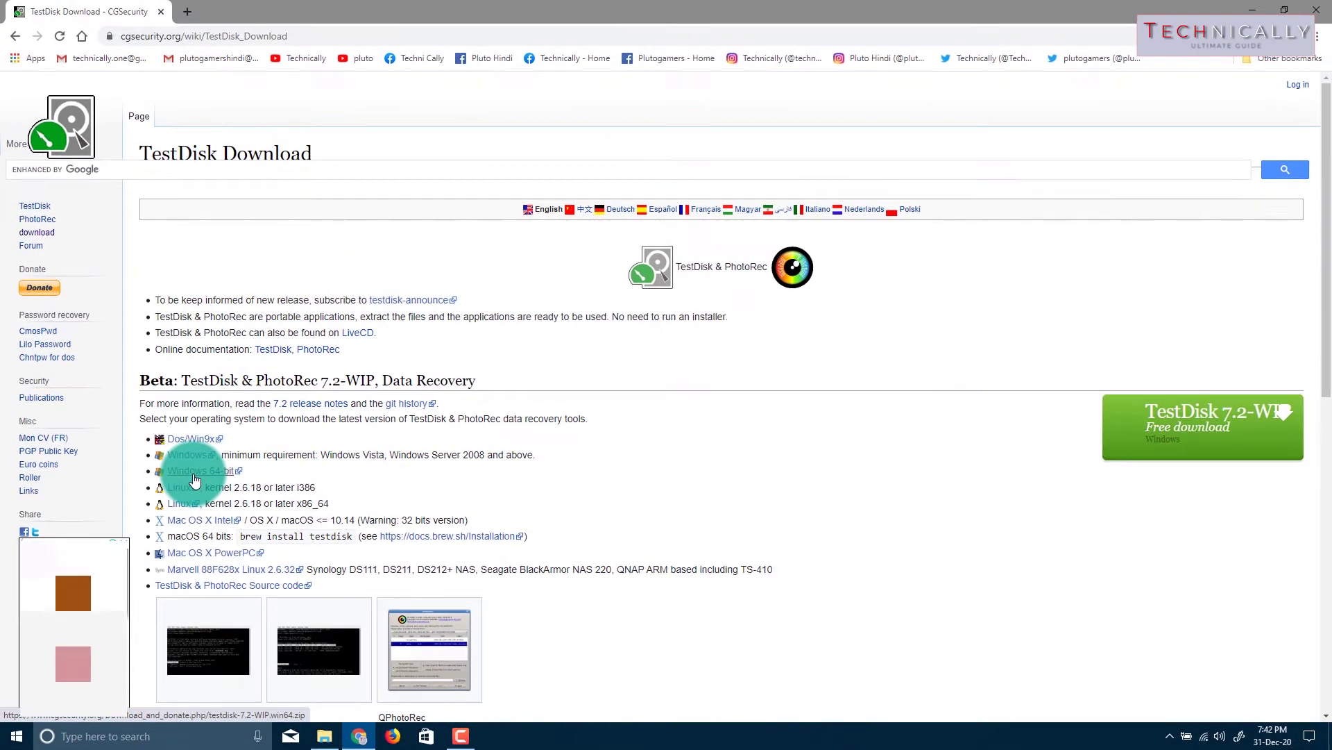
pyautogui.click(196, 472)
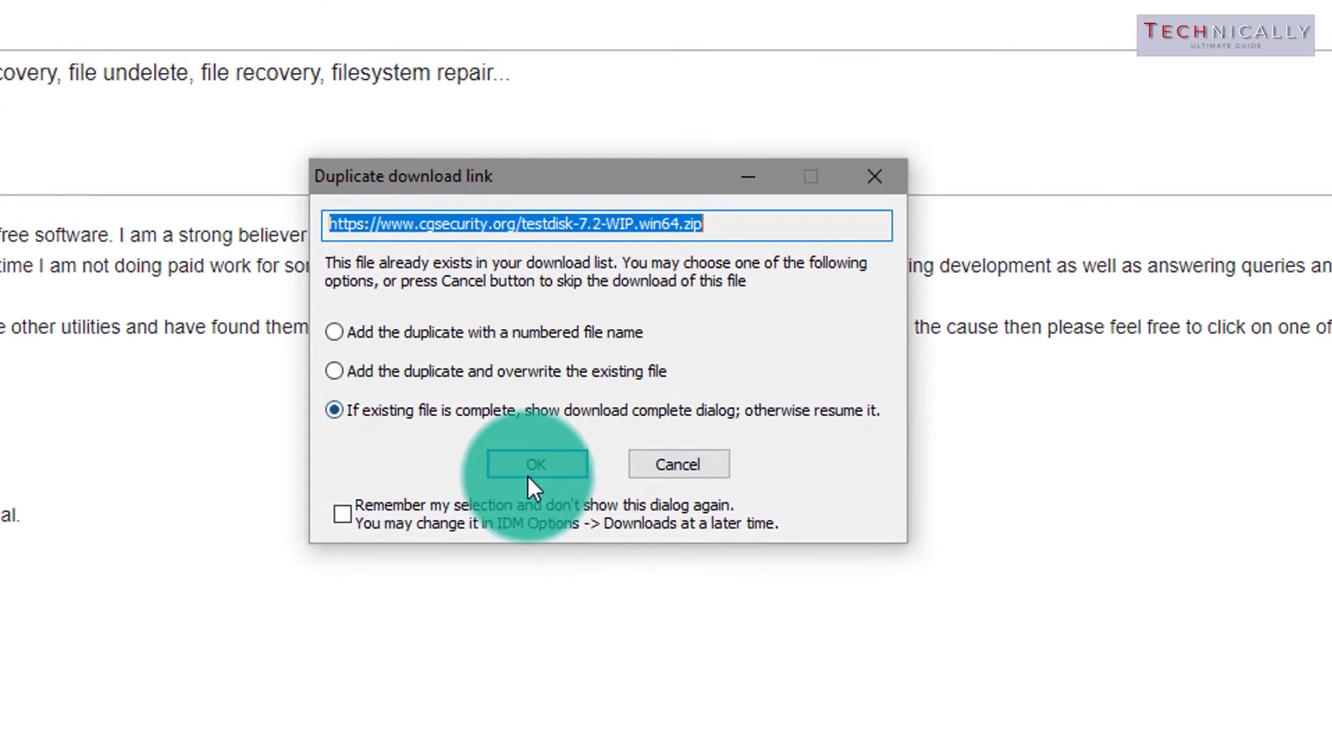
pyautogui.click(529, 472)
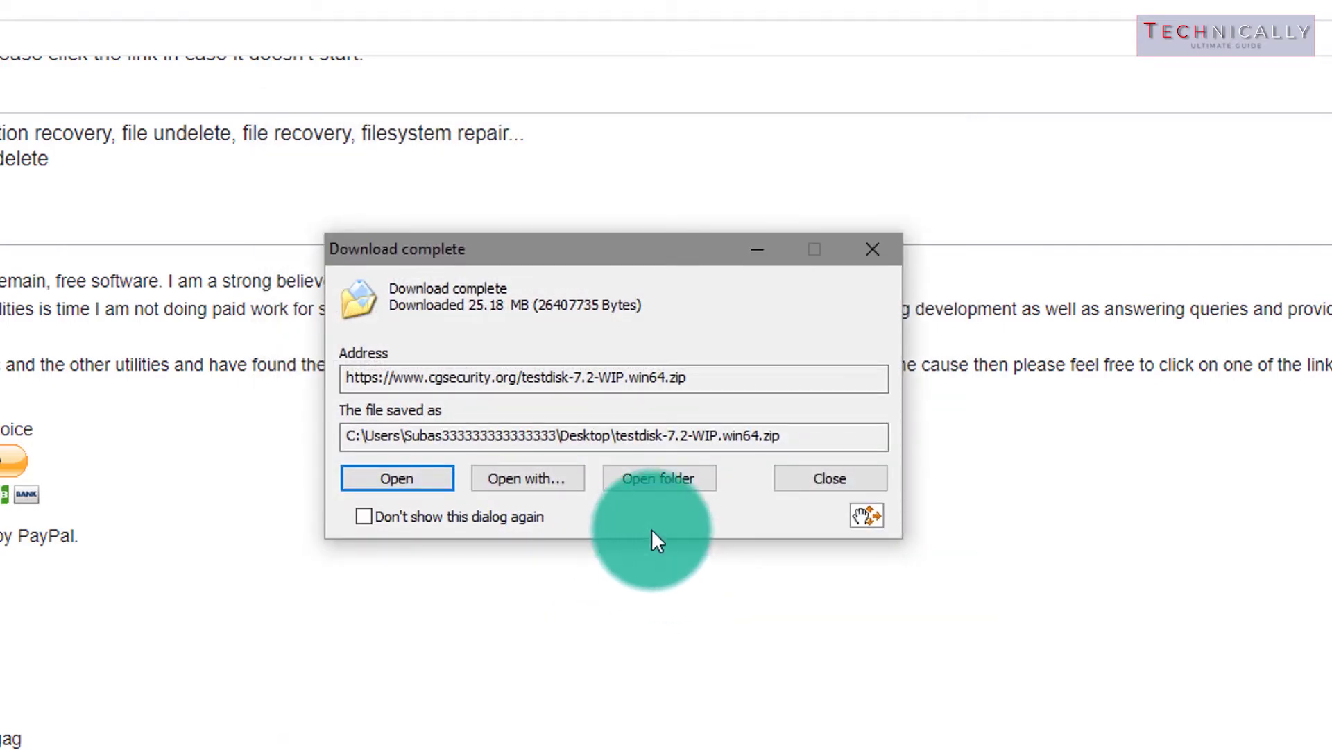
pyautogui.click(642, 494)
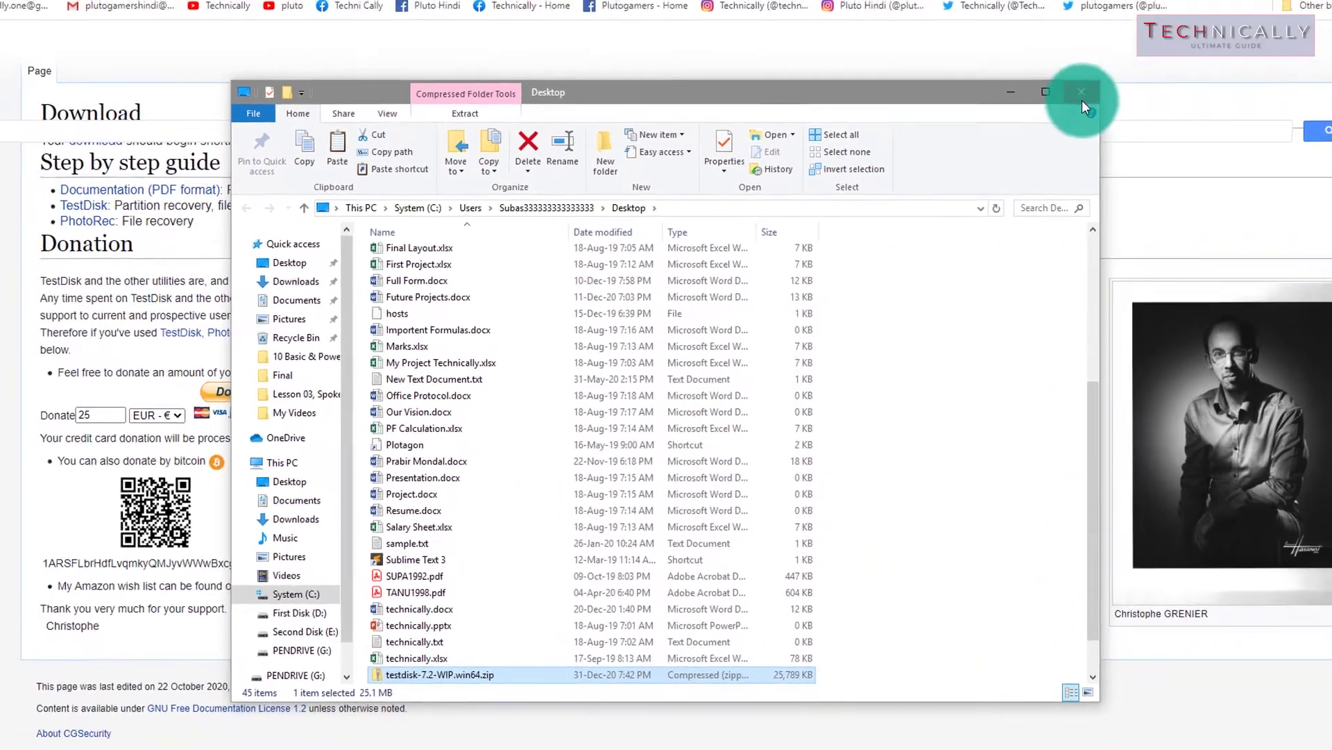
# Close the Desktop folder window and the browser tabs used for the download
pyautogui.click(1101, 41)
pyautogui.click(325, 8)
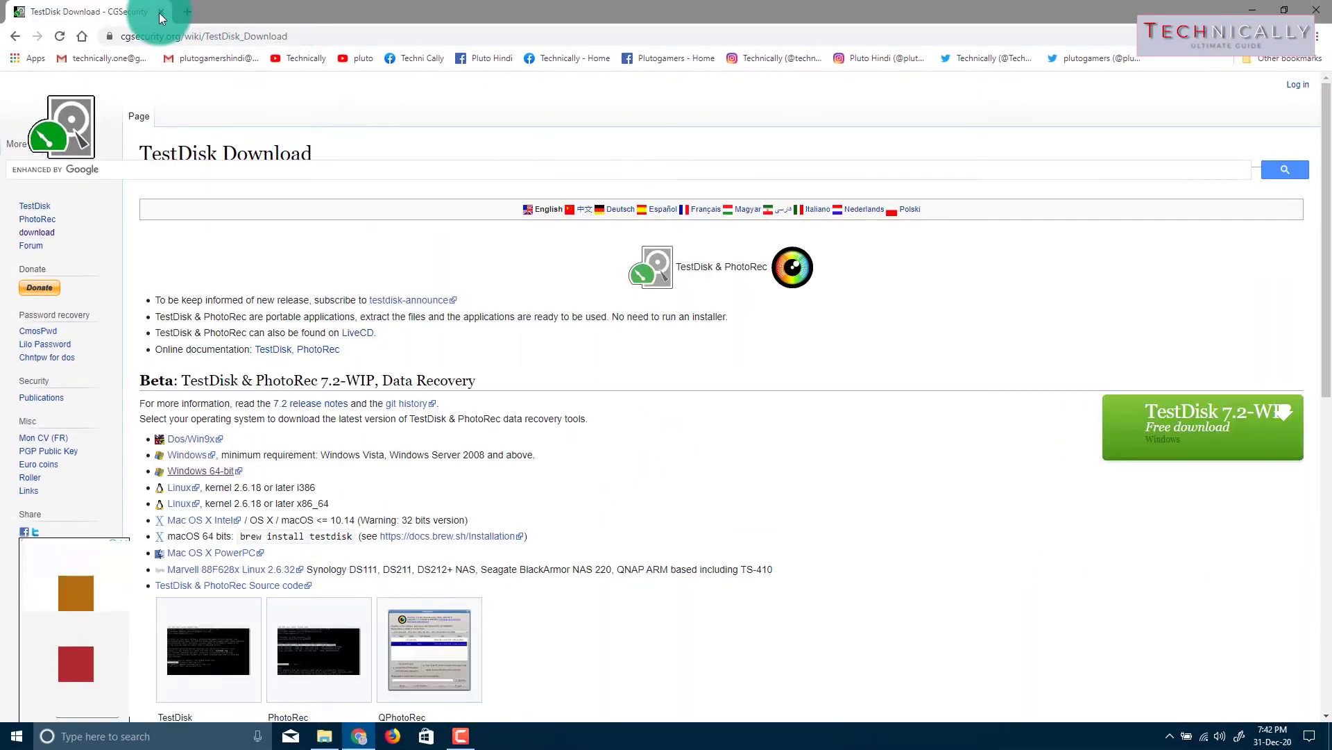
pyautogui.click(150, 6)
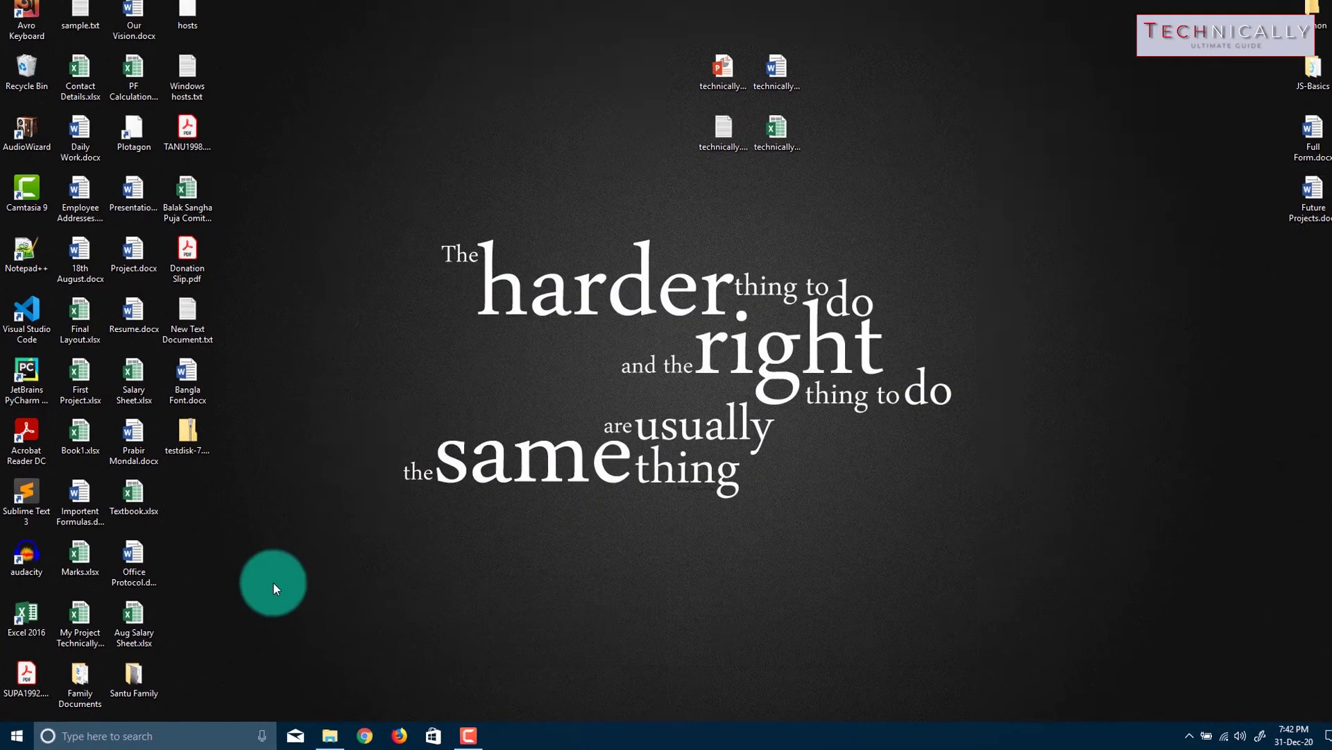
# Extract the testdisk-7.2-WIP folder from the downloaded archive to the Desktop, and close the archive window
pyautogui.click(187, 432)
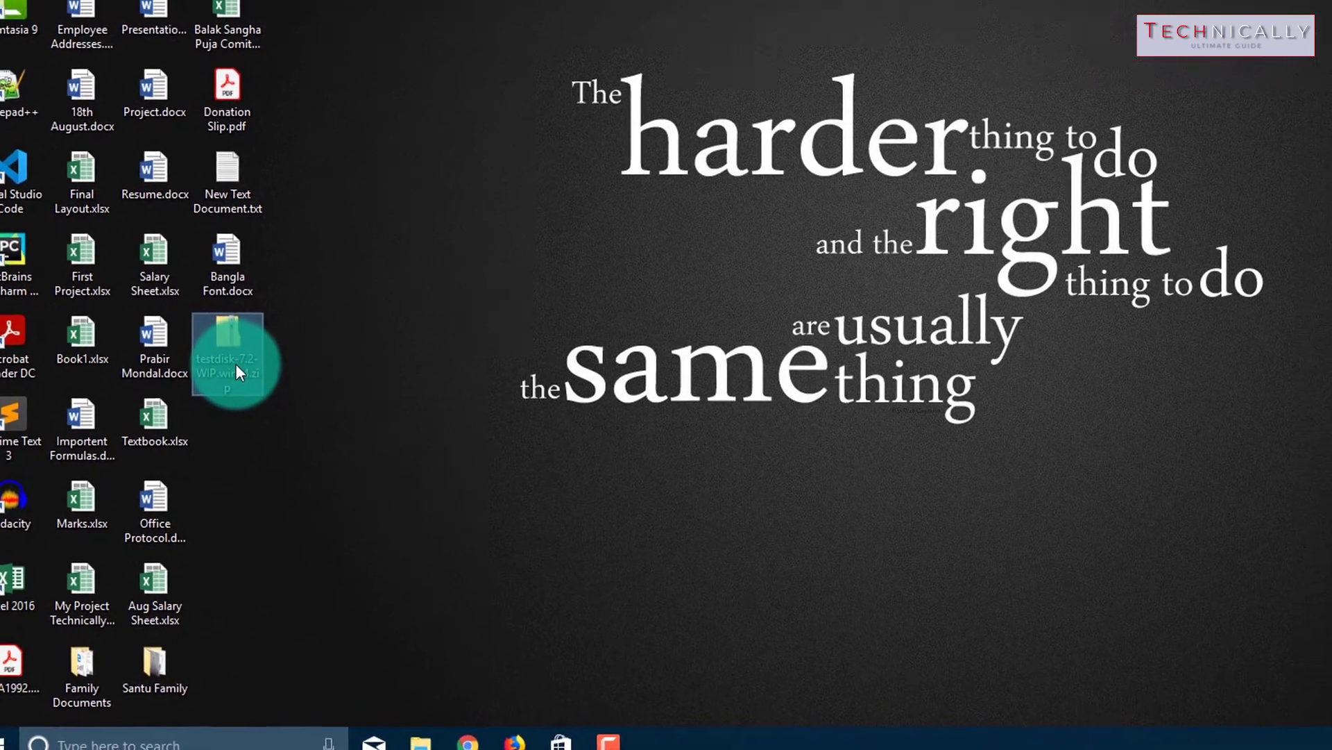
pyautogui.doubleClick(239, 368)
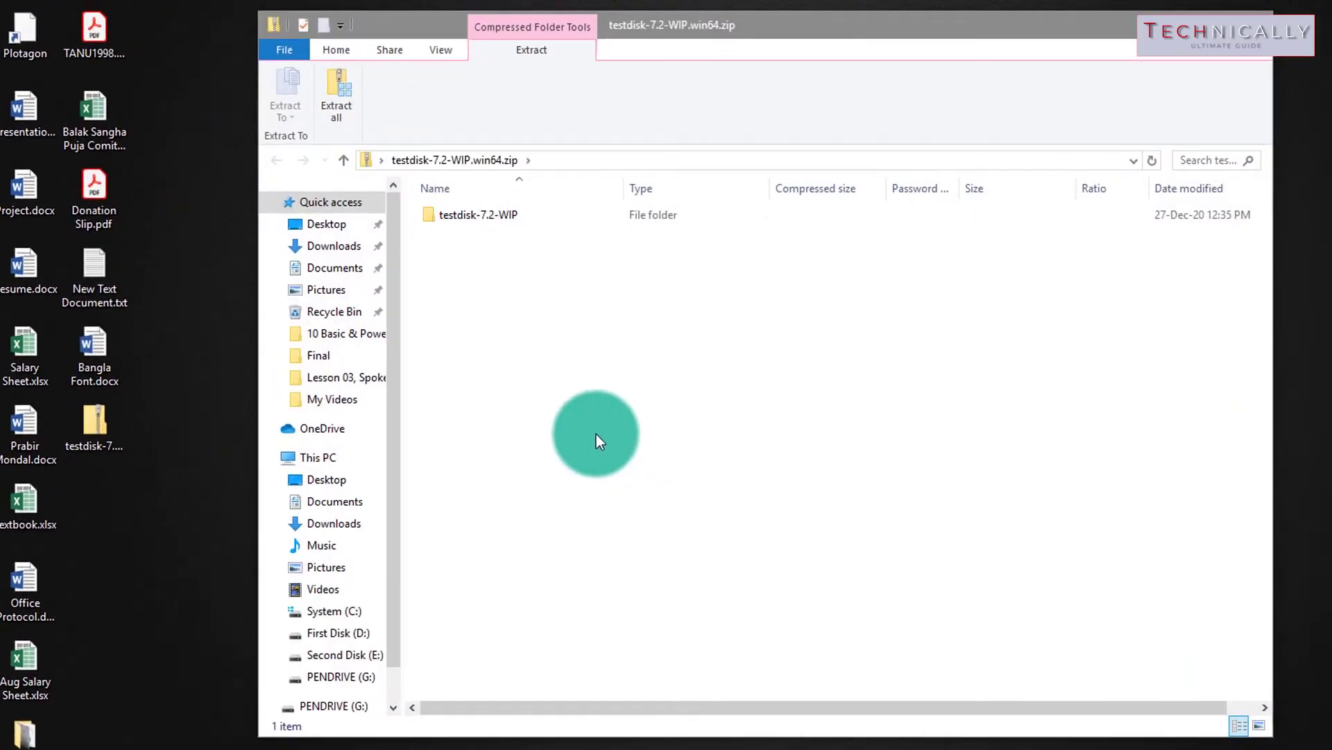
pyautogui.click(552, 218)
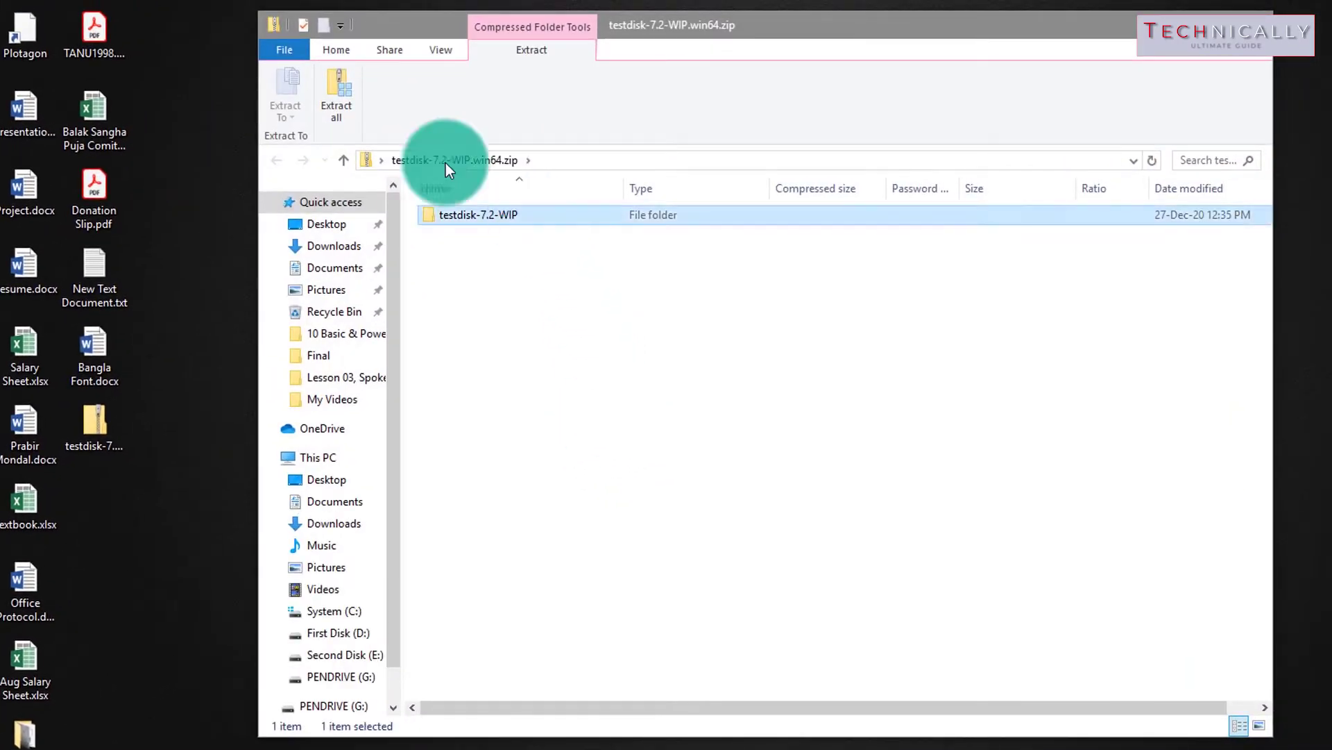
pyautogui.click(295, 100)
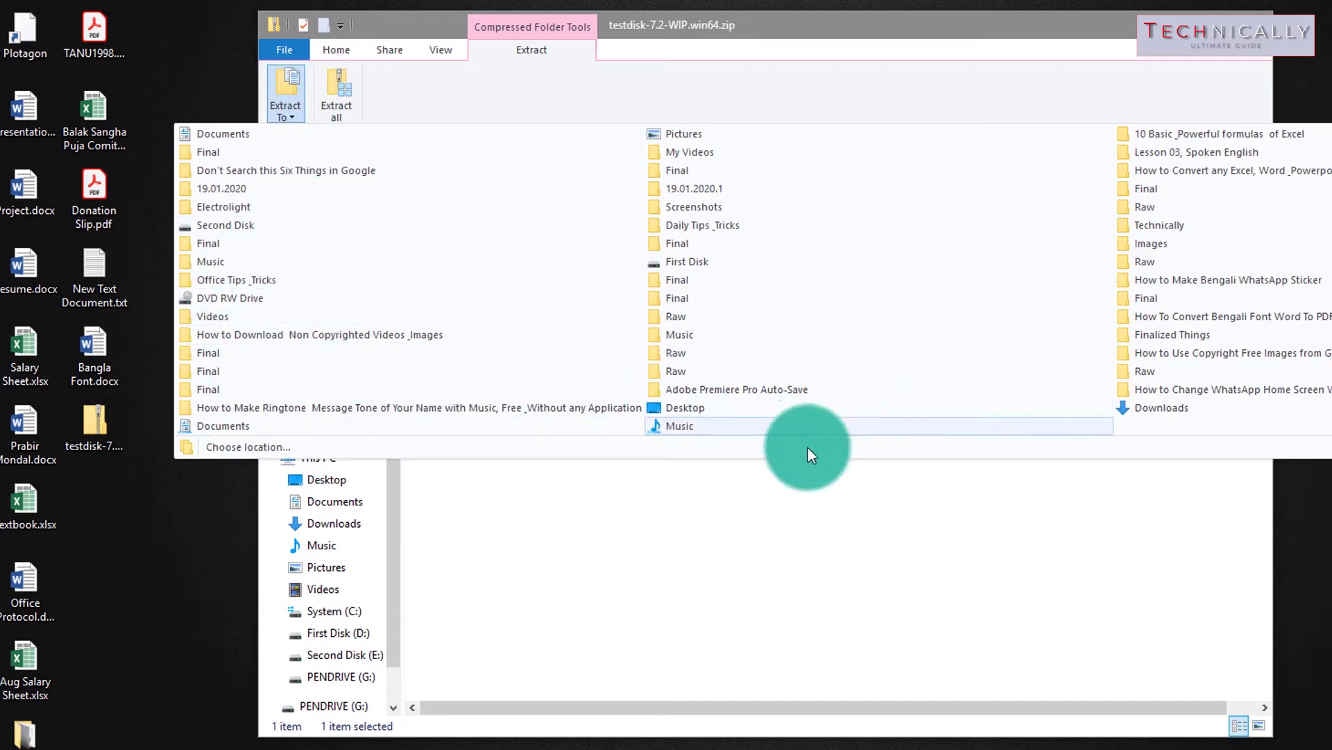
pyautogui.click(763, 410)
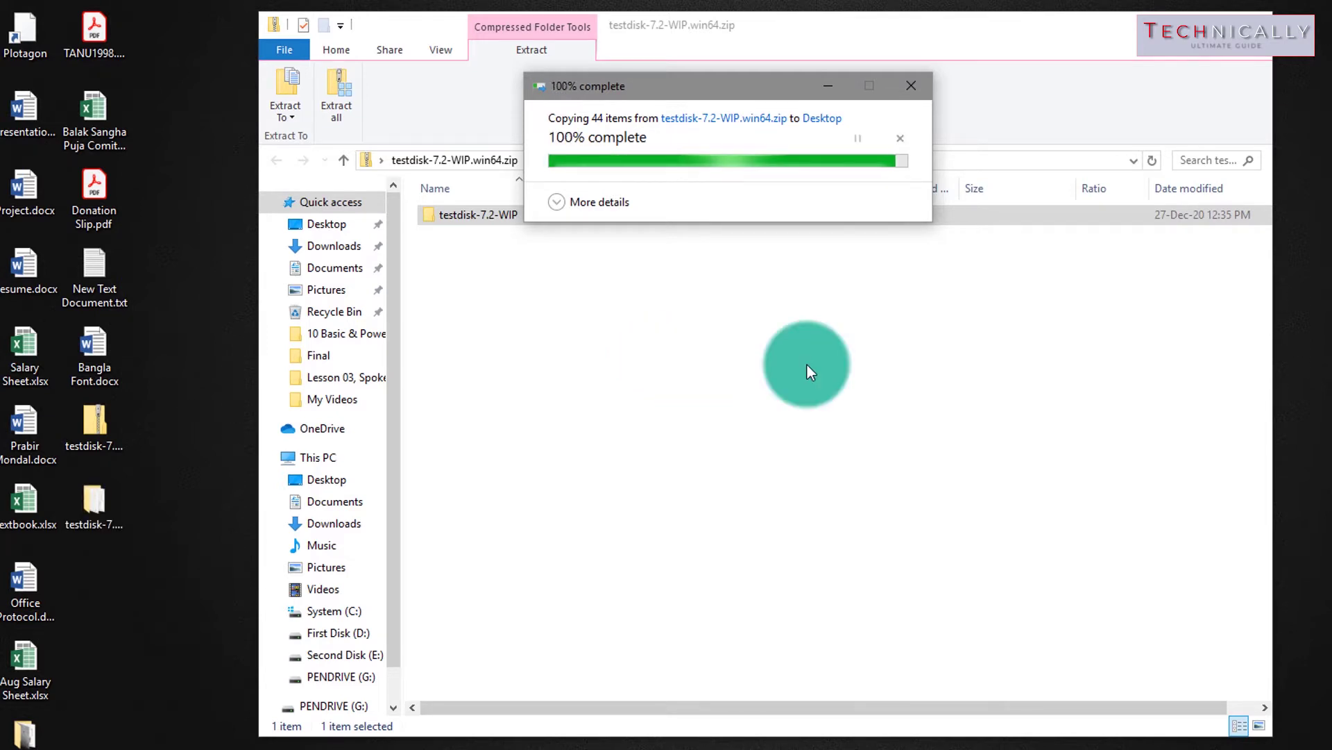
pyautogui.click(1255, 21)
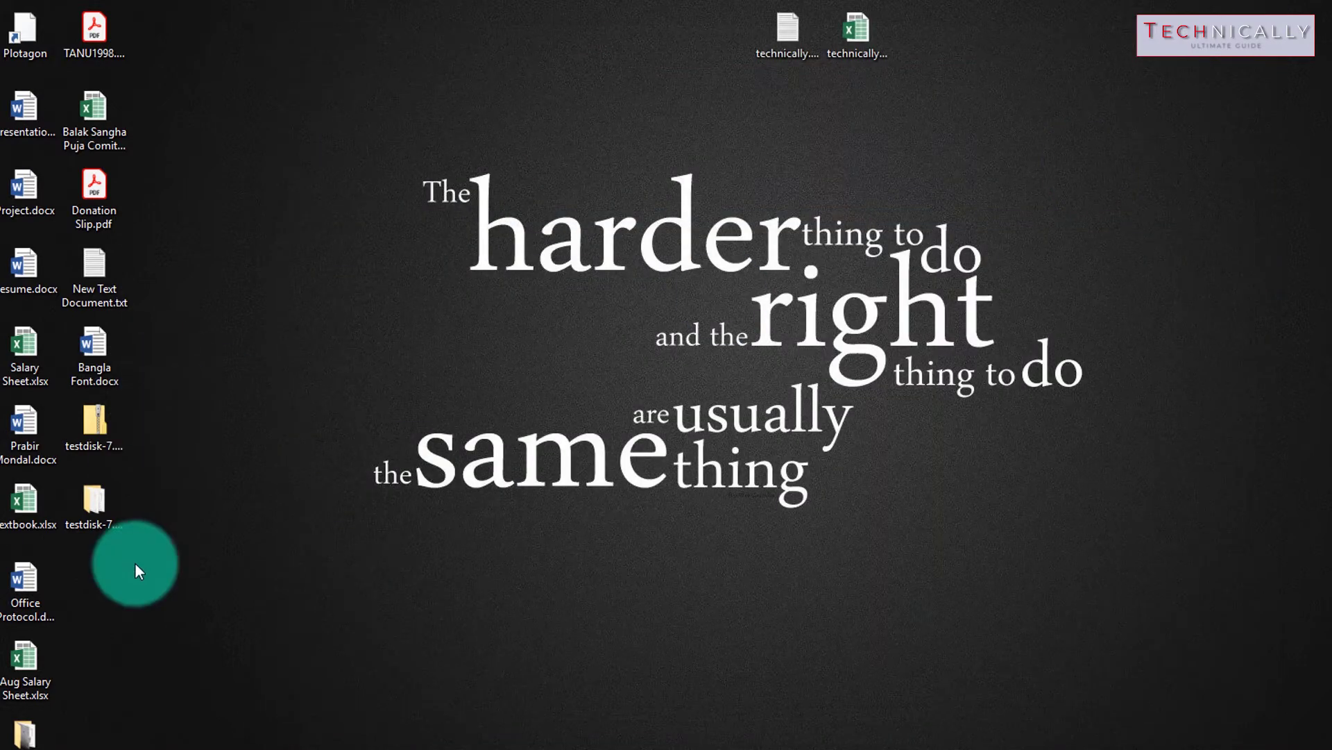
# Open the extracted testdisk-7.2-WIP folder on the desktop and run photorec_win.exe
pyautogui.click(76, 485)
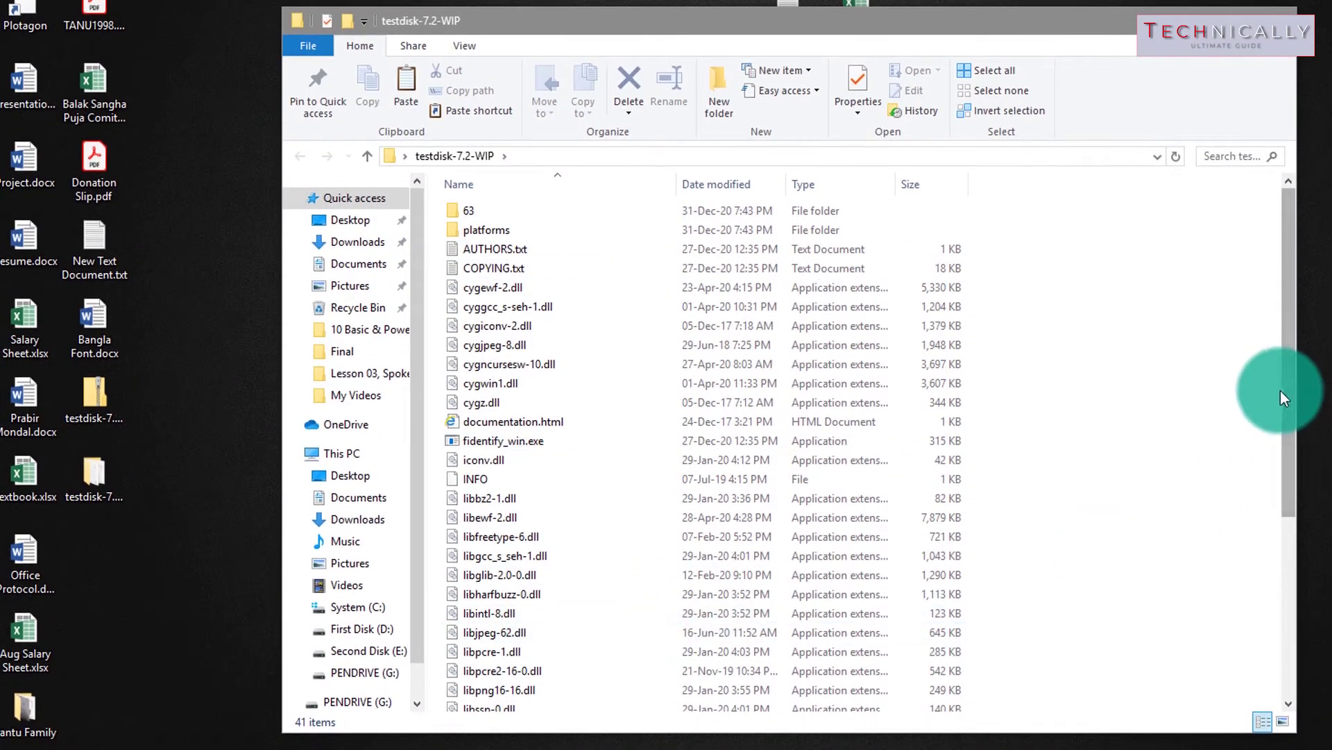
pyautogui.moveTo(1282, 386); pyautogui.dragTo(1291, 584)
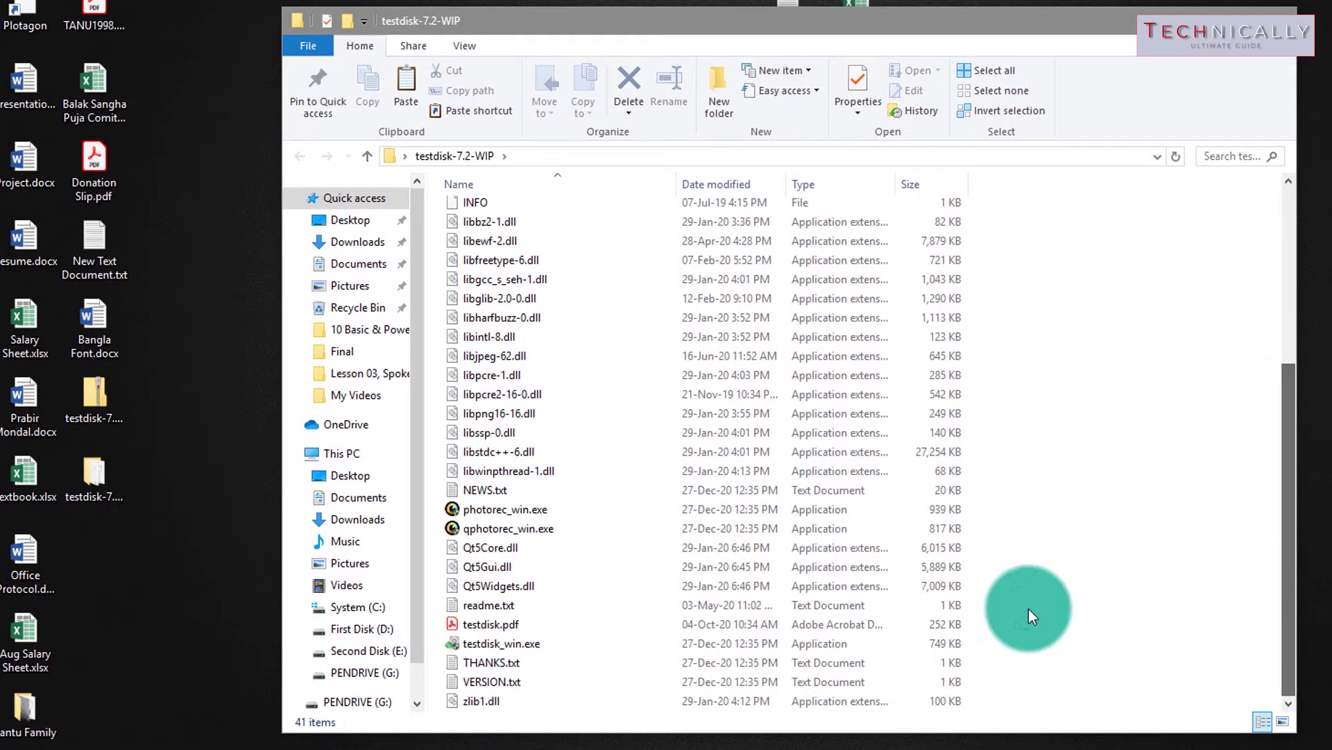
pyautogui.click(547, 512)
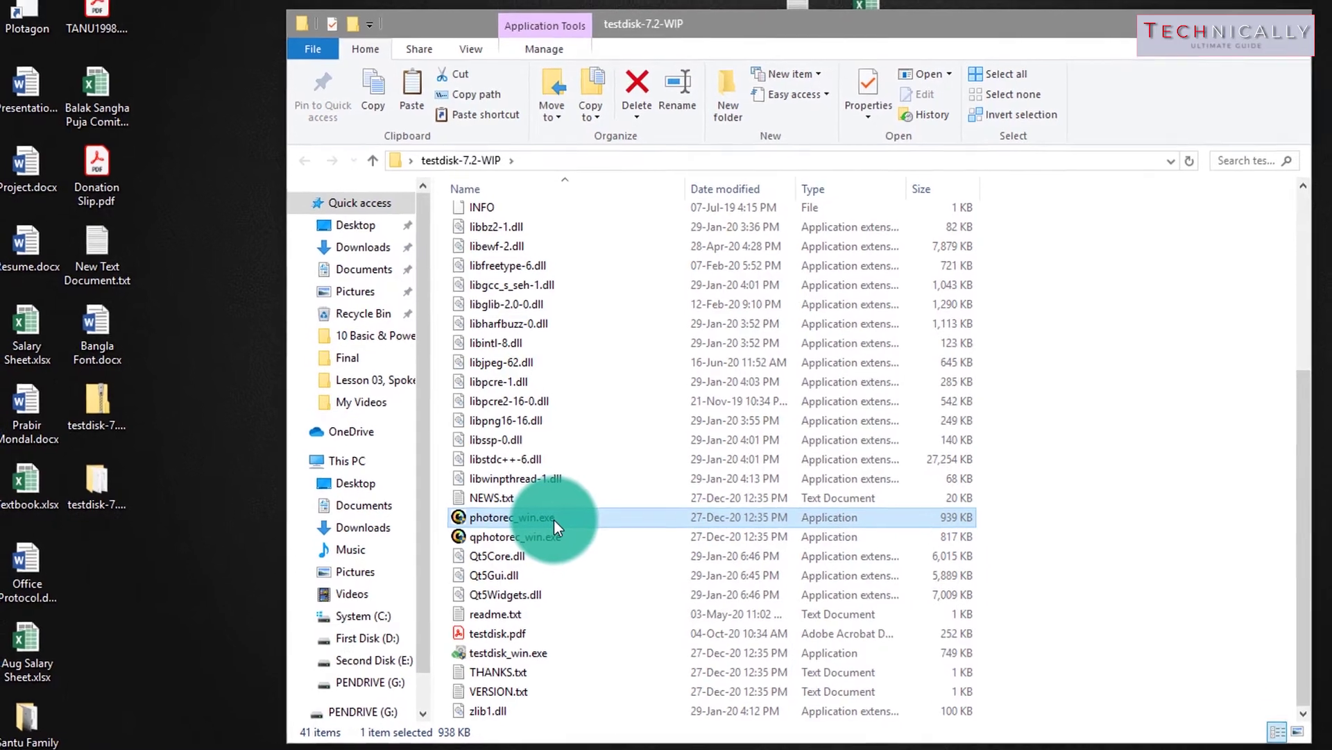
pyautogui.doubleClick(554, 519)
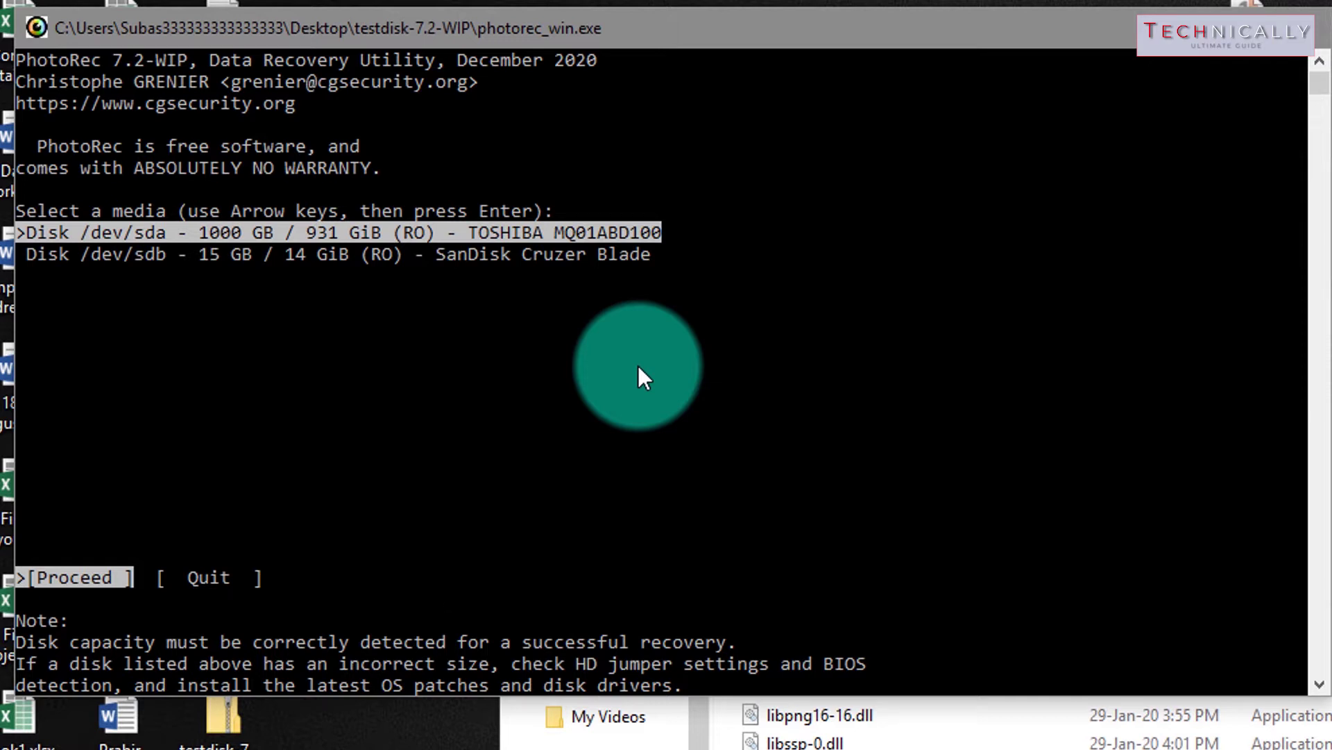
# Explore PhotoRec's media list down to the SanDisk Cruzer Blade disk, along with the Proceed and Quit options
pyautogui.press('Down')
pyautogui.press('Right')
pyautogui.press('Left')
pyautogui.press('Right')
pyautogui.press('Left')
pyautogui.press('Right')
pyautogui.press('Left')
pyautogui.press('Right')
pyautogui.press('Left')
pyautogui.press('Right')
pyautogui.press('Left')
pyautogui.press('Right')
pyautogui.press('Left')
pyautogui.press('Right')
pyautogui.press('Left')
pyautogui.press('Right')
pyautogui.press('Left')
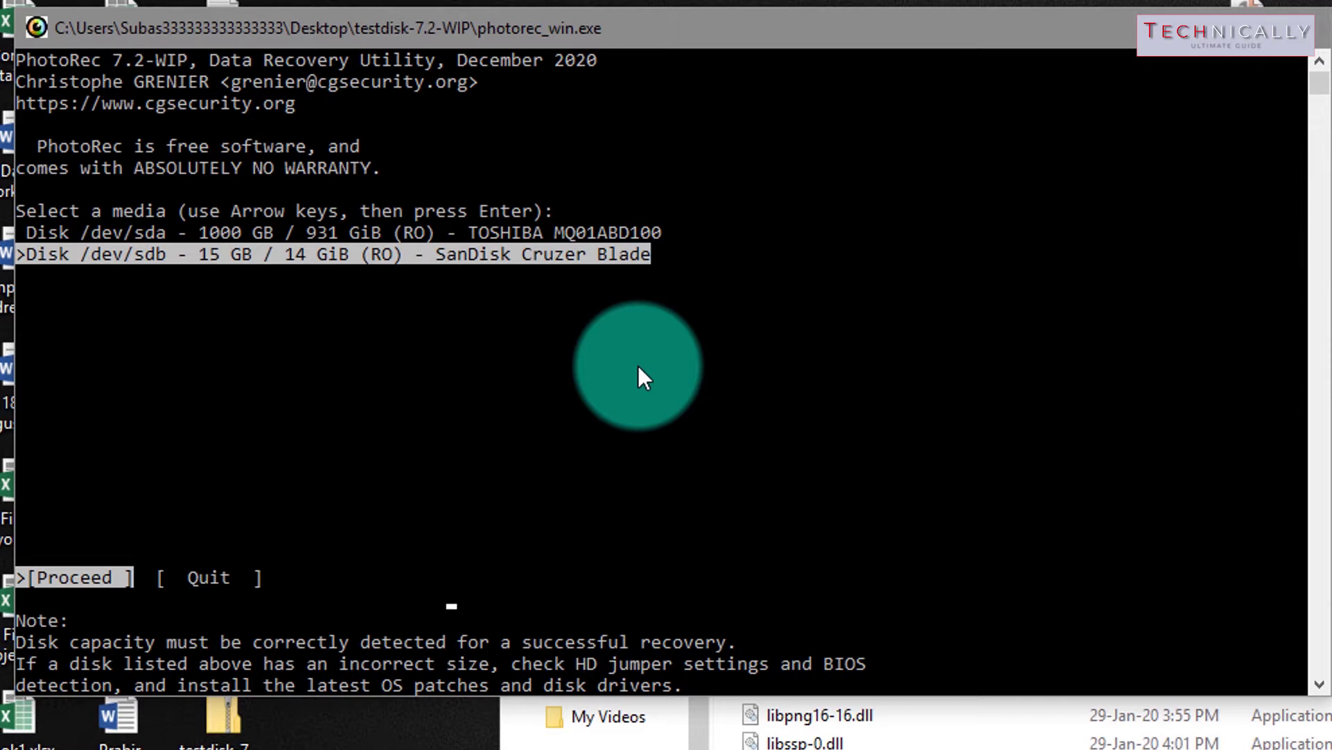
# Select the 1000 GB TOSHIBA disk as the media and proceed to its partition list
pyautogui.press('Up')
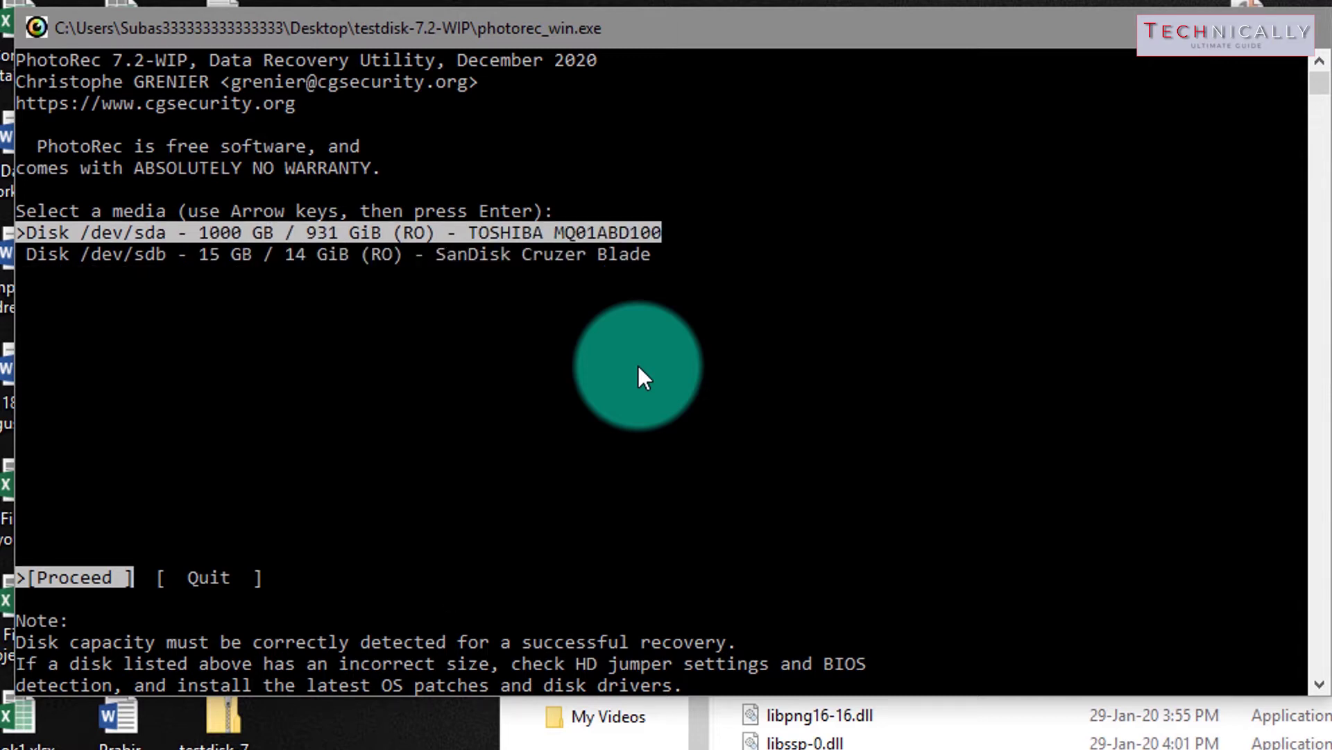
pyautogui.press('Return')
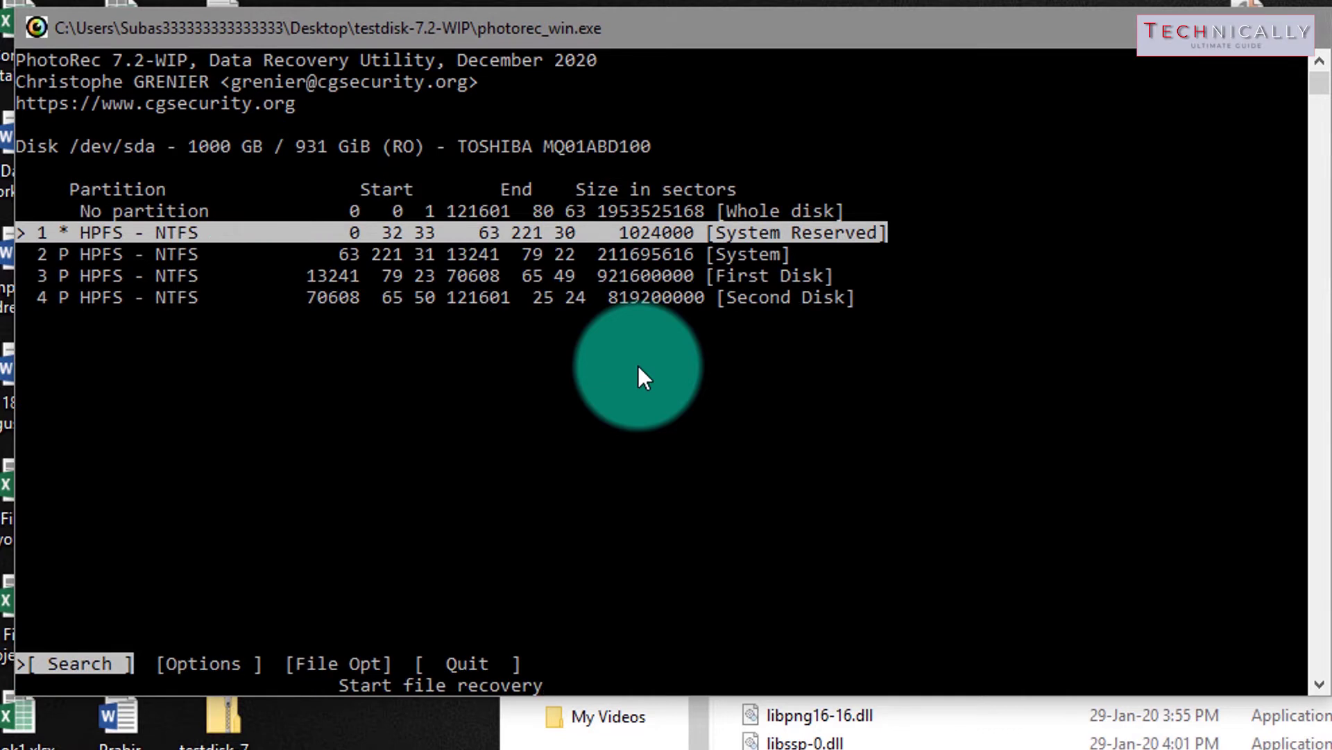
# Examine the TOSHIBA disk's partition list, moving between the Whole disk and System Reserved entries
pyautogui.press('Up')
pyautogui.press('Down')
pyautogui.press('Up')
pyautogui.press('Down')
pyautogui.press('Up')
pyautogui.press('Down')
pyautogui.press('Up')
pyautogui.press('Down')
pyautogui.press('Up')
pyautogui.press('Down')
pyautogui.press('Up')
pyautogui.press('Down')
pyautogui.press('Up')
pyautogui.press('Down')
pyautogui.press('Up')
pyautogui.press('Down')
pyautogui.press('Up')
pyautogui.press('Down')
pyautogui.press('Up')
pyautogui.press('Down')
pyautogui.press('Up')
pyautogui.press('Down')
pyautogui.press('Up')
pyautogui.press('Down')
pyautogui.press('Up')
pyautogui.press('Down')
pyautogui.press('Up')
pyautogui.press('Down')
pyautogui.press('Up')
pyautogui.press('Down')
pyautogui.press('Up')
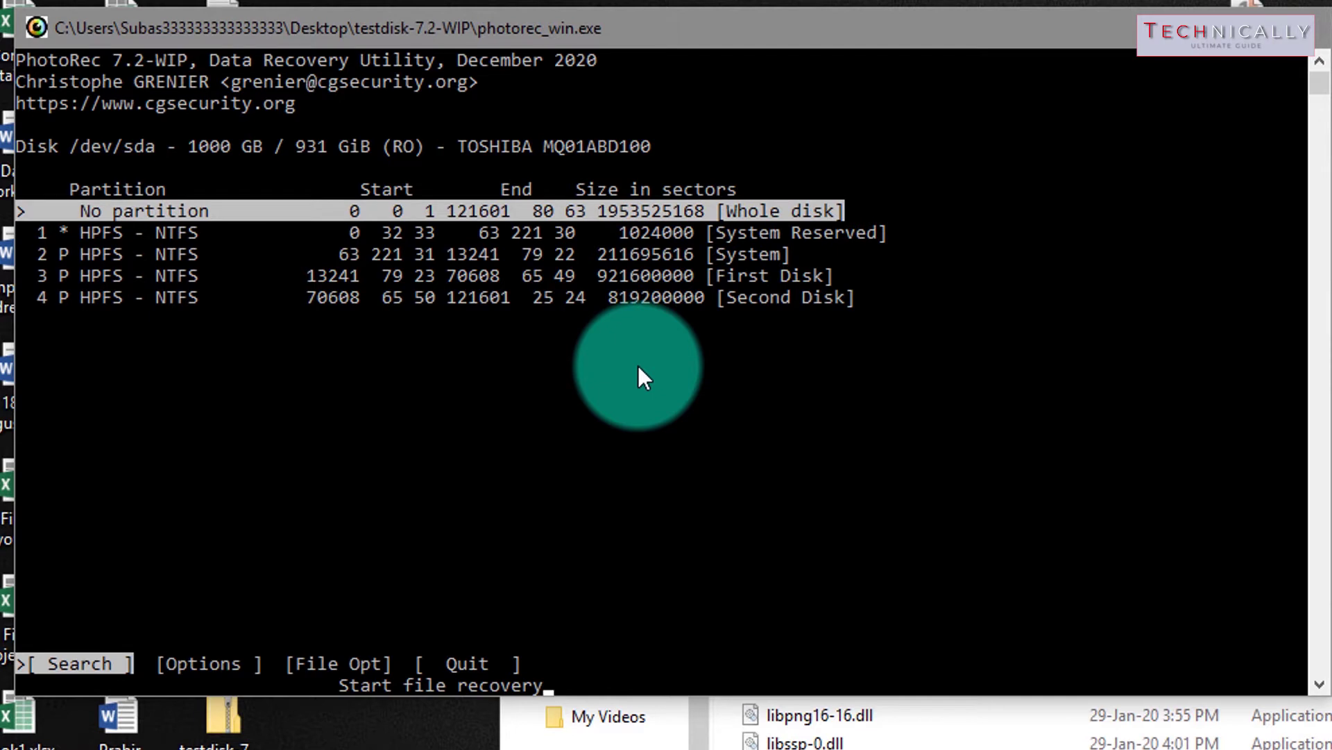
pyautogui.press('Down')
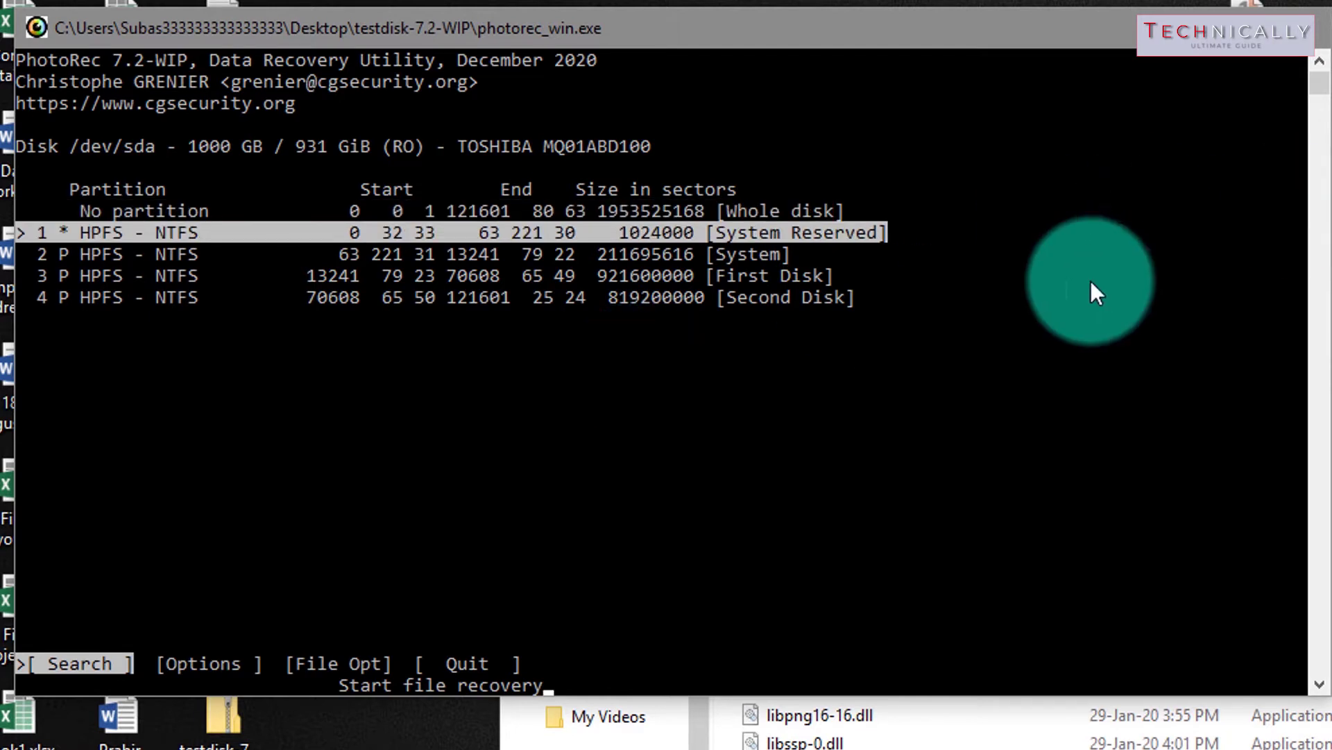
# Look through the TOSHIBA disk's System, First Disk and Second Disk partitions, ending on Second Disk
pyautogui.click(787, 256)
pyautogui.click(819, 296)
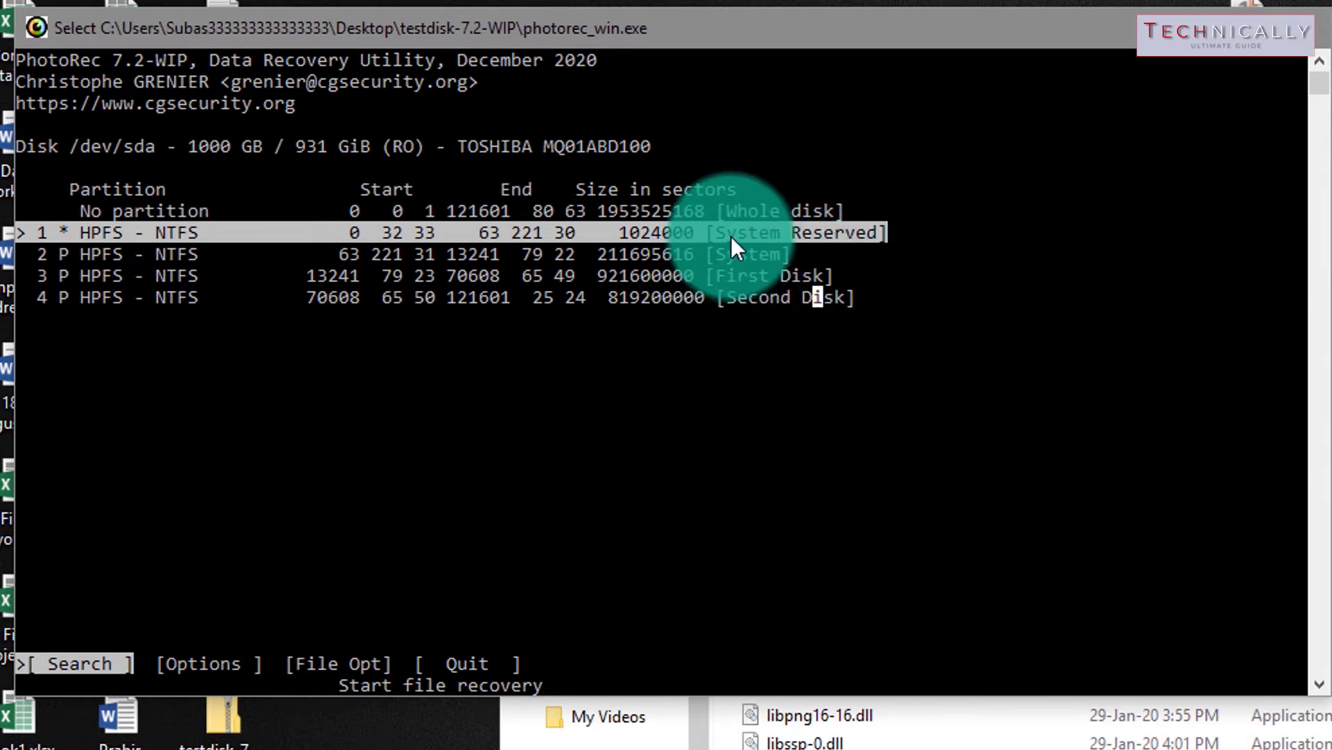
pyautogui.press('Down')
pyautogui.press('Down')
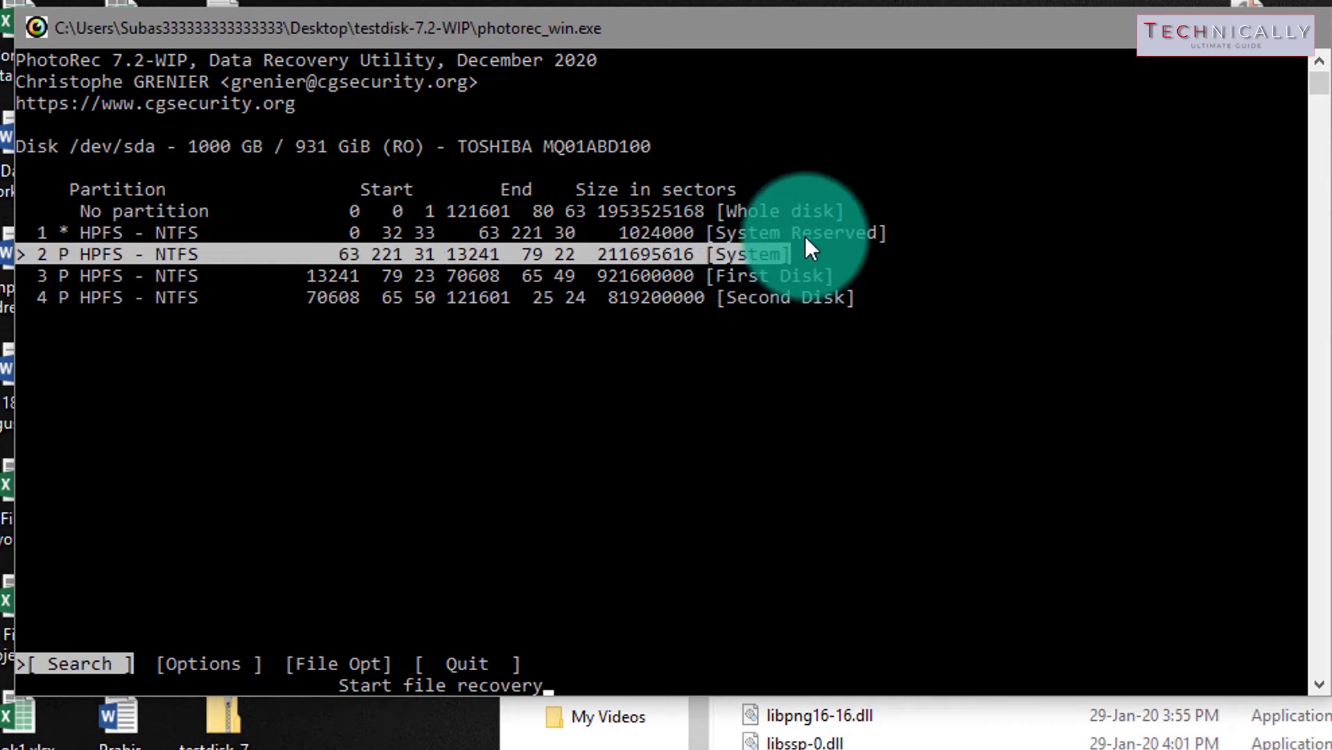
pyautogui.press('Down')
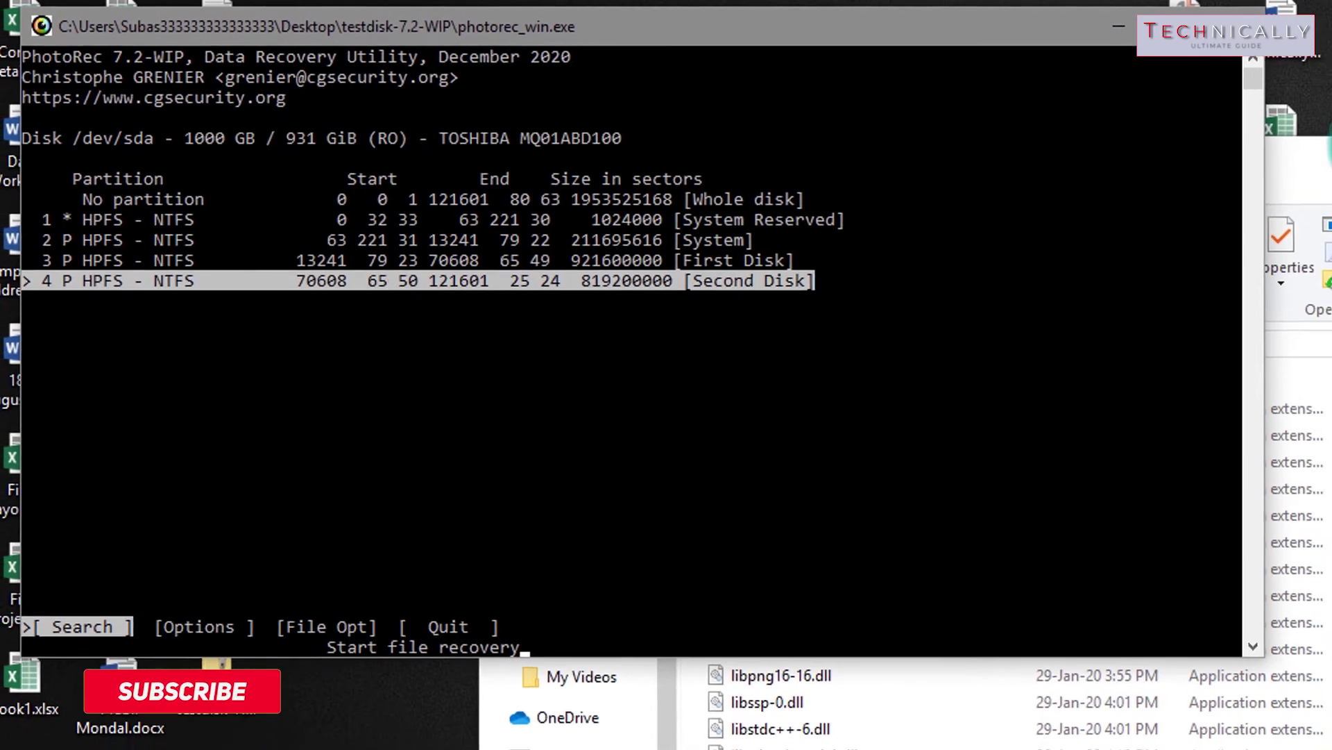
# Switch to File Explorer, check the C:, D:, E:, F: and PENDRIVE (G:) drives in This PC, and return to PhotoRec
pyautogui.click(1312, 181)
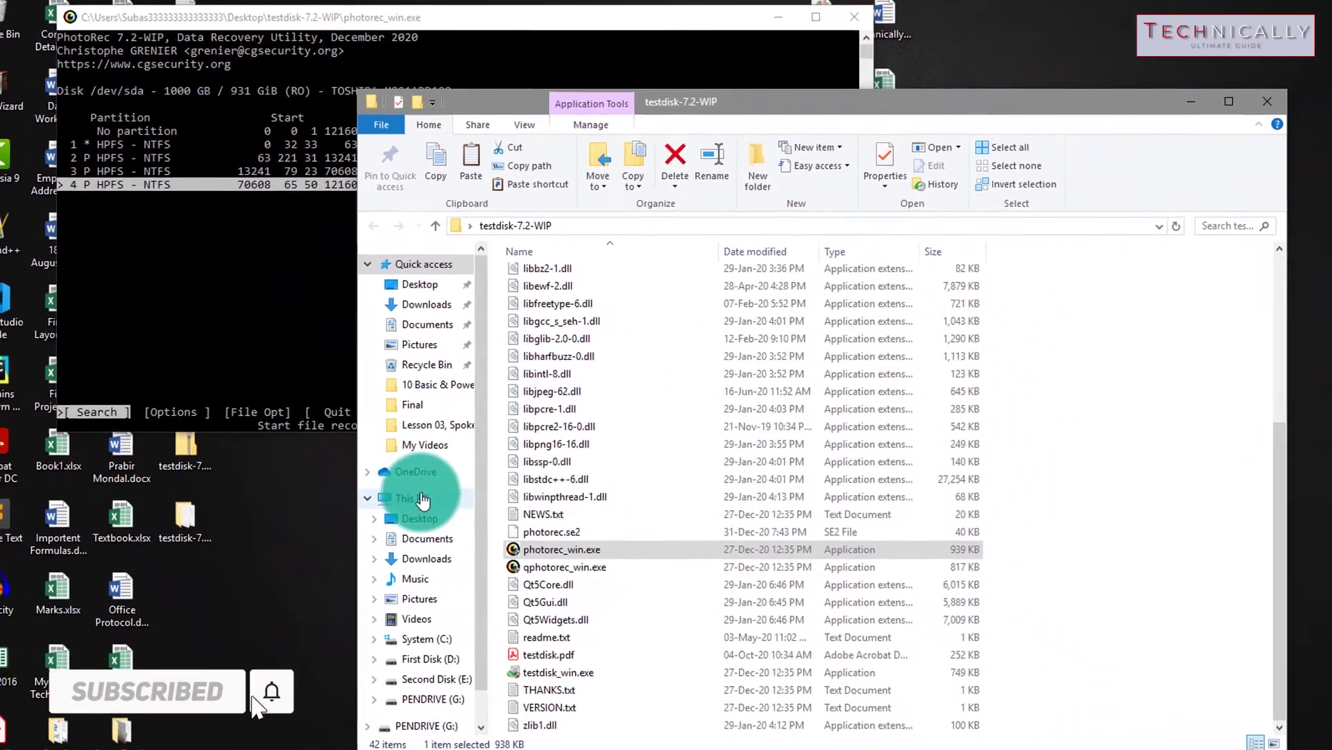
pyautogui.click(423, 498)
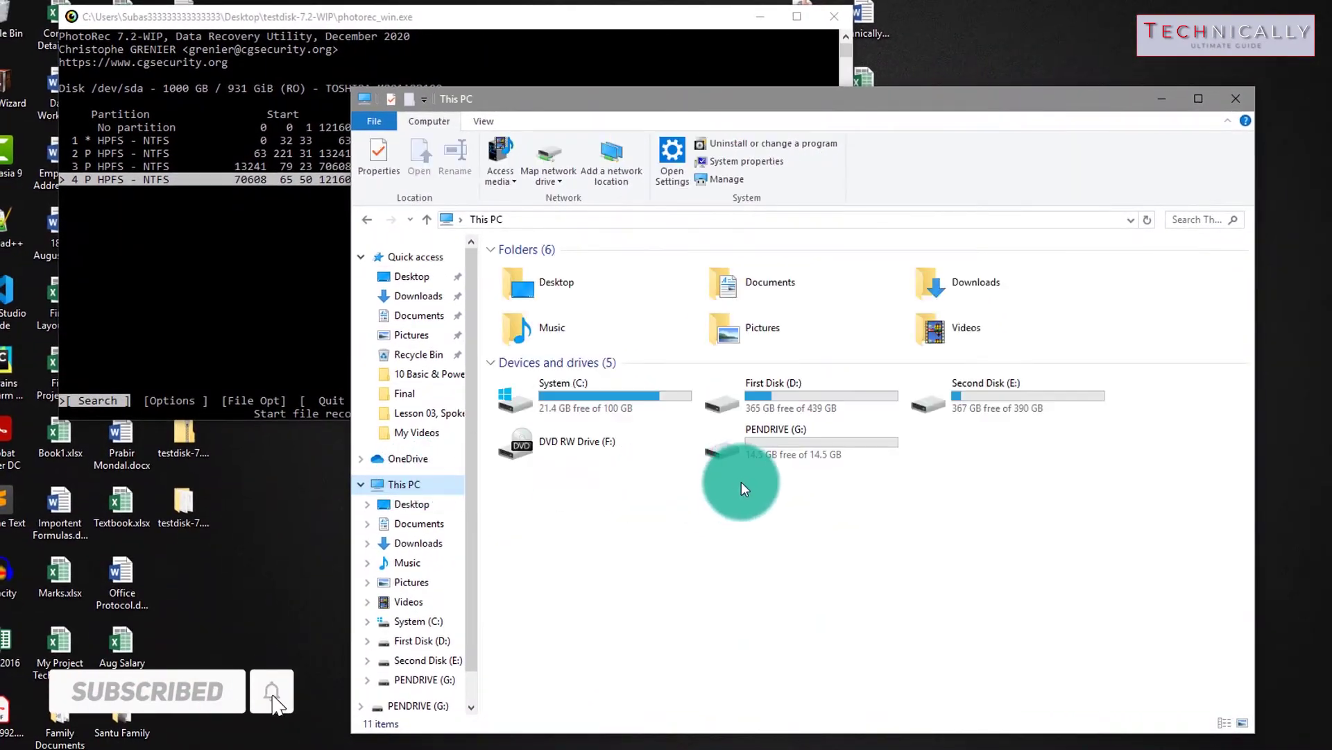
pyautogui.click(570, 400)
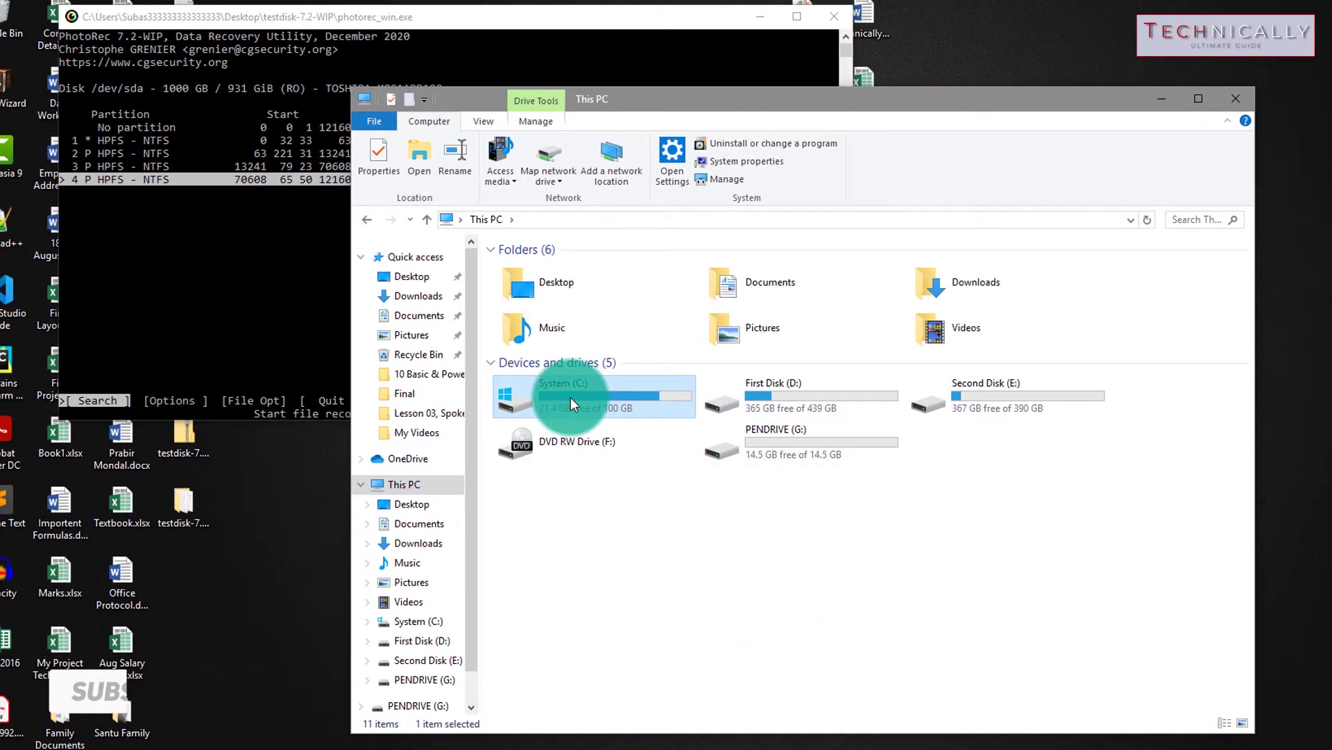
pyautogui.click(790, 391)
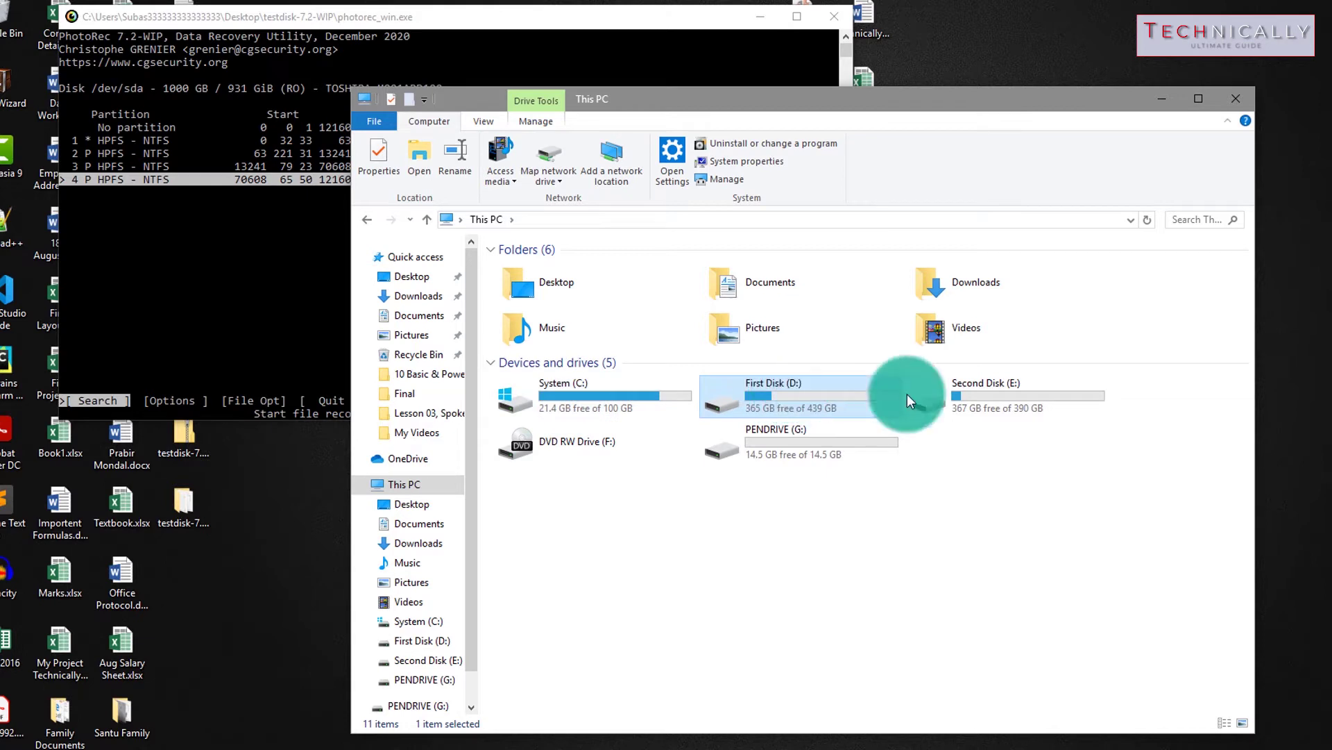
pyautogui.click(986, 395)
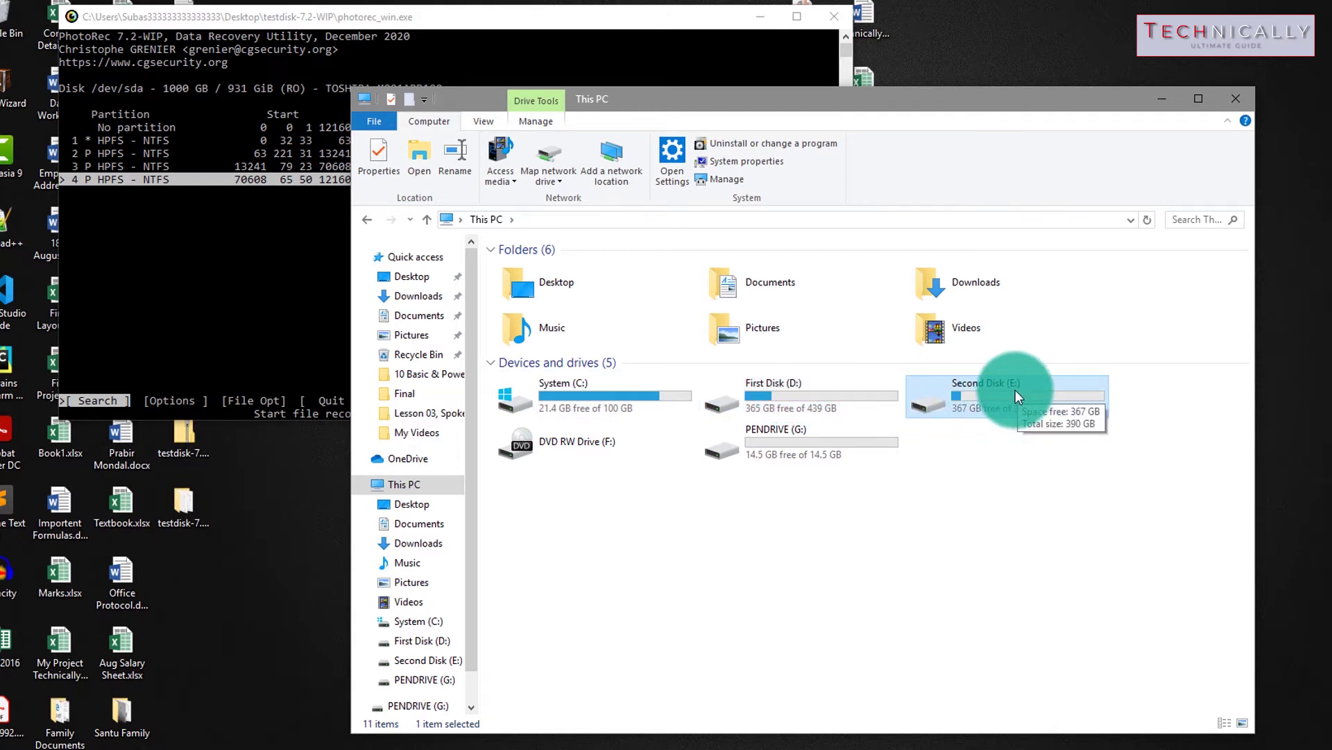
pyautogui.click(544, 448)
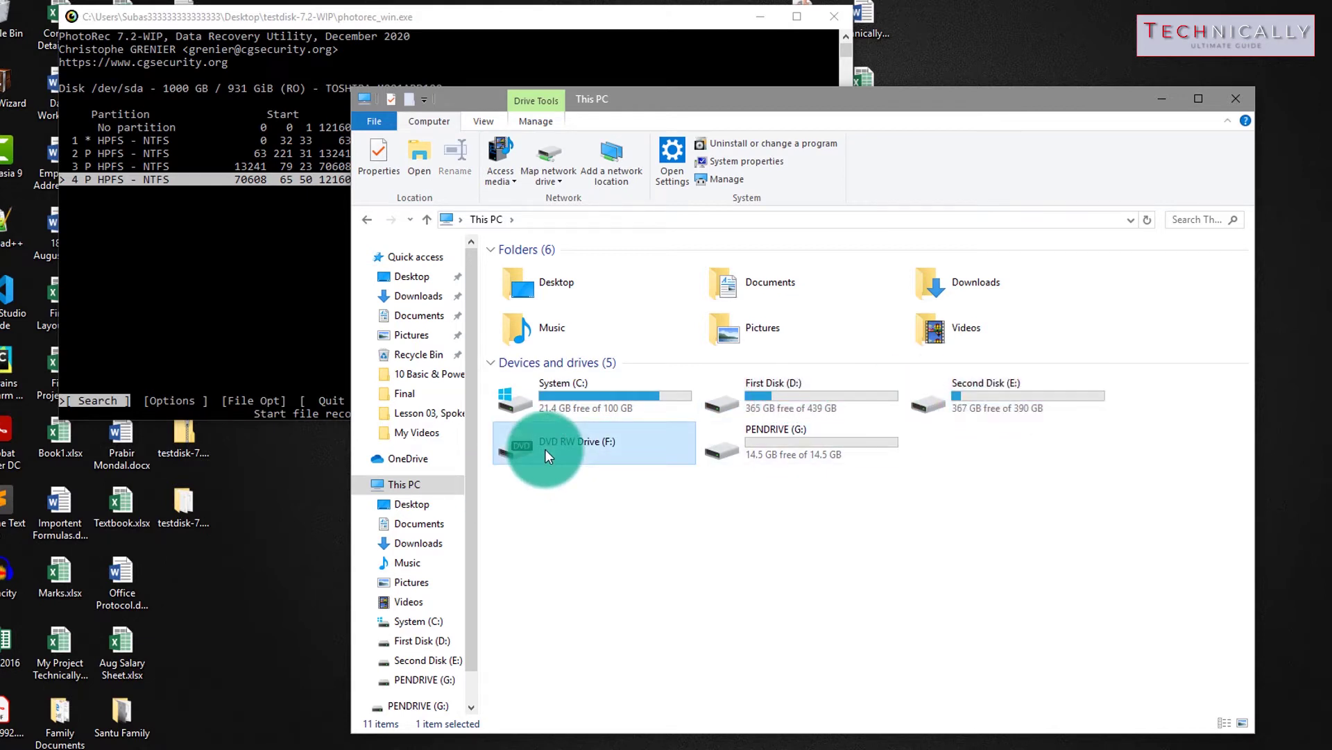
pyautogui.click(794, 427)
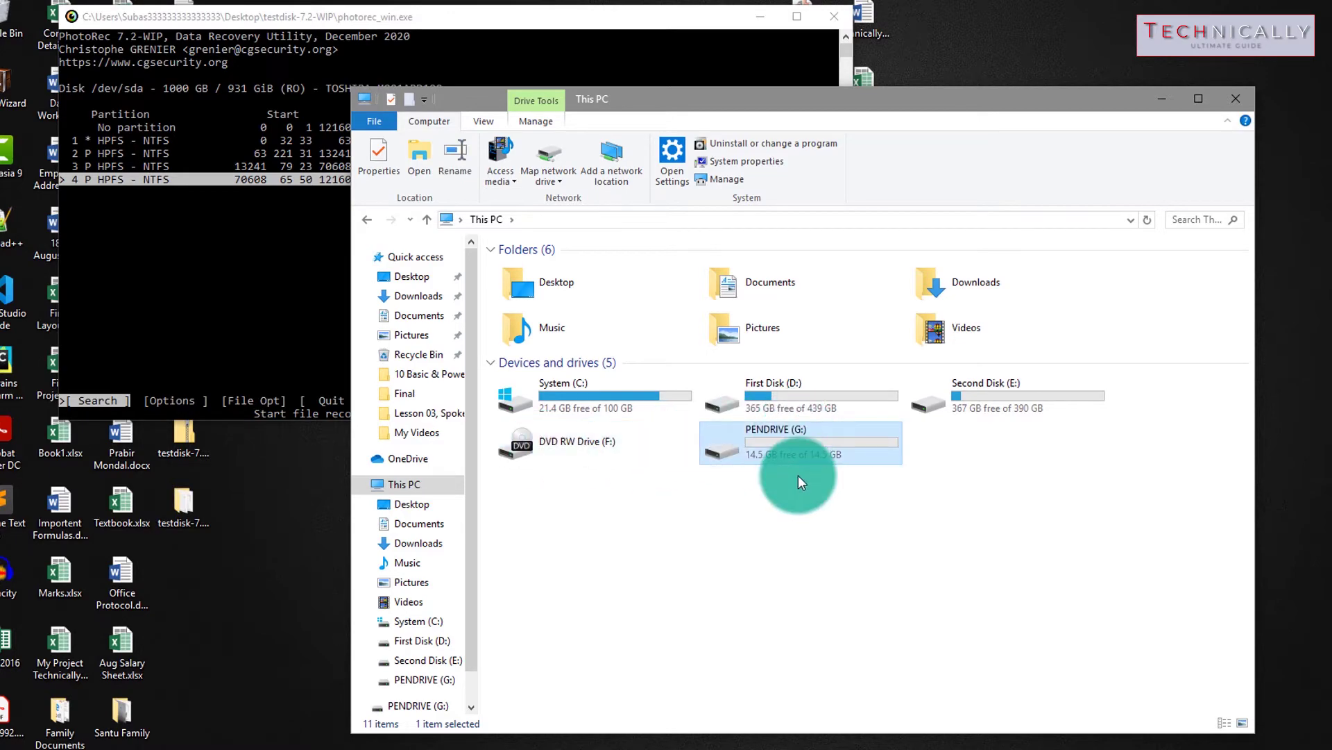
pyautogui.click(522, 17)
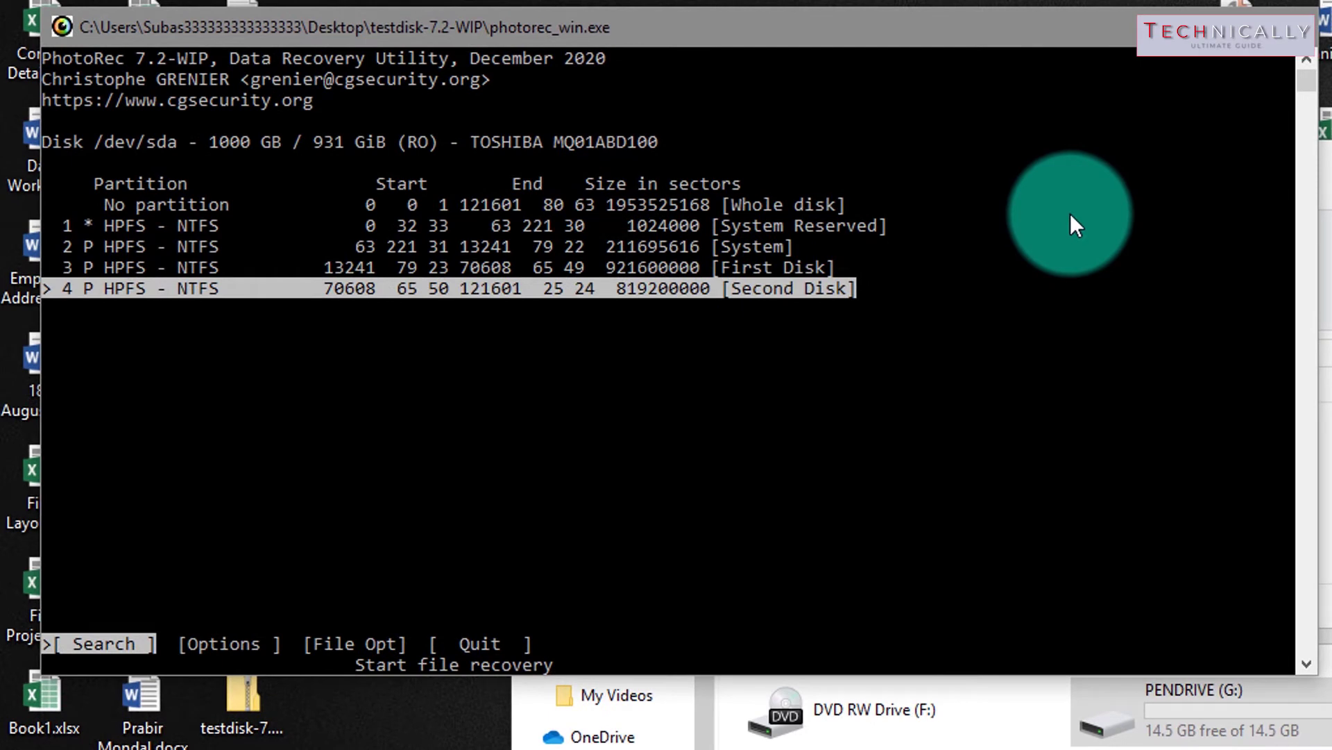
# Highlight the First Disk partition and explore the Search, Options, File Opt and Quit commands, ending back on Search
pyautogui.press('Up')
pyautogui.press('Up')
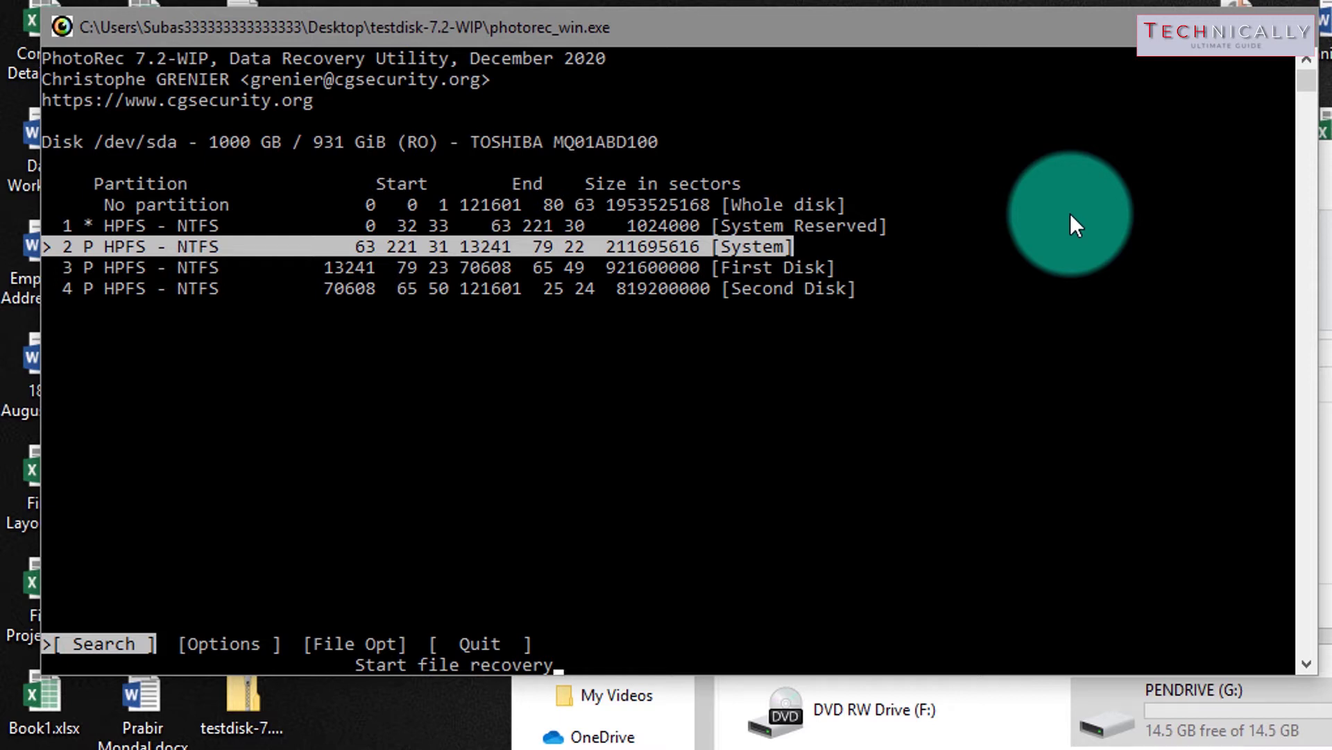
pyautogui.press('Down')
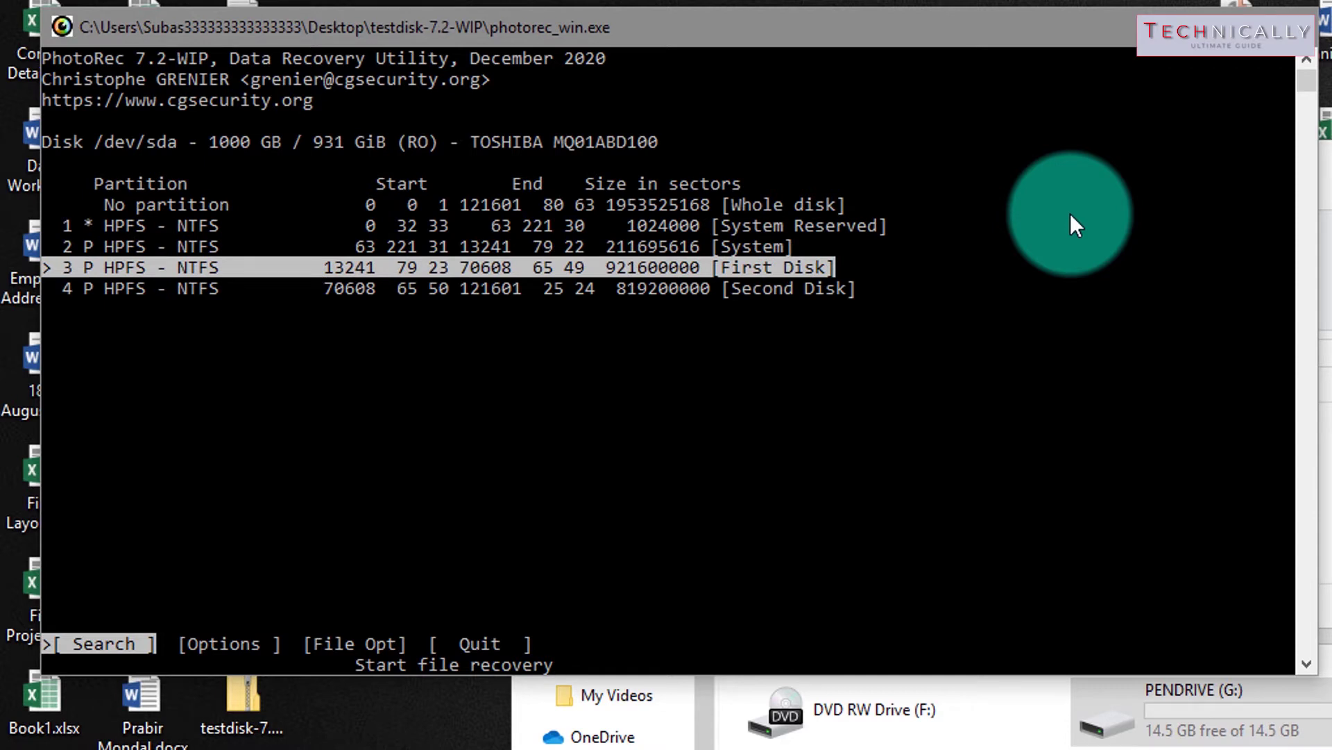
pyautogui.press('Right')
pyautogui.press('Left')
pyautogui.press('Right')
pyautogui.press('Left')
pyautogui.press('Right')
pyautogui.press('Left')
pyautogui.press('Right')
pyautogui.press('Left')
pyautogui.press('Right')
pyautogui.press('Right')
pyautogui.press('Right')
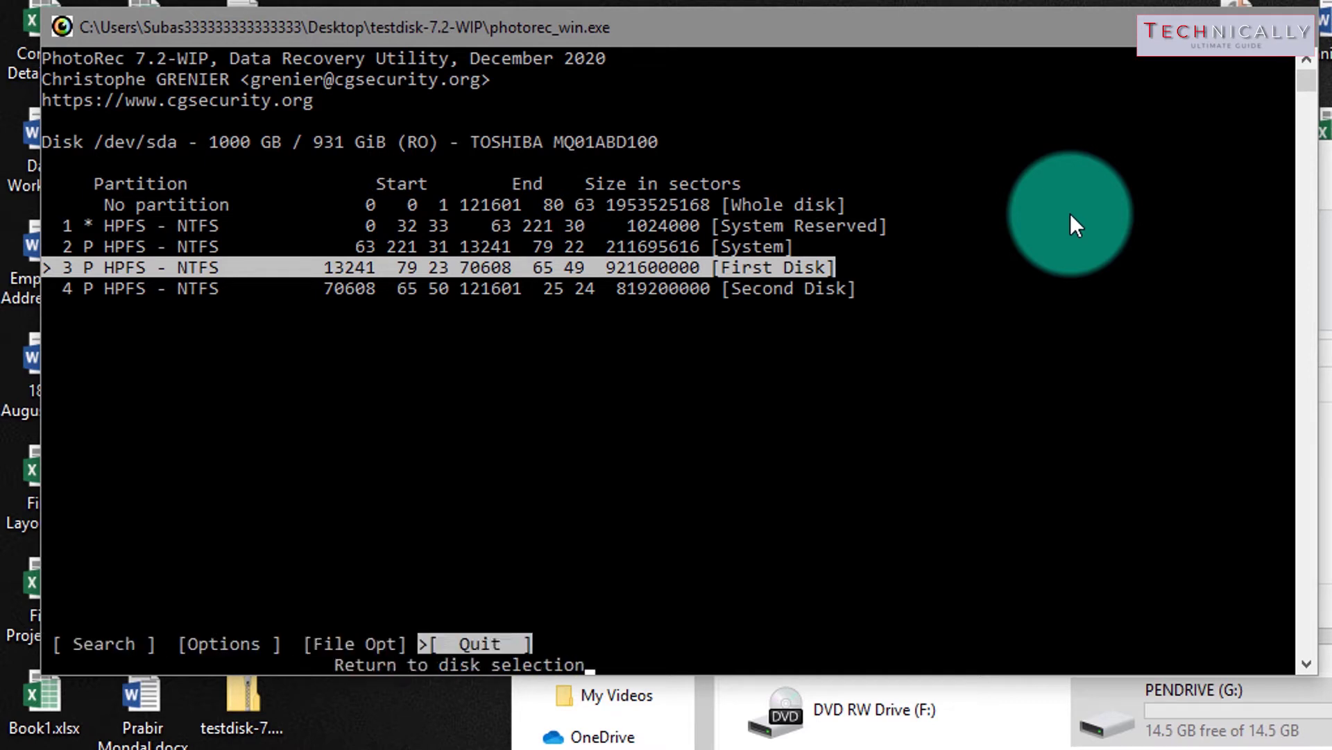
pyautogui.press('Left')
pyautogui.press('Left')
pyautogui.press('Left')
# Go through the partition entries between System Reserved and Second Disk and settle on First Disk
pyautogui.press('Up')
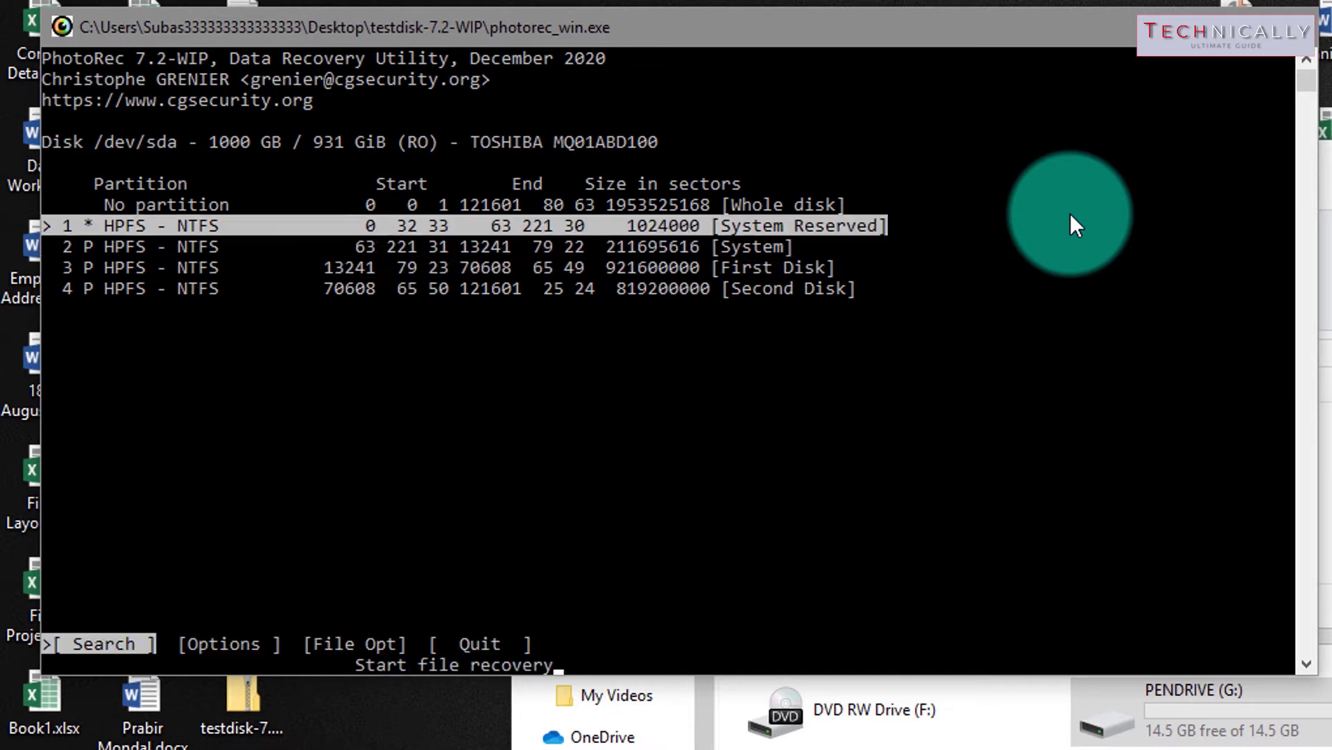
pyautogui.press('Down')
pyautogui.press('Down')
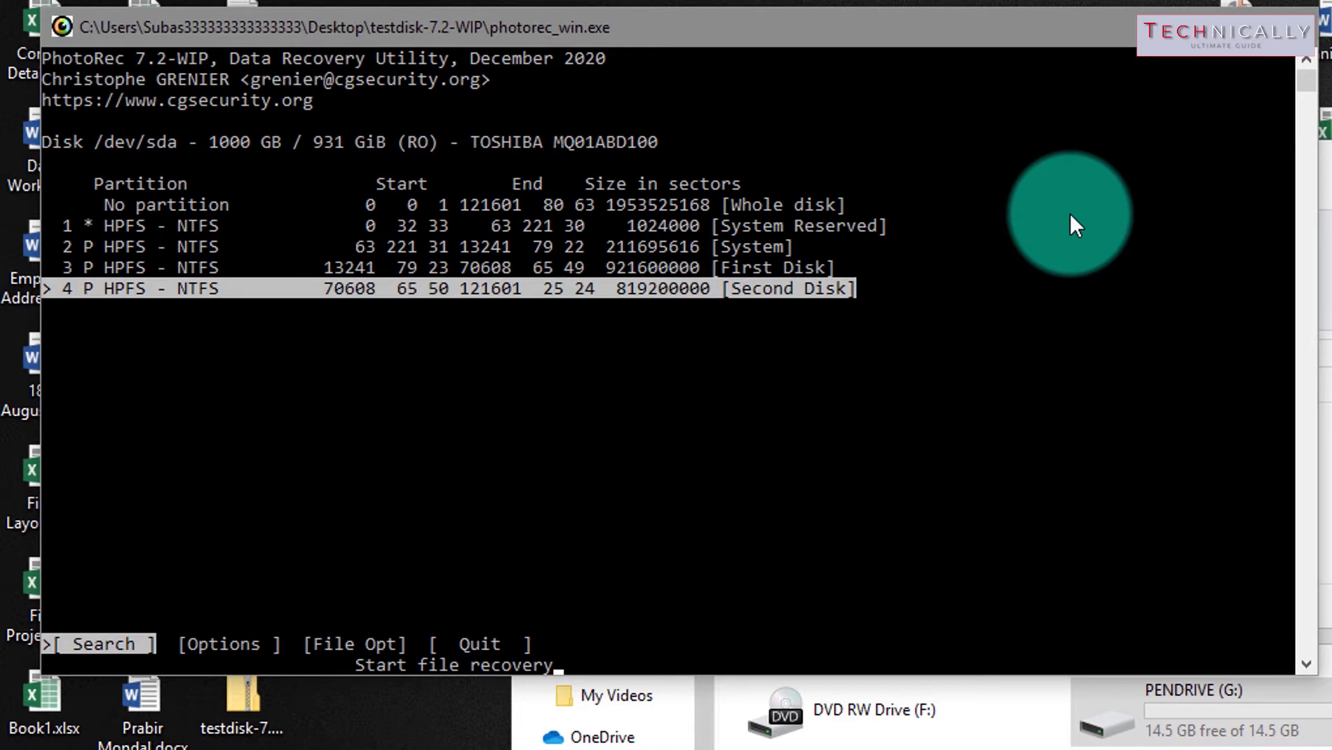
pyautogui.press('Up')
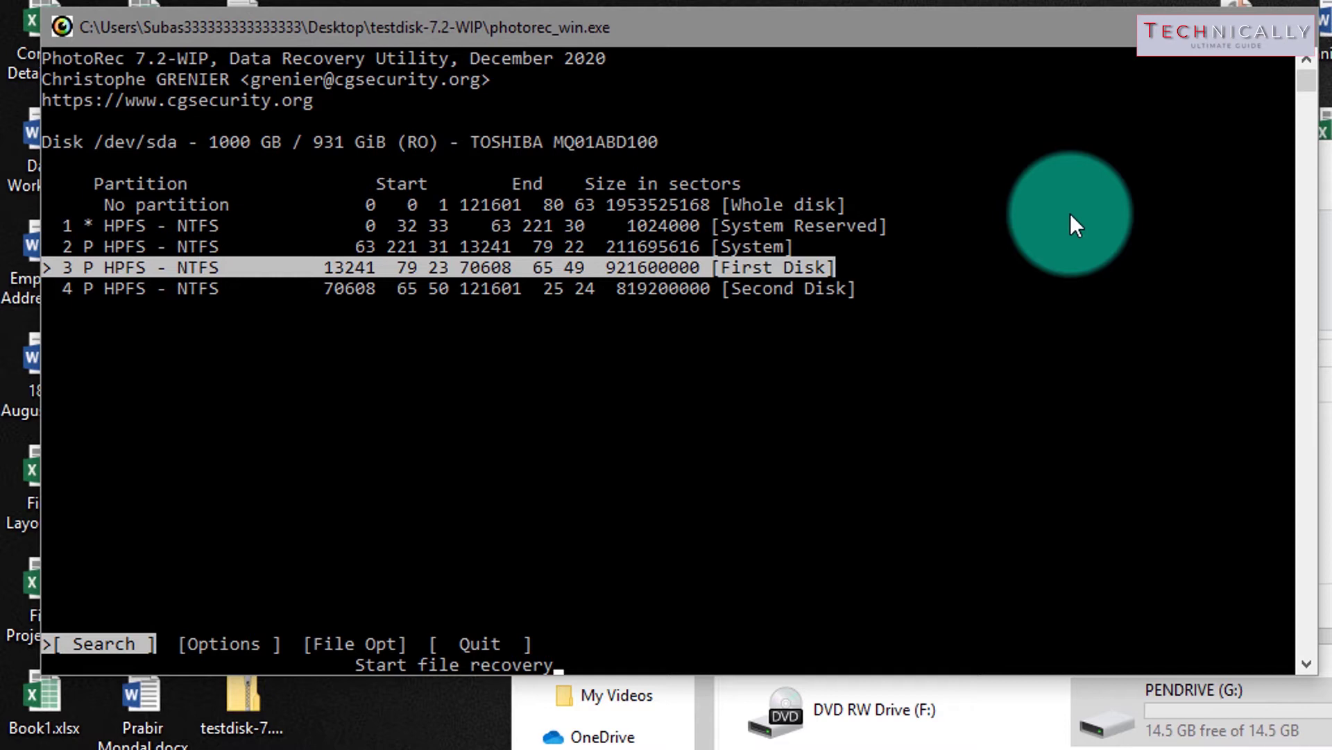
# Open PhotoRec's options, review Paranoid, Keep corrupted files, Expert mode and Low memory, and return to the partition list
pyautogui.press('Right')
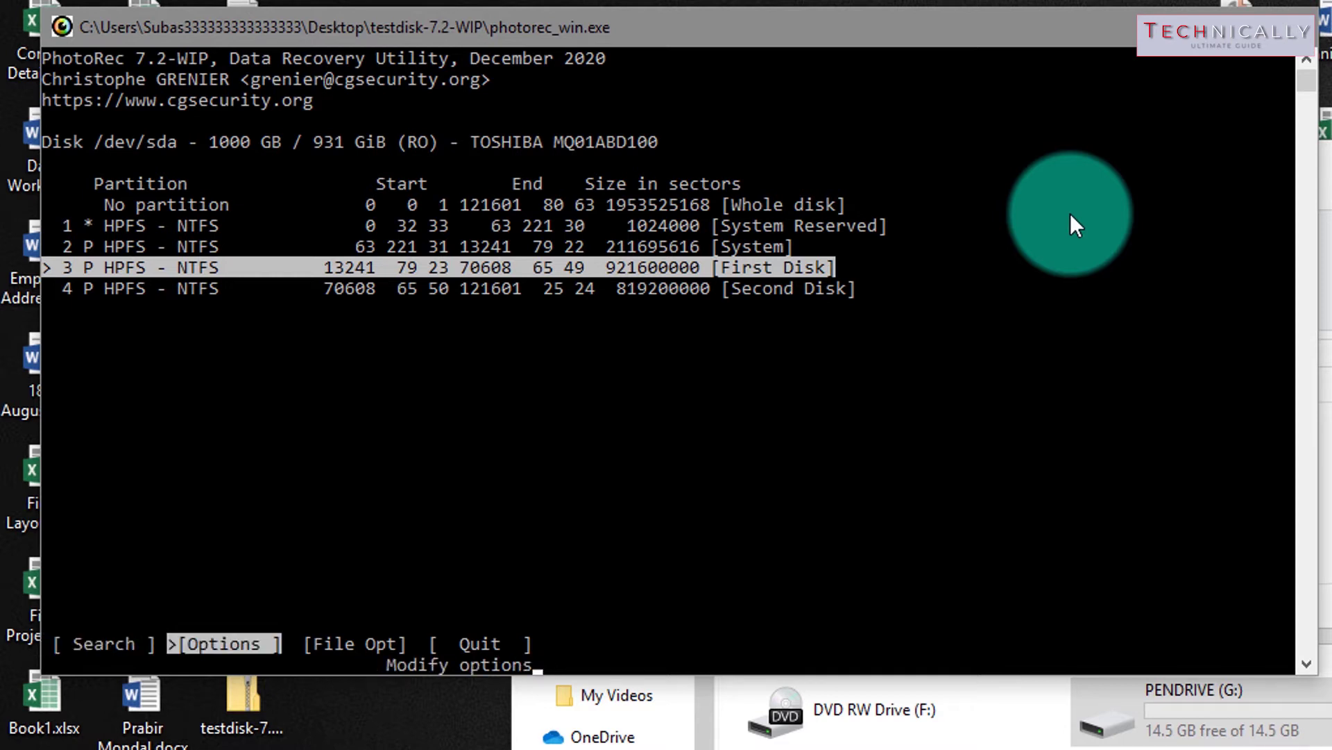
pyautogui.press('Return')
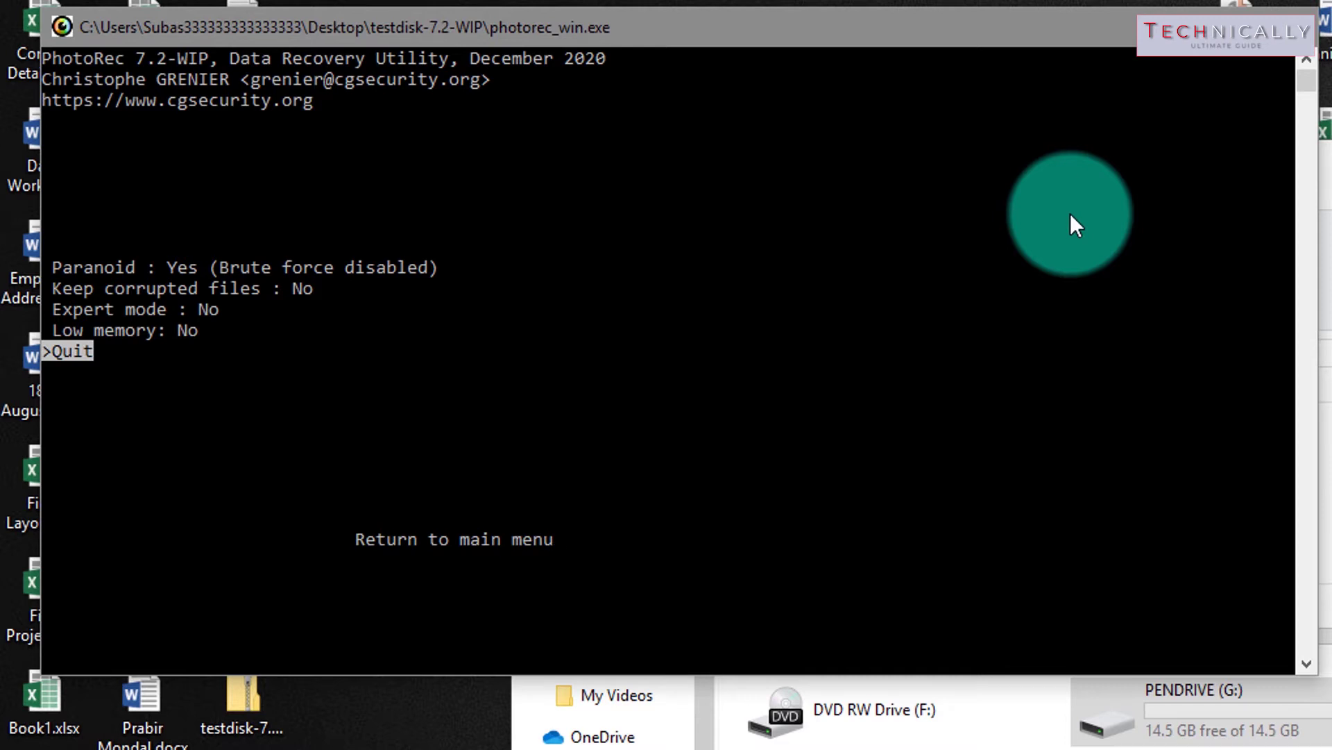
pyautogui.press('Up')
pyautogui.press('Up')
pyautogui.press('Up')
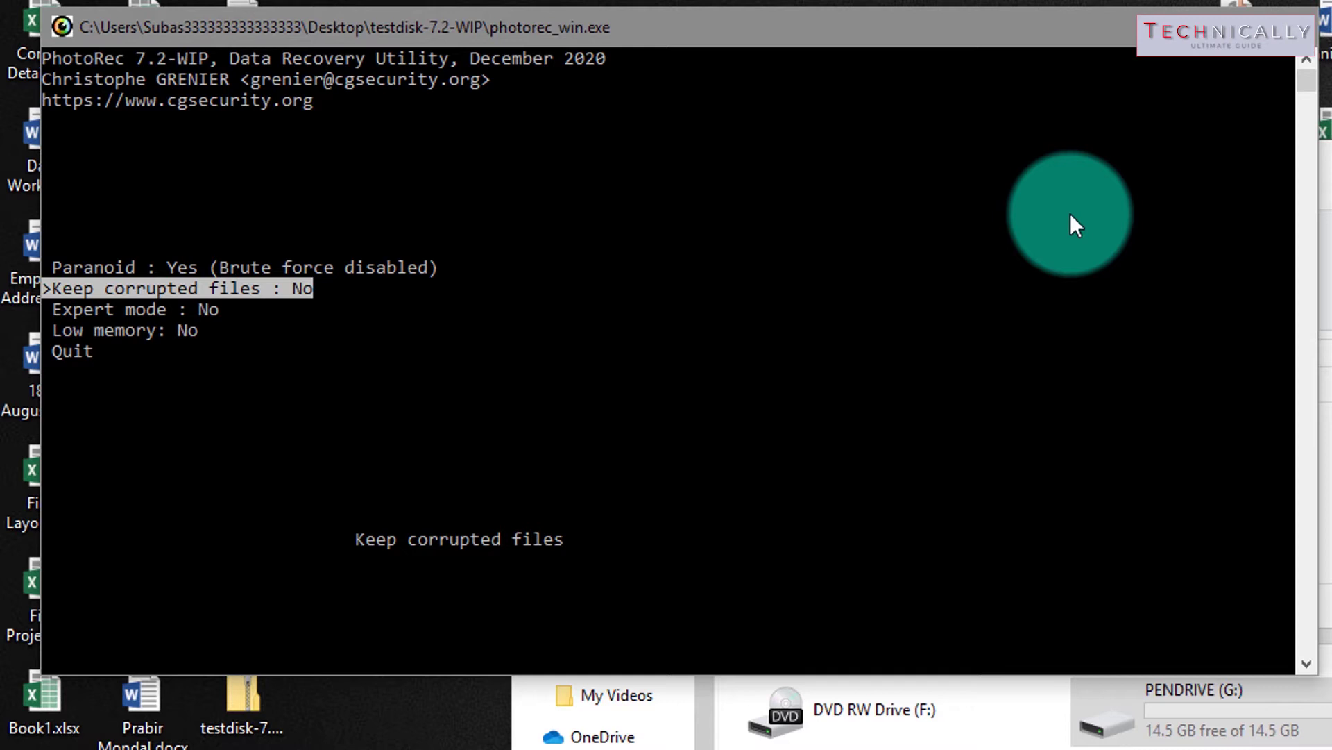
pyautogui.press('Down')
pyautogui.press('Down')
pyautogui.press('Down')
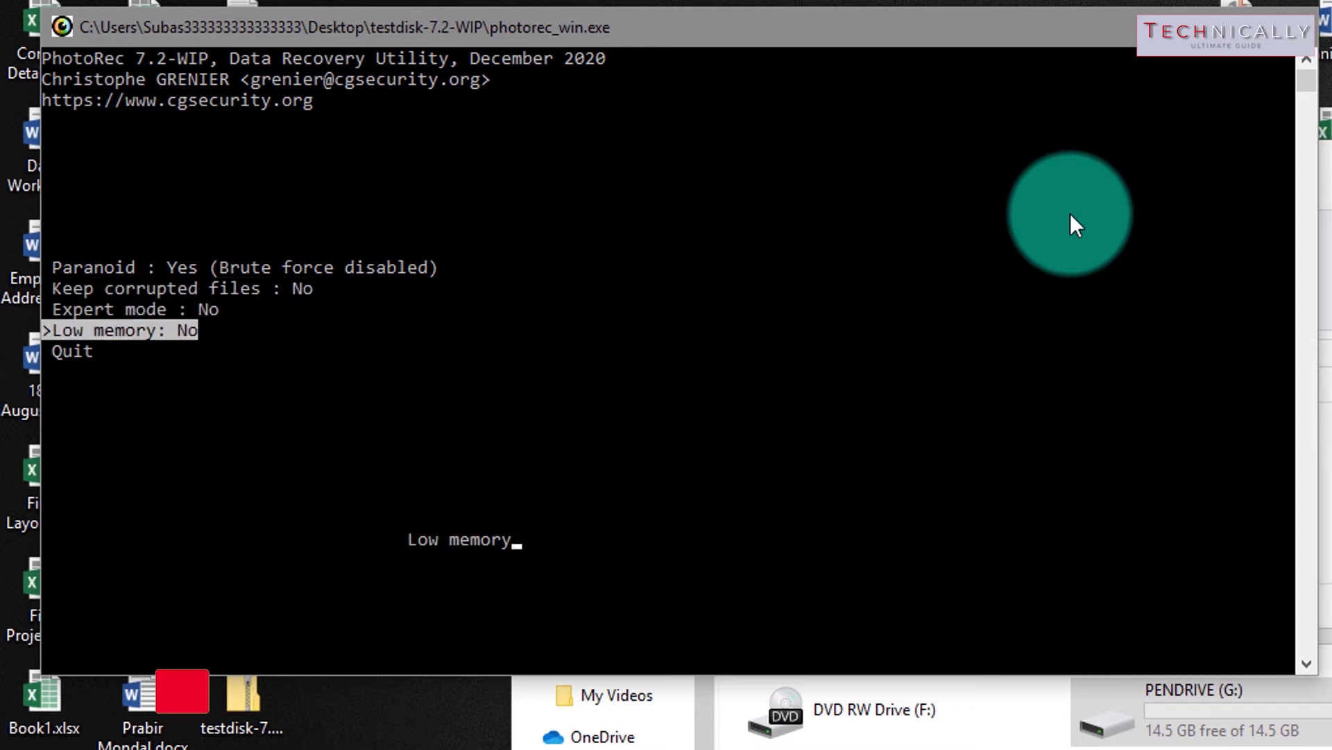
pyautogui.press('Return')
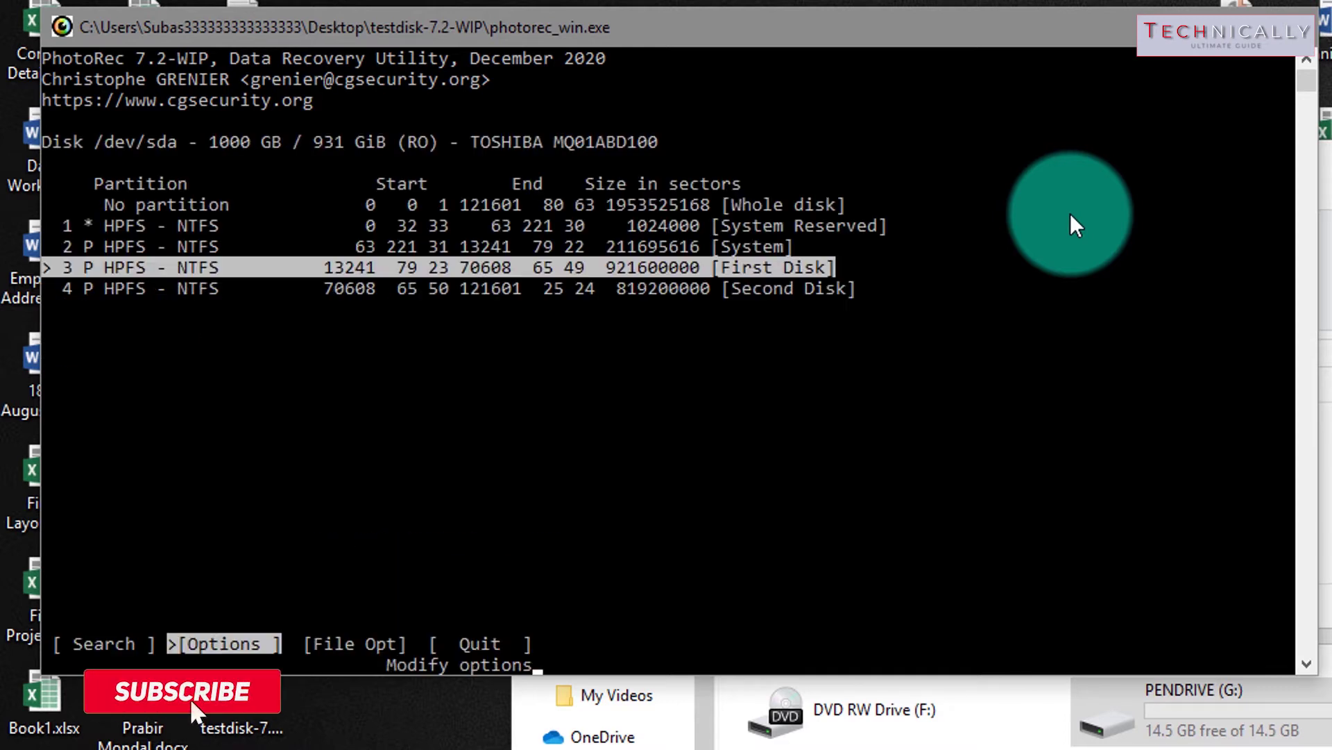
# Open the File Opt list of file types to locate and browse it down to Bacula backup
pyautogui.press('Right')
pyautogui.press('Return')
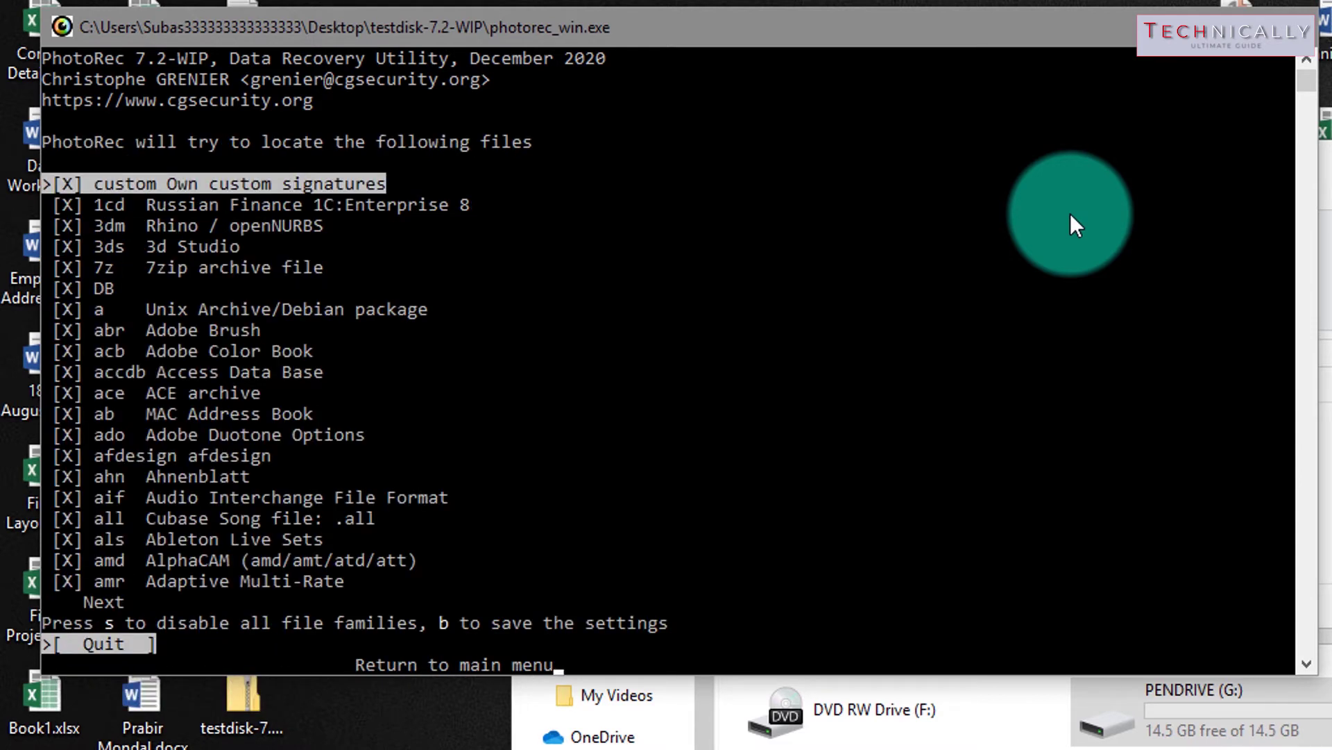
pyautogui.press('Down')
pyautogui.press('Down')
pyautogui.press('Down')
pyautogui.press('Down')
pyautogui.press('Down')
pyautogui.press('Down')
pyautogui.press('Down')
pyautogui.press('Down')
pyautogui.press('Down')
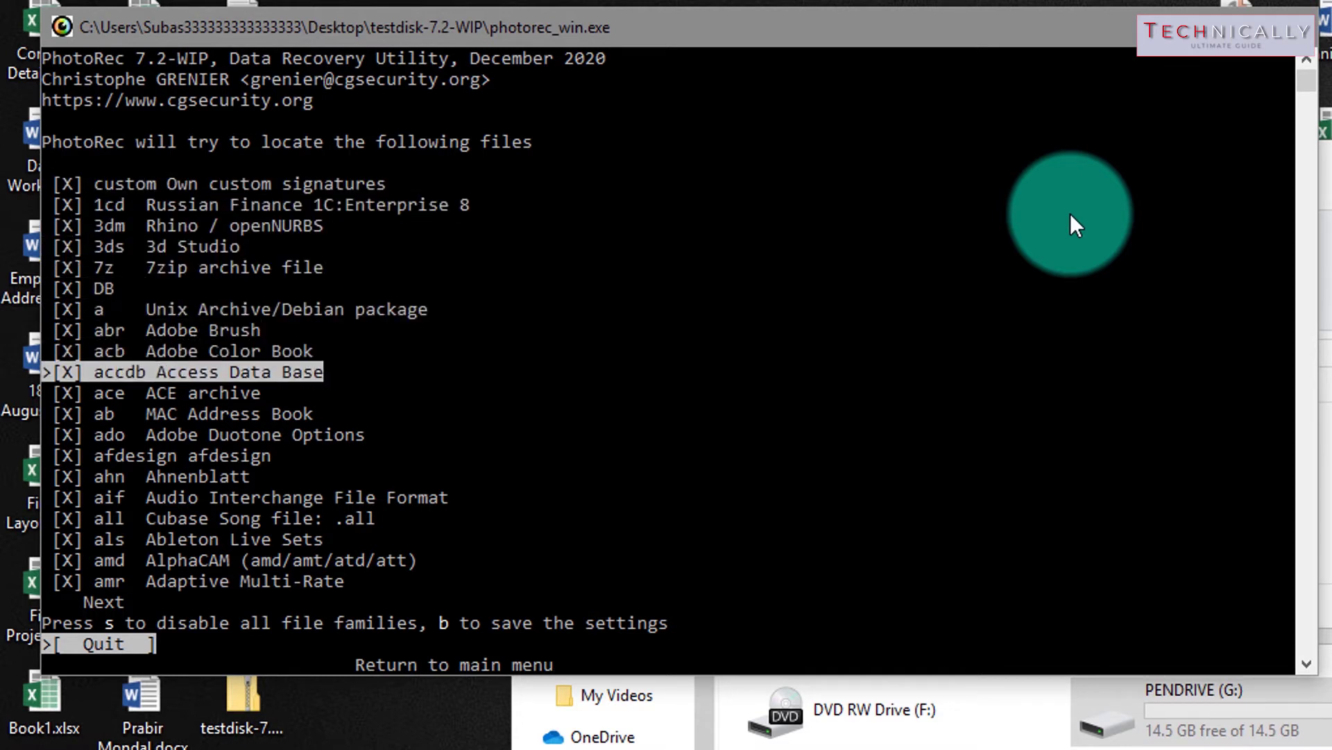
pyautogui.press('Down')
pyautogui.press('Down')
pyautogui.press('Down')
pyautogui.press('Down')
pyautogui.press('Down')
pyautogui.press('Down')
pyautogui.press('Down')
pyautogui.press('Down')
pyautogui.press('Down')
pyautogui.press('Down')
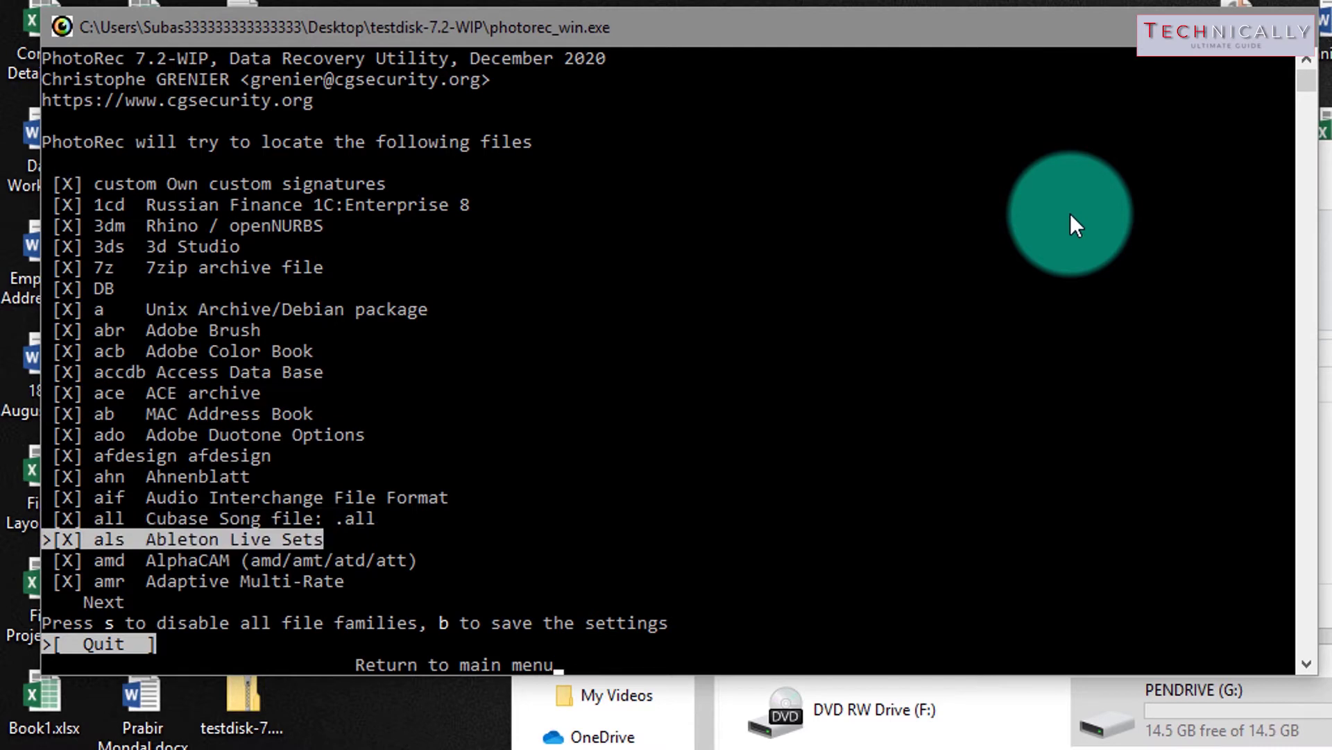
pyautogui.press('Down')
pyautogui.press('Down')
pyautogui.press('Down')
pyautogui.press('Down')
pyautogui.press('Down')
pyautogui.press('Down')
pyautogui.press('Down')
pyautogui.press('Down')
pyautogui.press('Down')
pyautogui.press('Down')
pyautogui.press('Down')
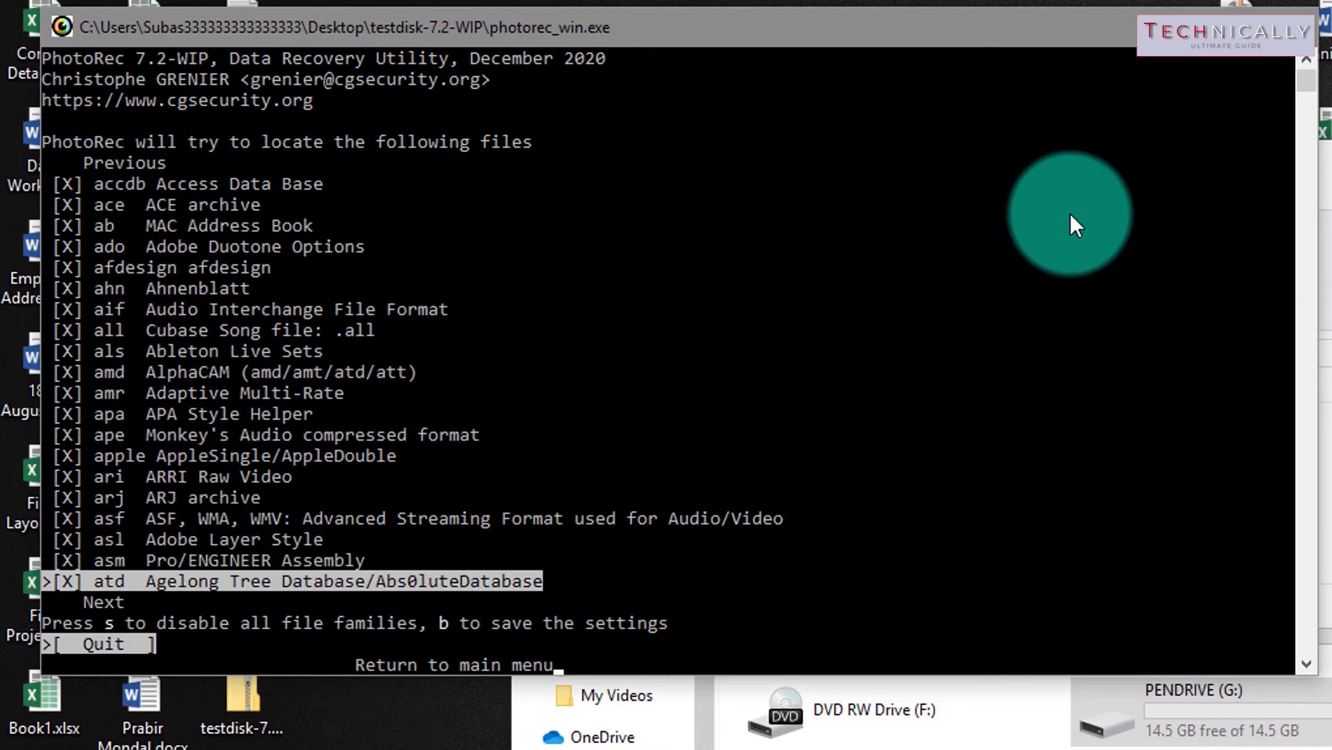
pyautogui.press('Down')
pyautogui.press('Down')
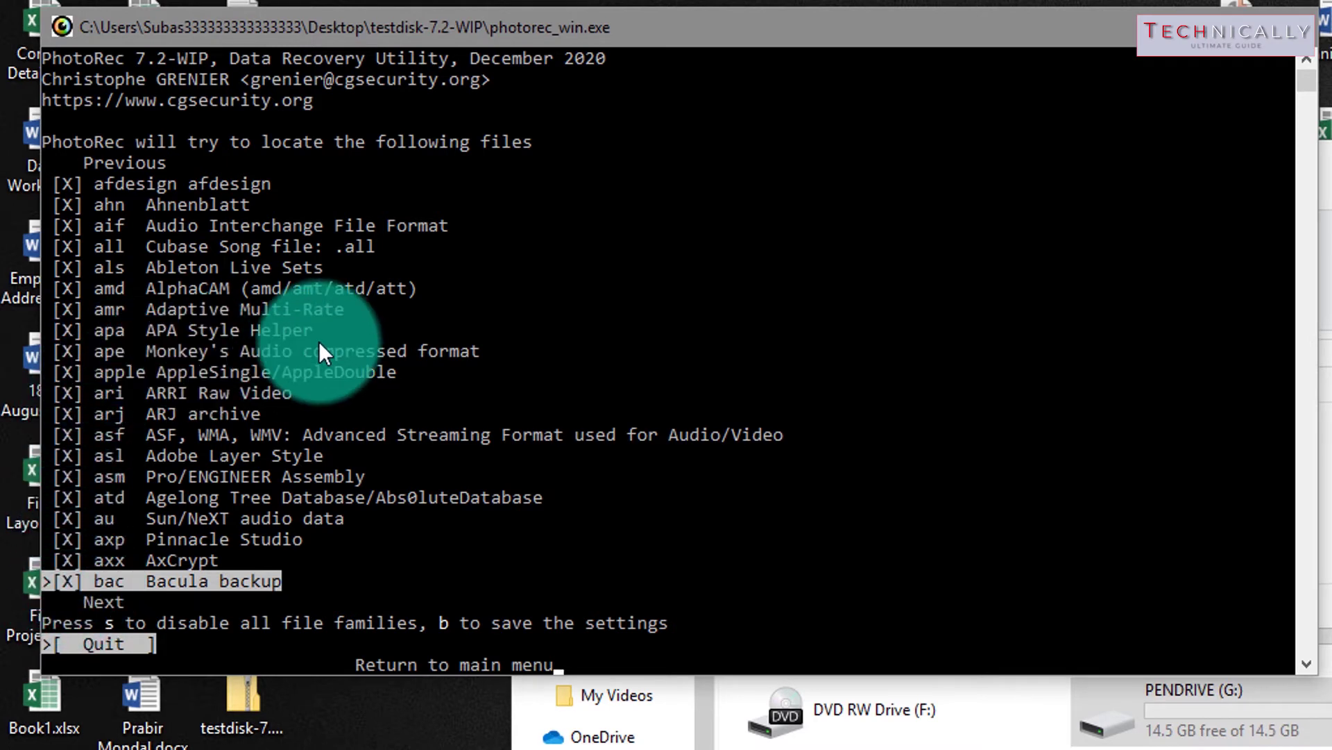
# Examine the enabled file types in the middle of the list, around ARJ archive and ASF, WMA, WMV
pyautogui.press('Up')
pyautogui.press('Up')
pyautogui.press('Up')
pyautogui.press('Up')
pyautogui.press('Up')
pyautogui.press('Up')
pyautogui.press('Up')
pyautogui.press('Up')
pyautogui.press('Up')
pyautogui.press('Up')
pyautogui.press('Up')
pyautogui.press('Up')
pyautogui.press('Up')
pyautogui.press('Down')
pyautogui.press('Down')
pyautogui.press('Down')
pyautogui.press('Down')
pyautogui.press('Down')
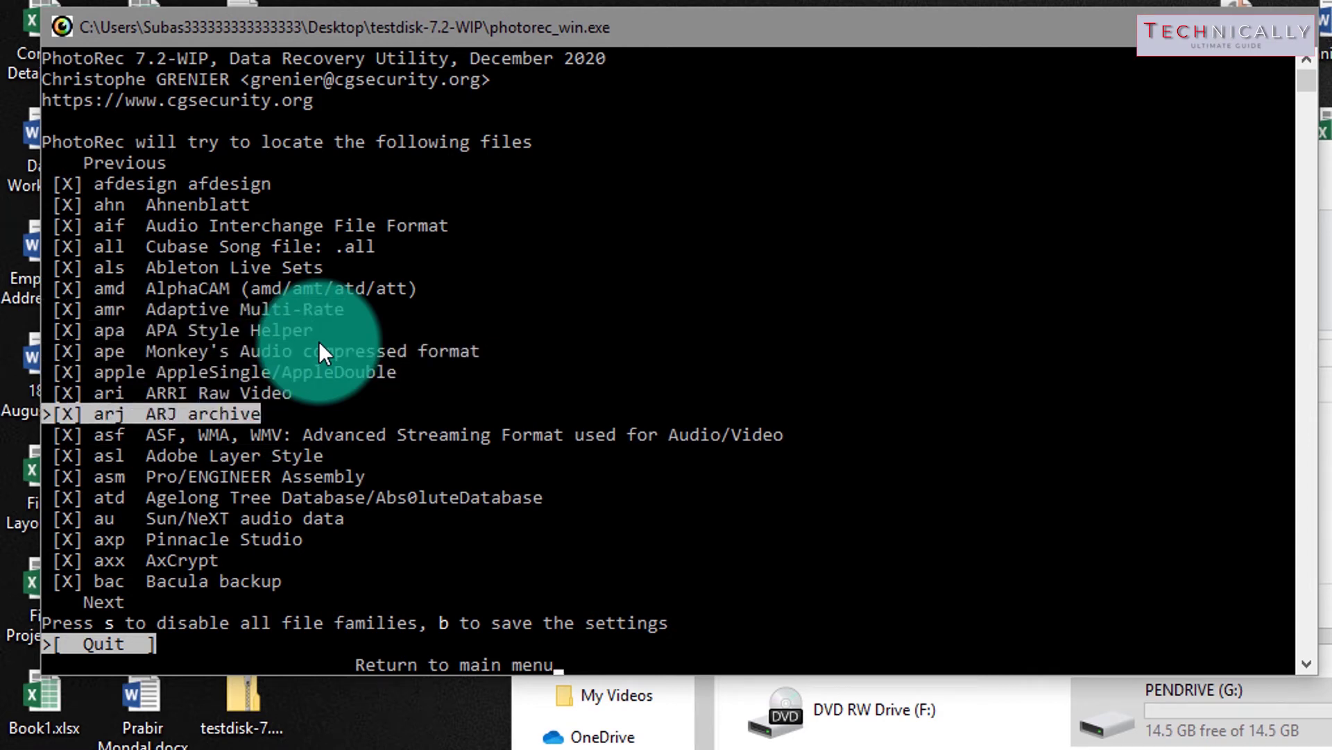
pyautogui.press('Down')
pyautogui.press('Down')
pyautogui.press('Down')
pyautogui.press('Up')
pyautogui.press('Up')
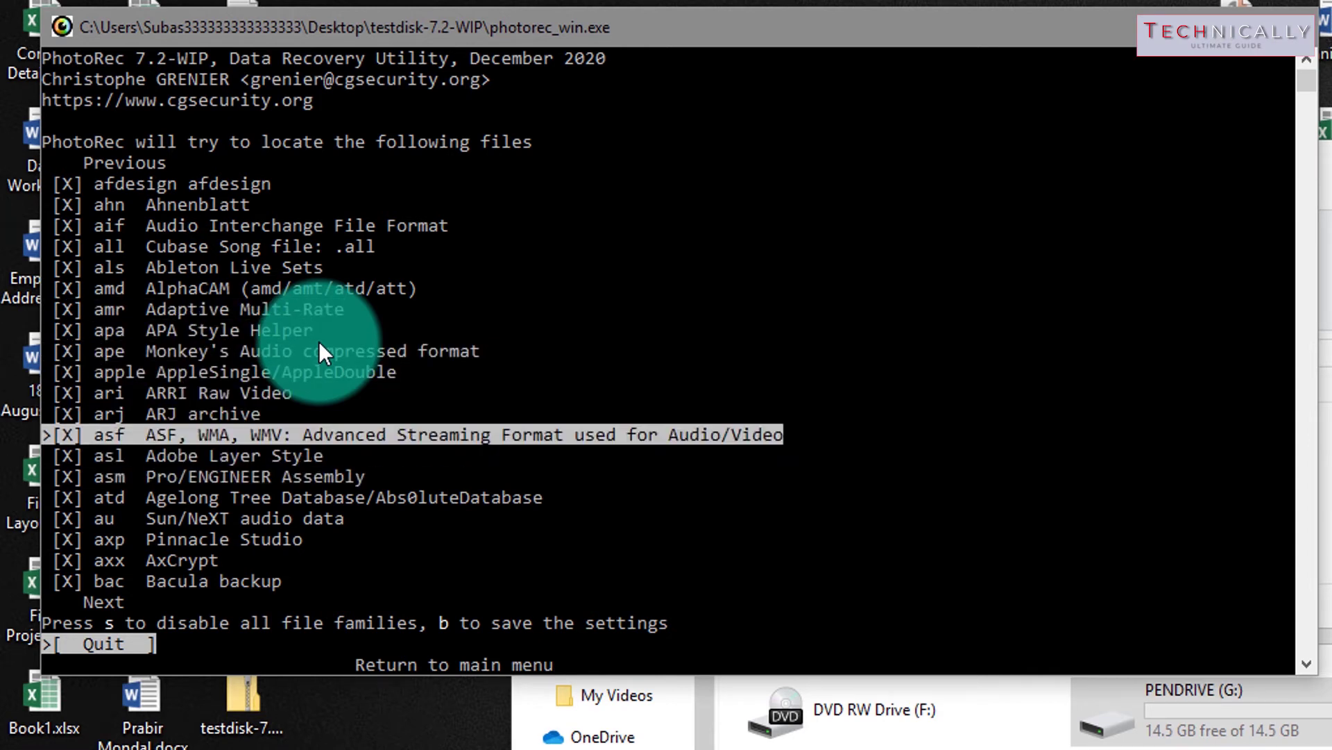
# Disable the asl Adobe Layer Style and ape Monkey's Audio compressed format file types
pyautogui.press('Down')
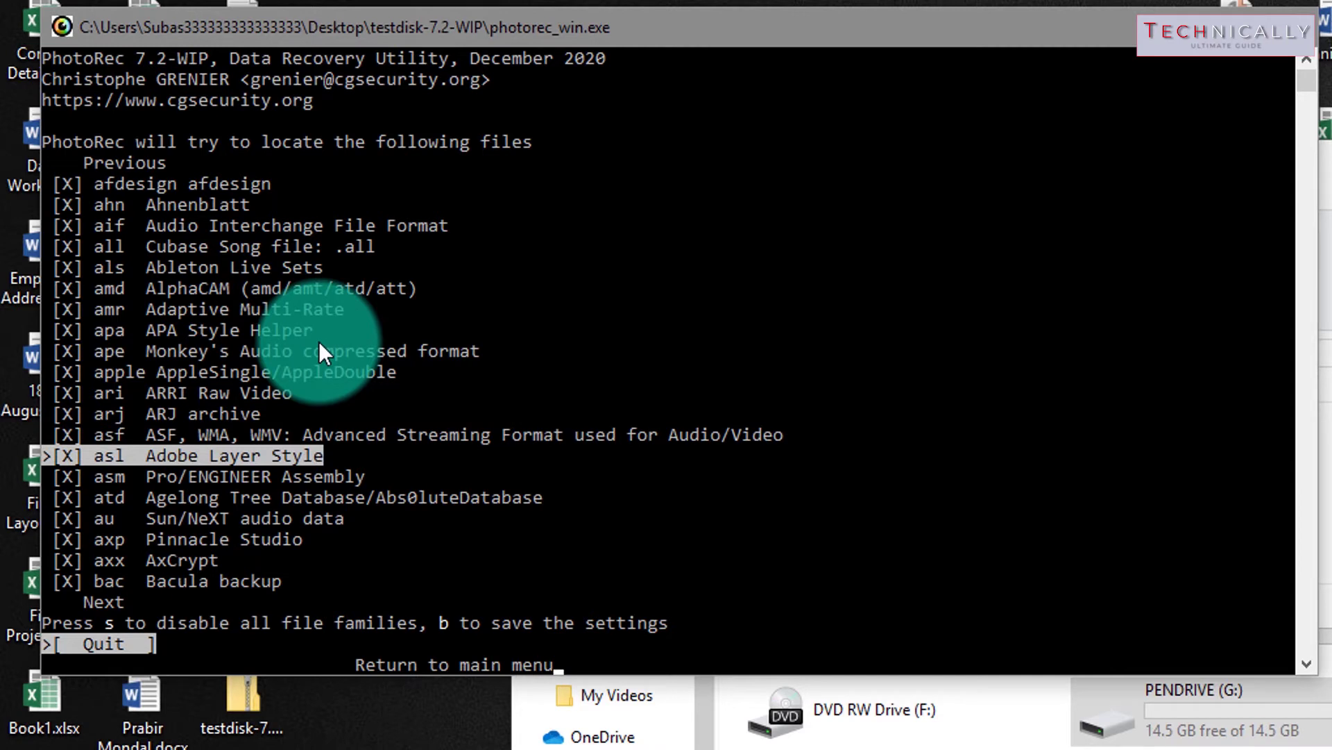
pyautogui.press('space')
pyautogui.press('Down')
pyautogui.press('Up')
pyautogui.press('Up')
pyautogui.press('Up')
pyautogui.press('Up')
pyautogui.press('Up')
pyautogui.press('Up')
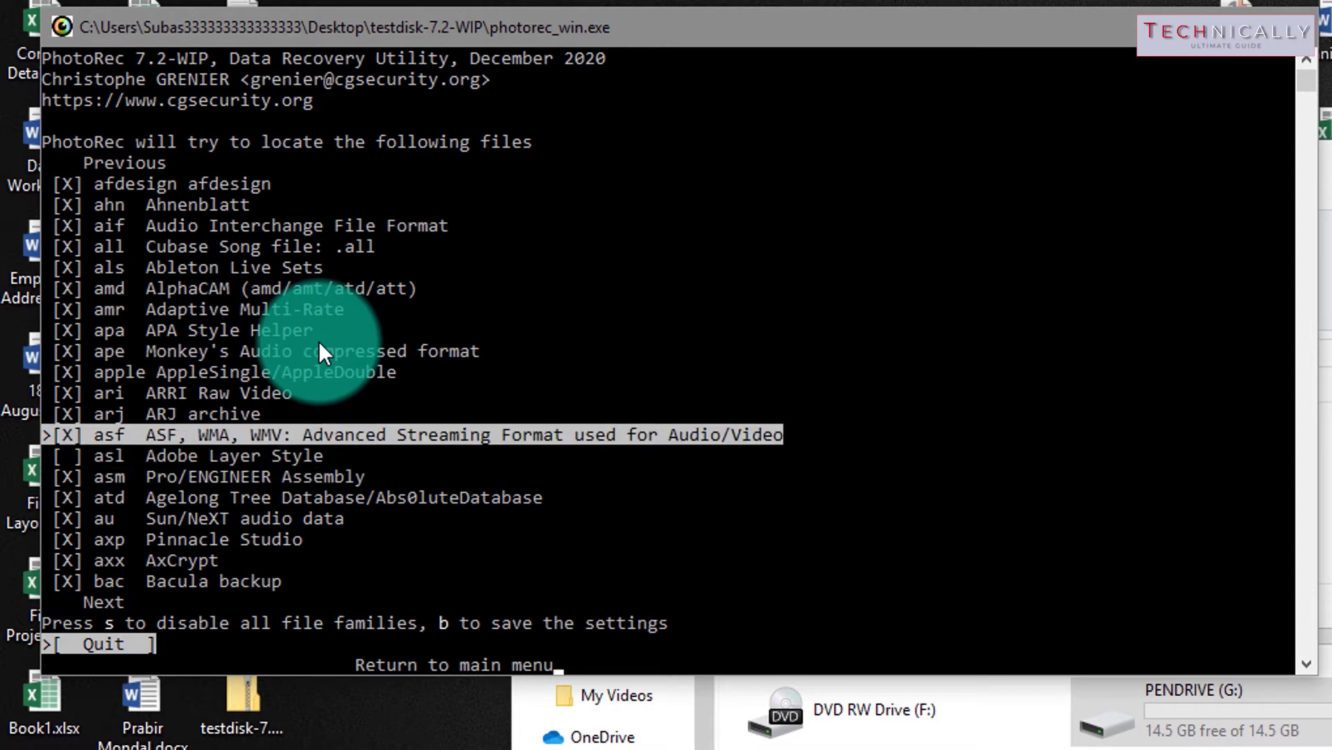
pyautogui.press('space')
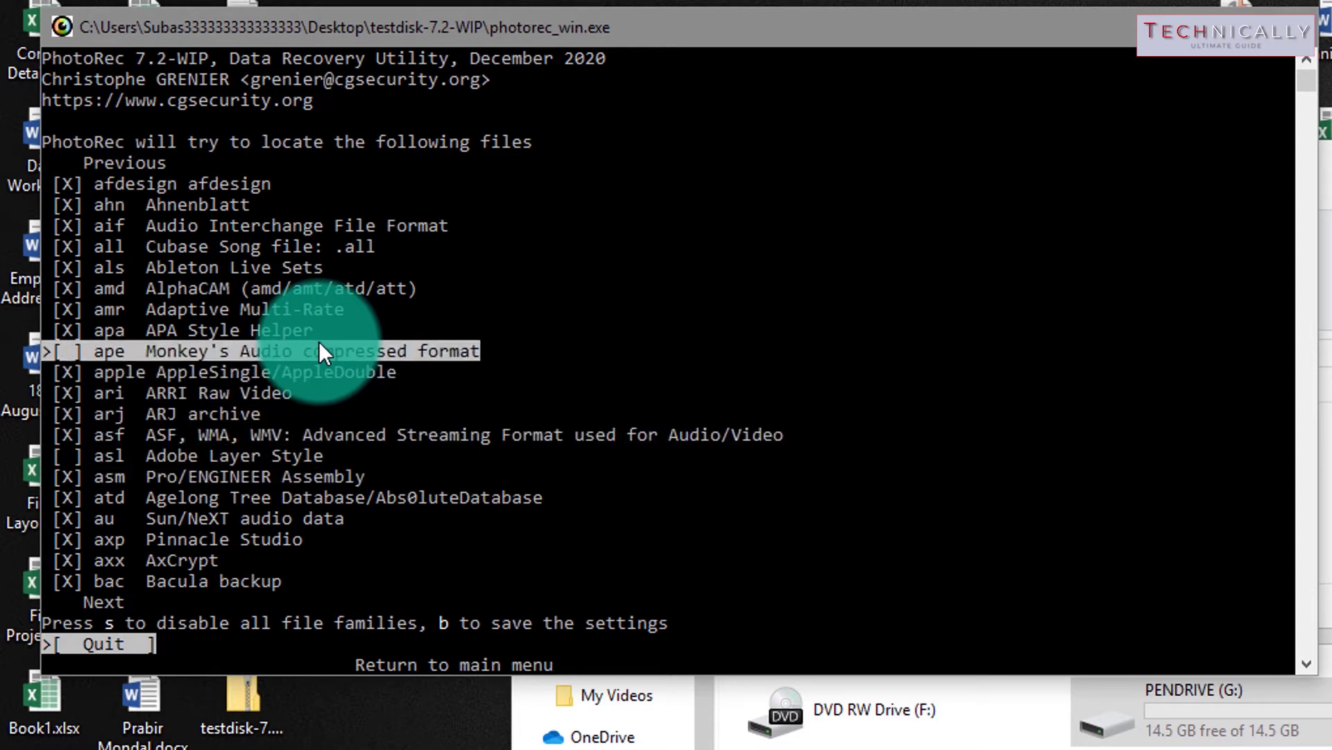
# Review the file type entries around the two disabled ones, from APA Style Helper down to Adobe Layer Style
pyautogui.press('Up')
pyautogui.press('Up')
pyautogui.press('Up')
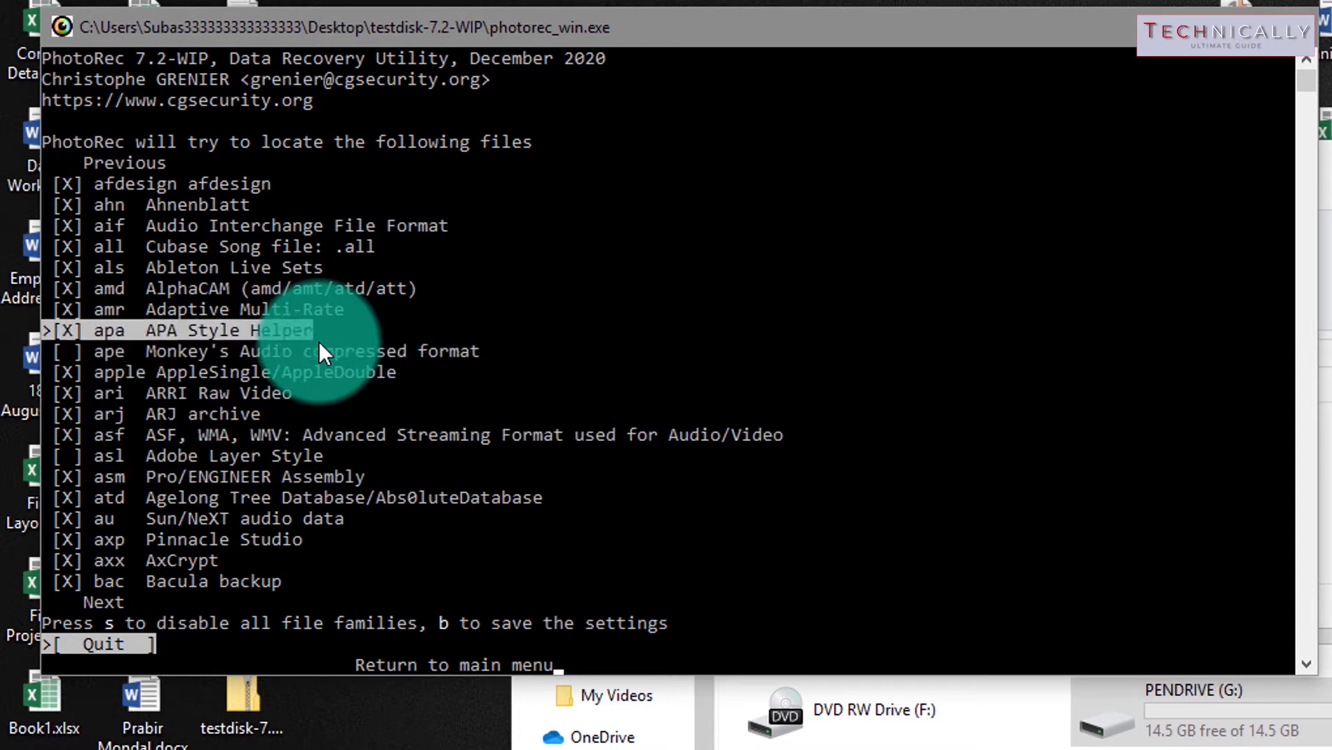
pyautogui.press('Down')
pyautogui.press('Down')
pyautogui.press('Down')
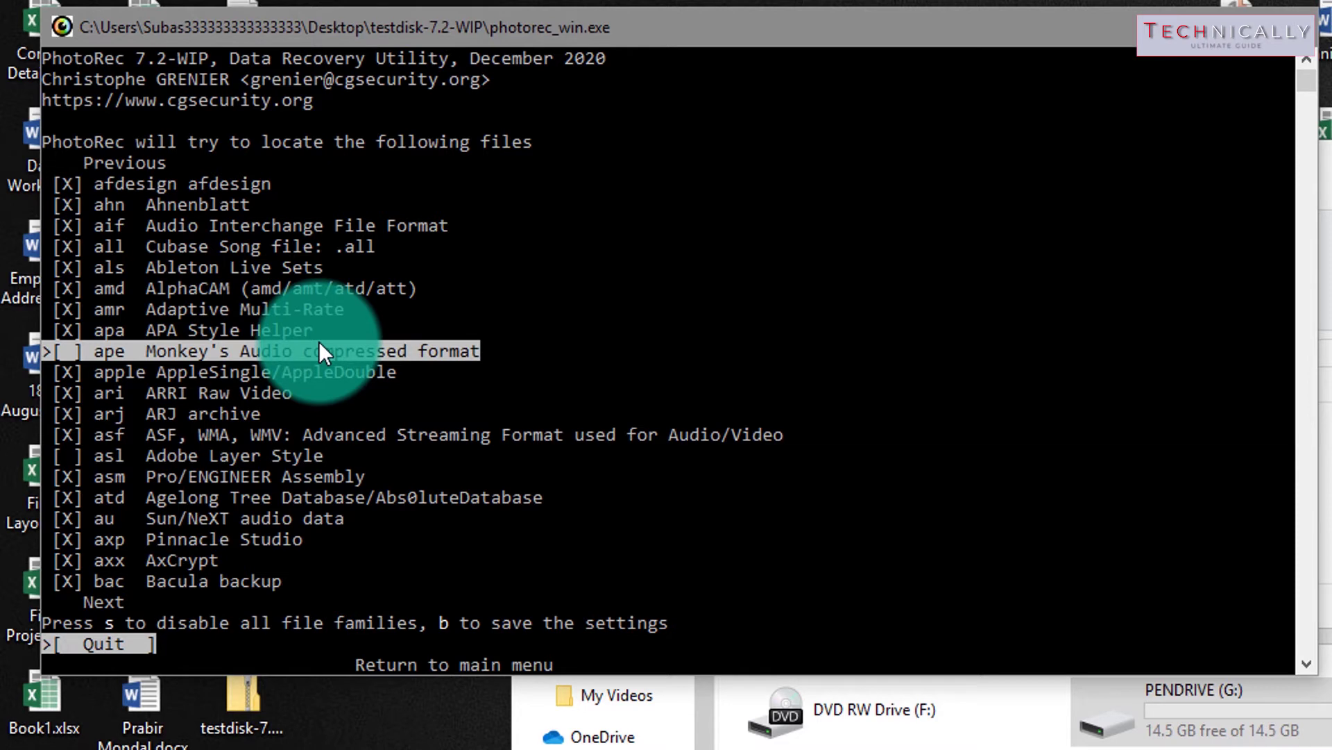
pyautogui.press('Down')
pyautogui.press('Down')
pyautogui.press('Down')
pyautogui.press('Down')
pyautogui.press('Down')
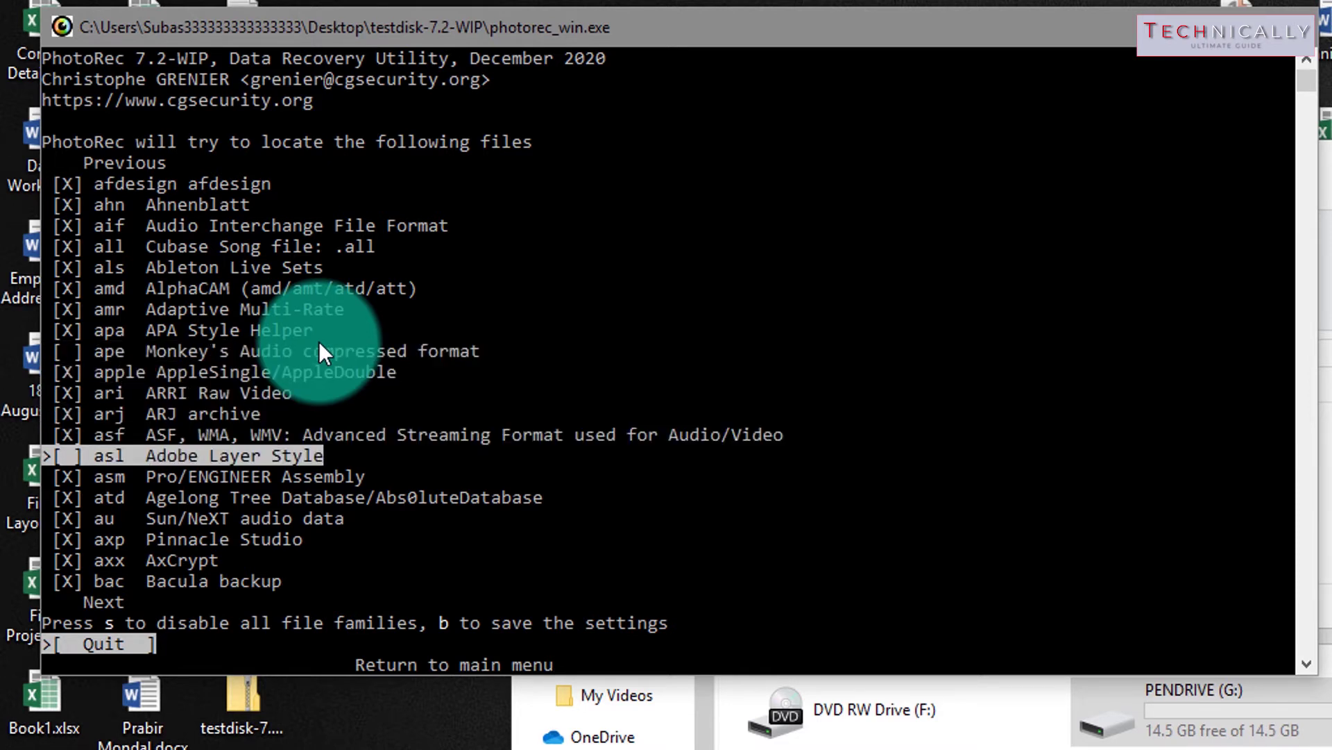
# Disable all file families in the list of file types to locate
pyautogui.press('Up')
pyautogui.press('Up')
pyautogui.press('Up')
pyautogui.press('Up')
pyautogui.press('Up')
pyautogui.press('Up')
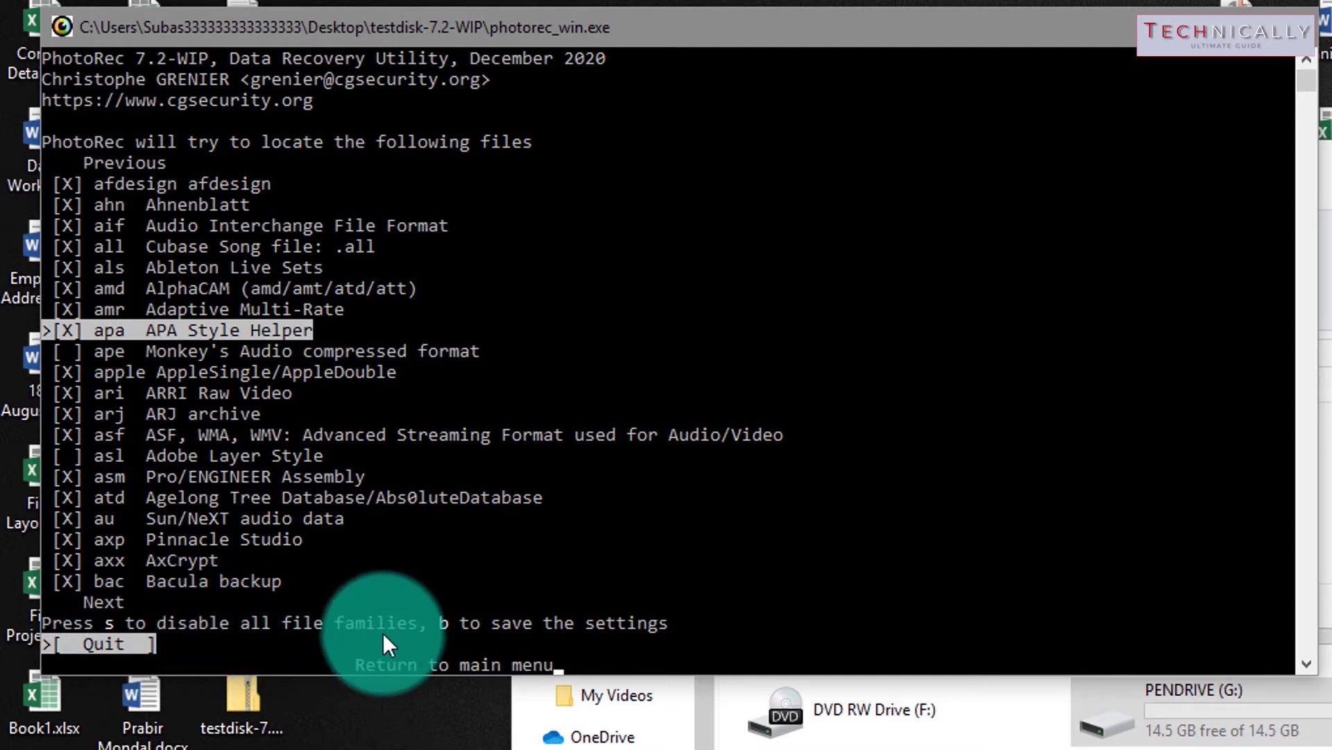
pyautogui.press('s')
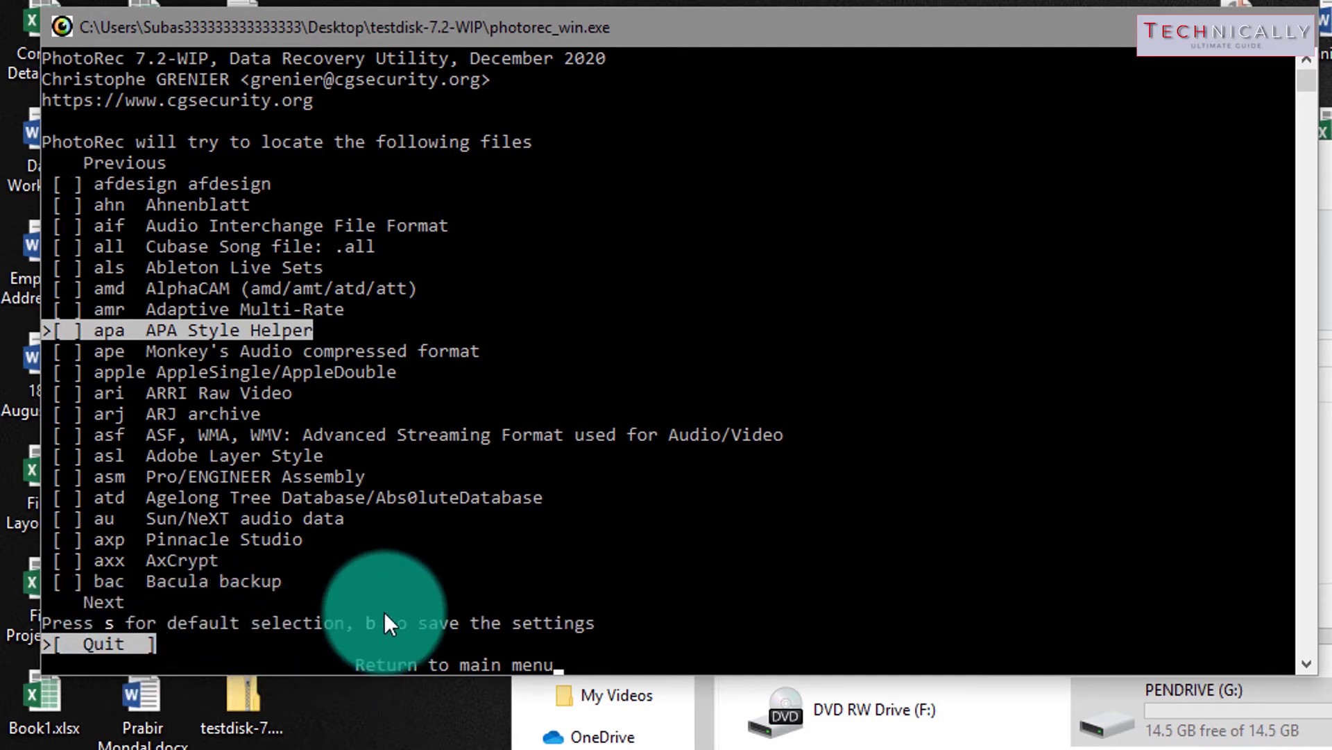
pyautogui.press('Down')
pyautogui.press('Down')
pyautogui.press('Down')
pyautogui.press('Up')
pyautogui.press('Up')
pyautogui.press('Up')
pyautogui.press('Up')
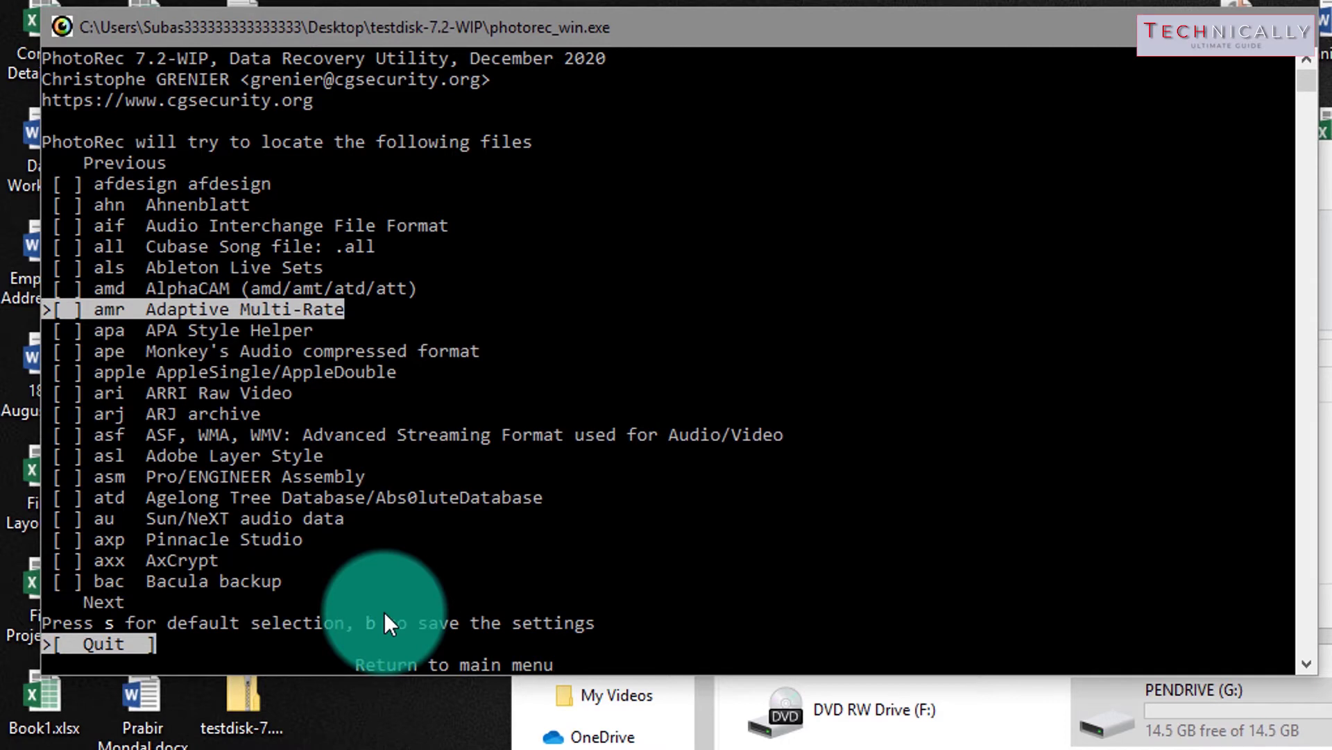
# Restore the default file type selection and save these settings before leaving the list
pyautogui.press('s')
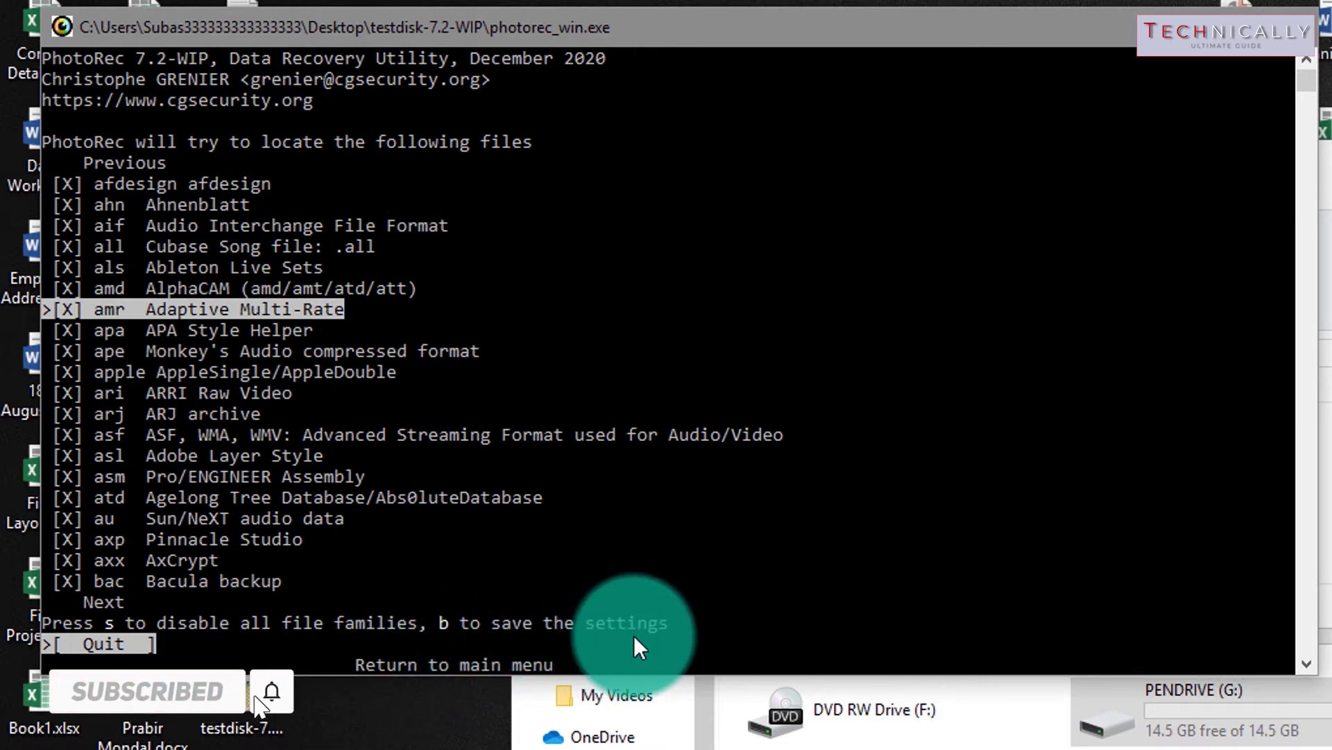
pyautogui.press('b')
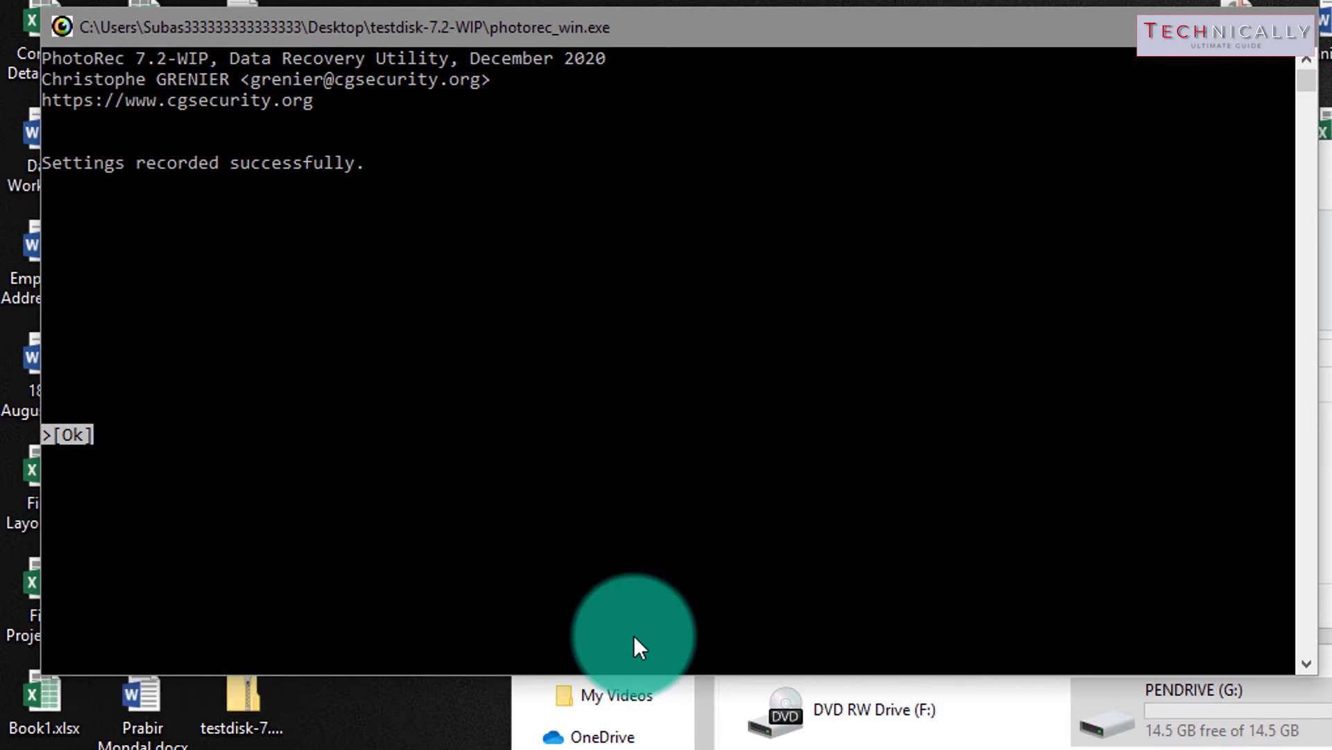
pyautogui.press('Return')
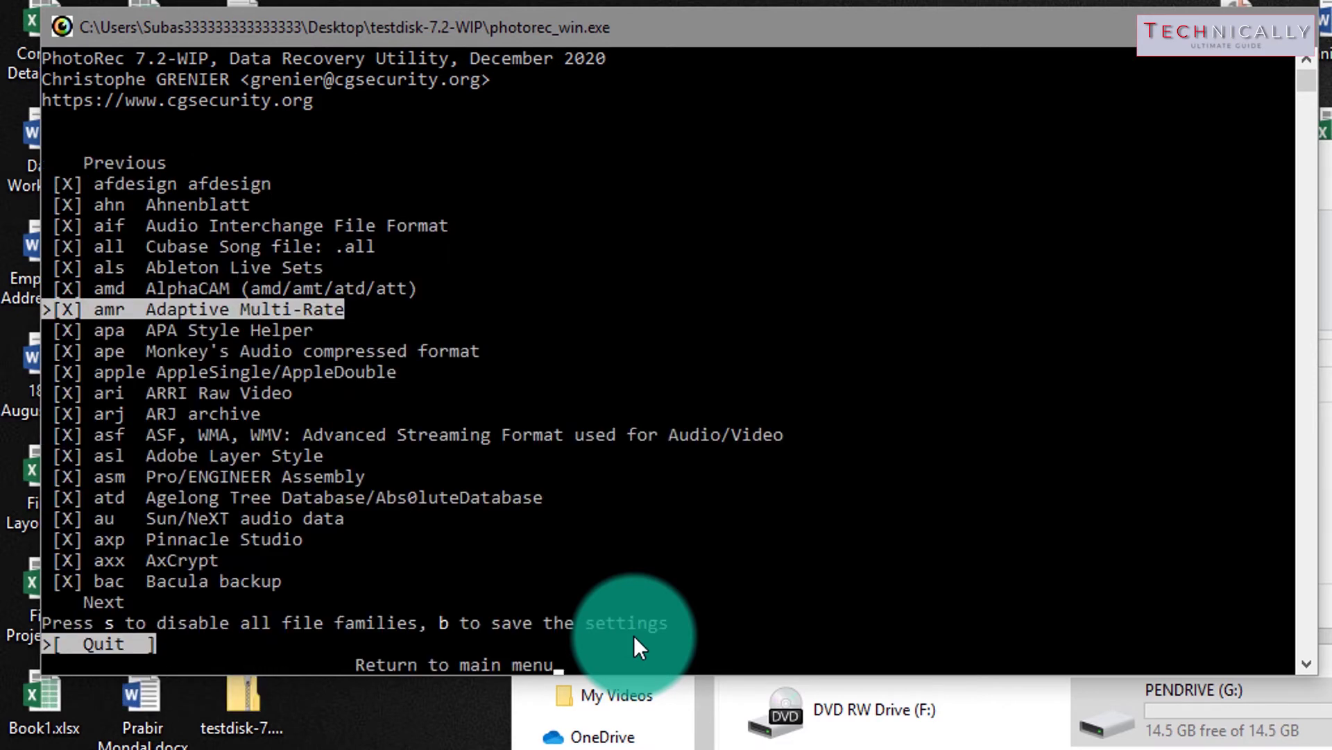
pyautogui.press('Return')
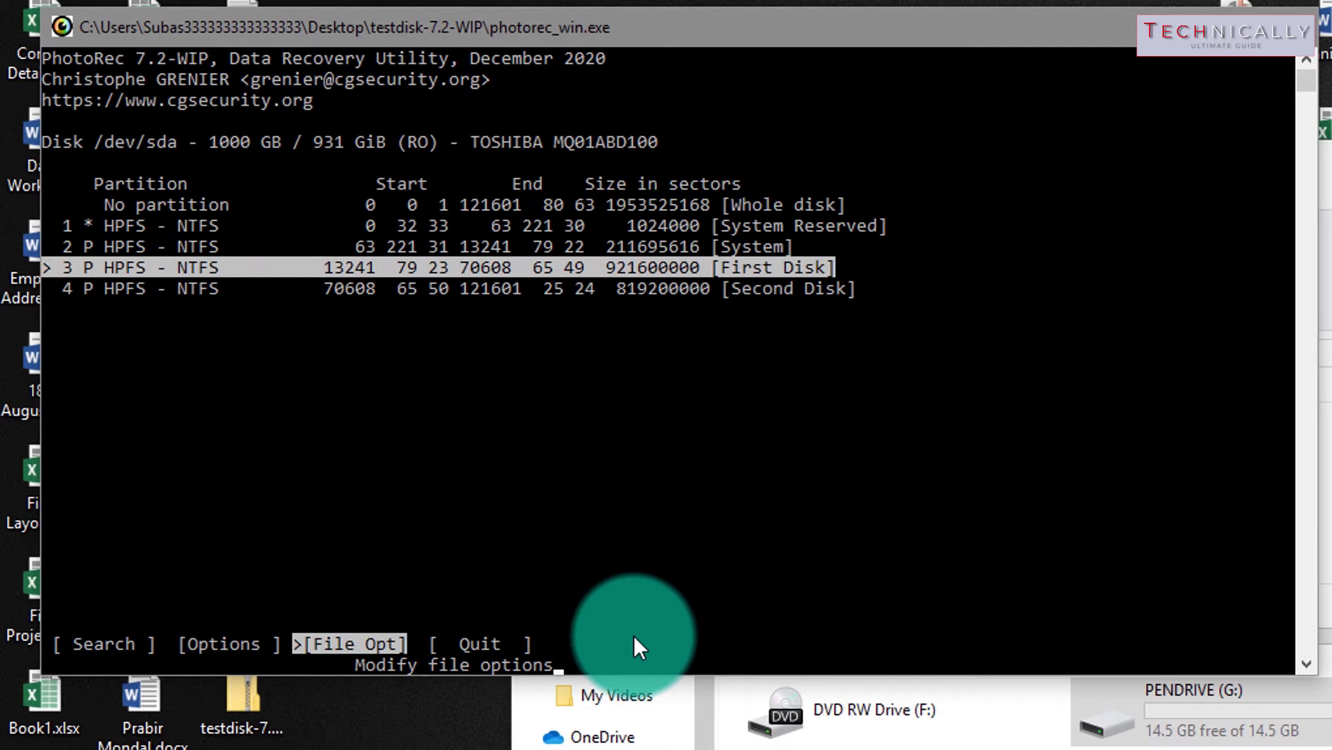
# Return to the media list and select the FAT32 PENDRIVE partition of the /dev/sdb SanDisk Cruzer Blade disk
pyautogui.press('Right')
pyautogui.press('Return')
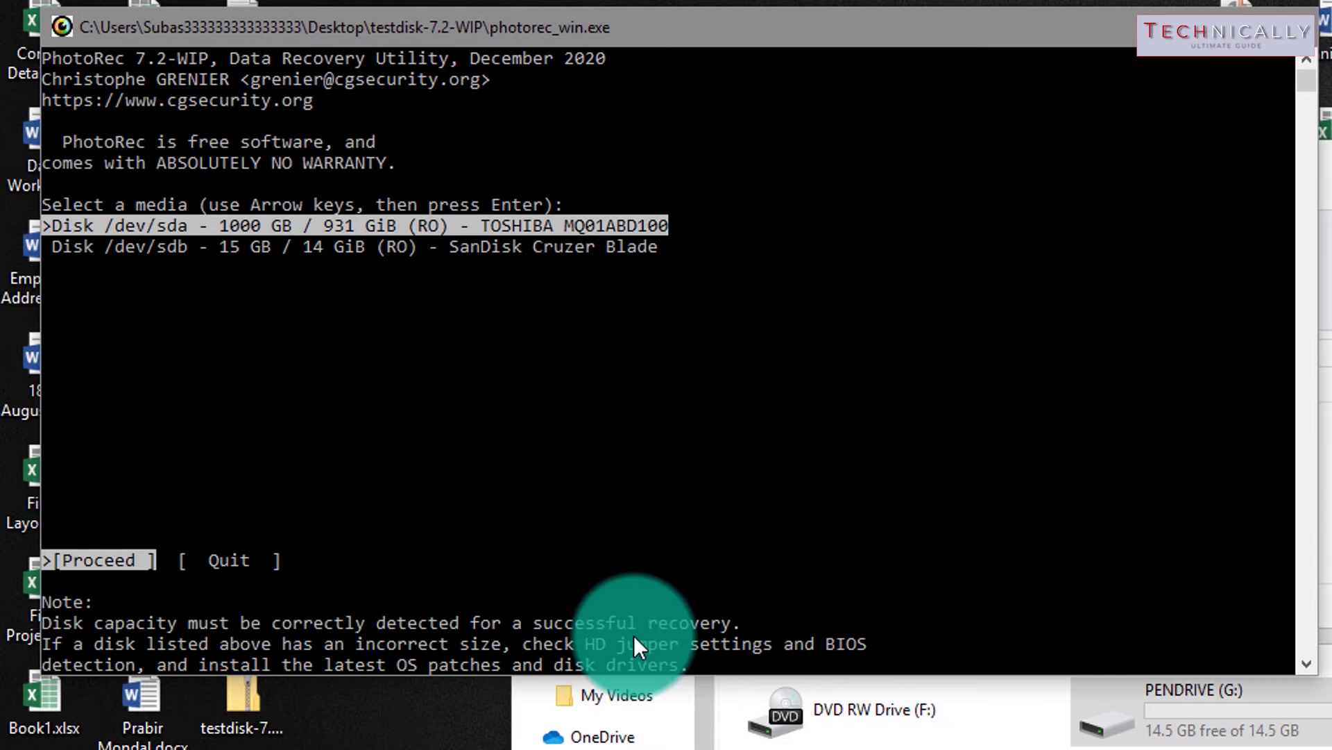
pyautogui.press('Down')
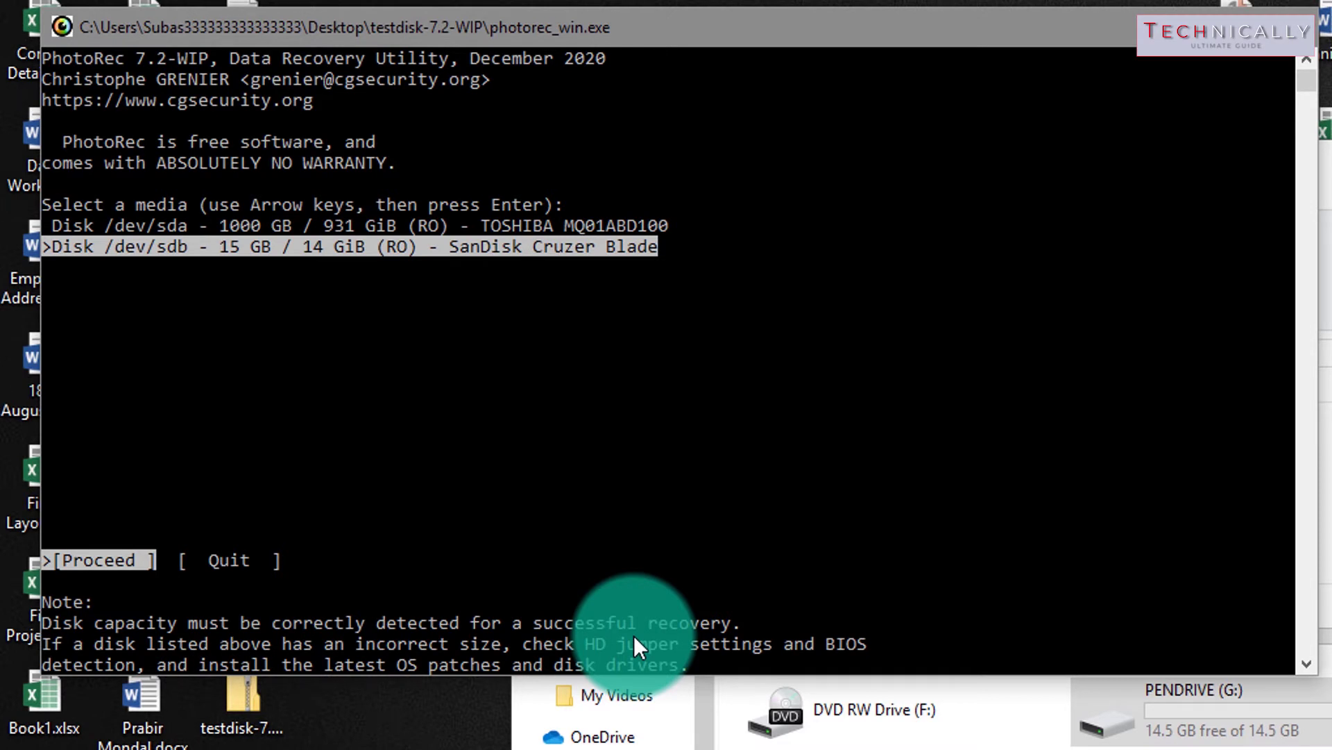
pyautogui.press('Return')
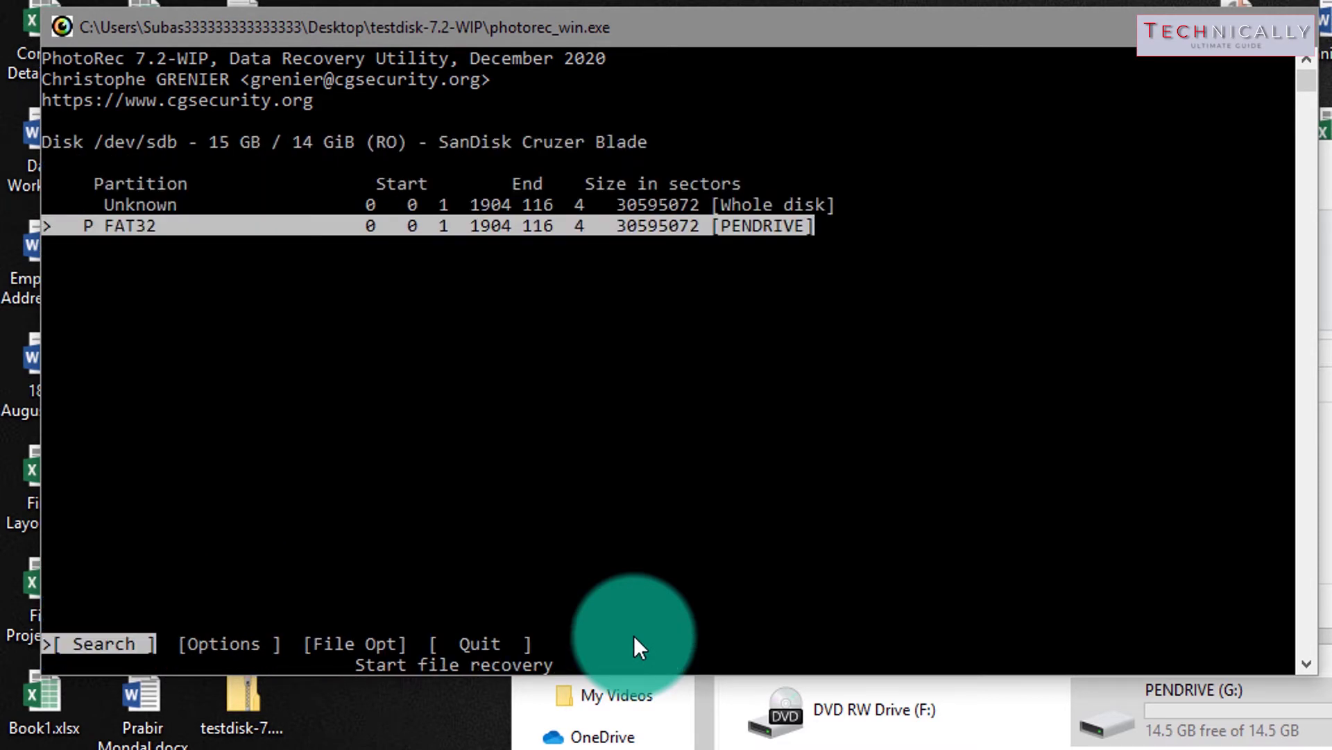
pyautogui.press('Up')
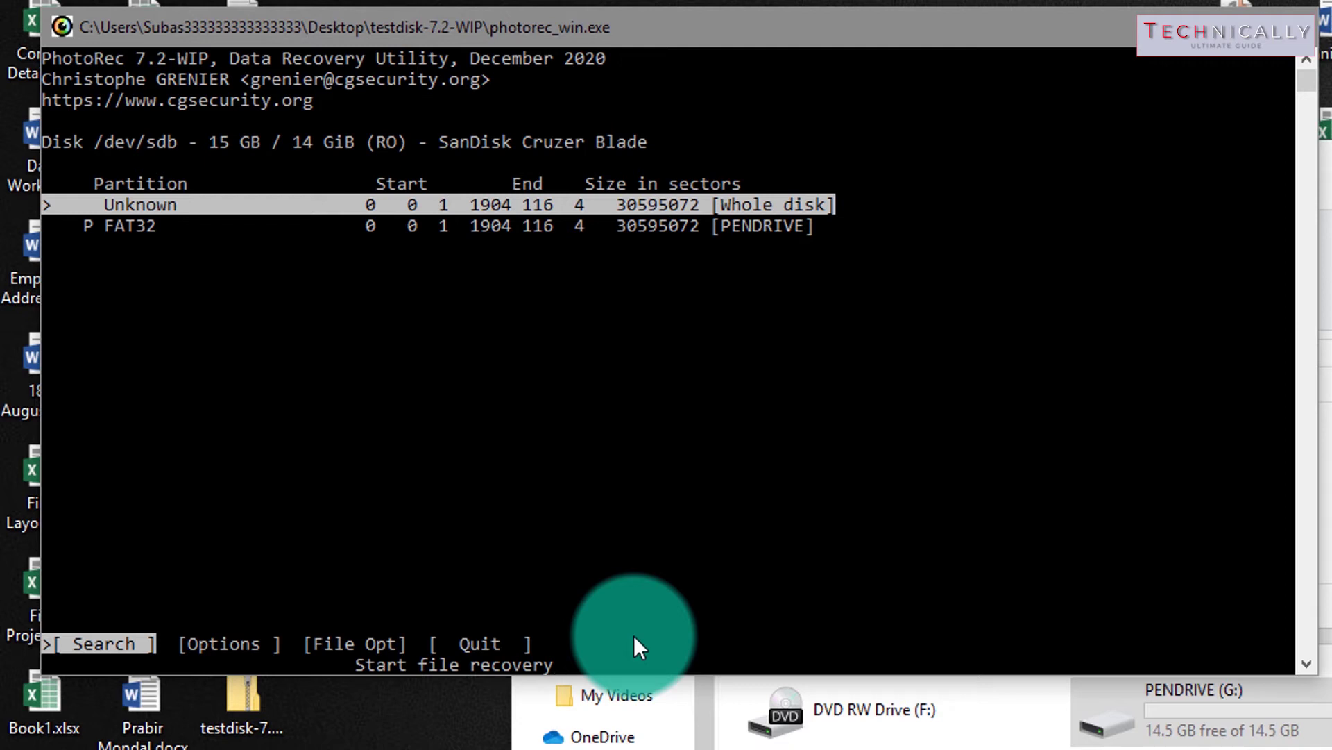
pyautogui.press('Down')
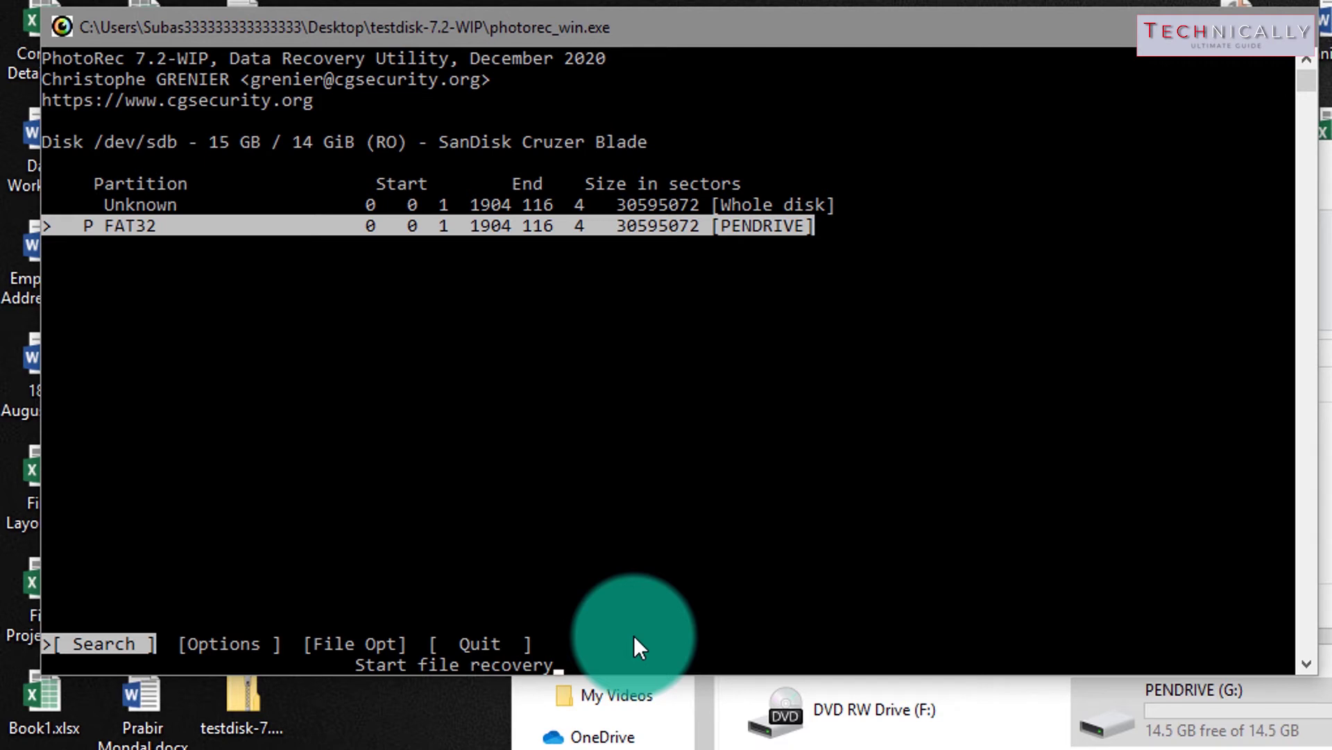
# Review the recovery options and the file types to locate for the PENDRIVE partition
pyautogui.press('Right')
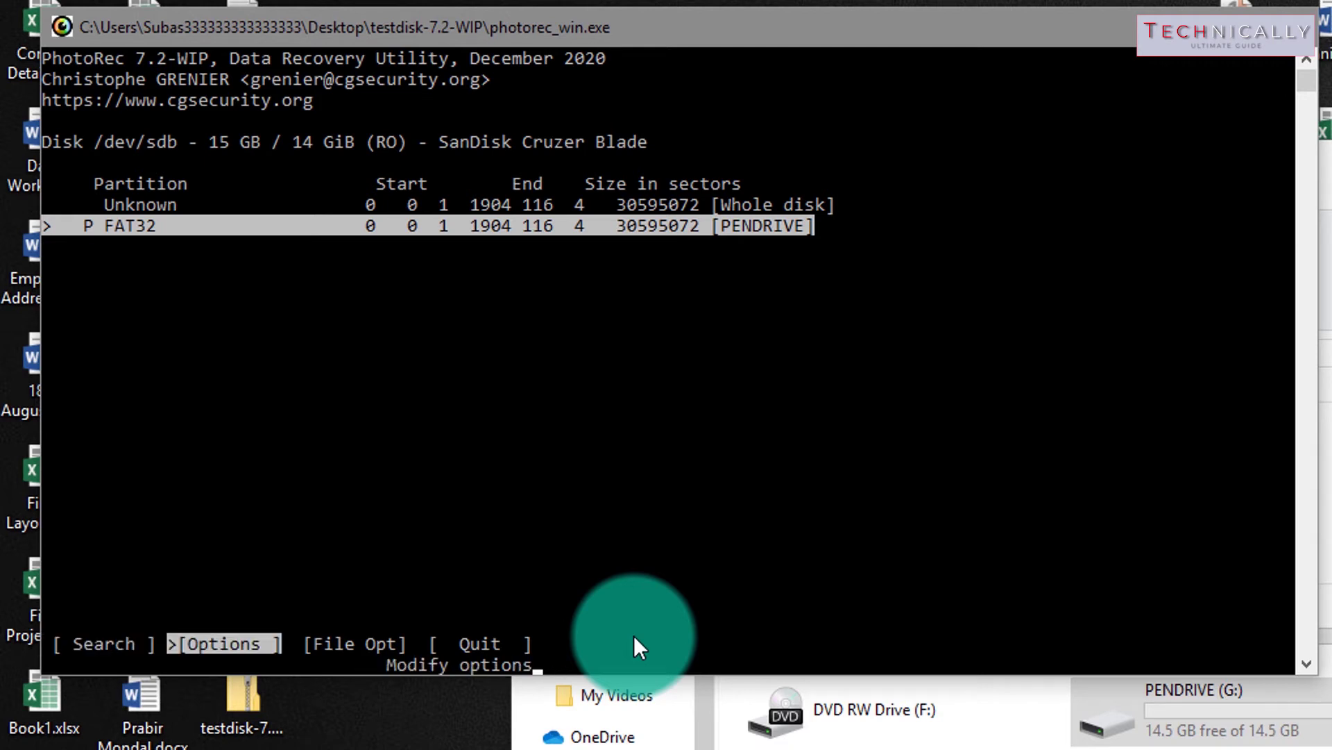
pyautogui.press('Return')
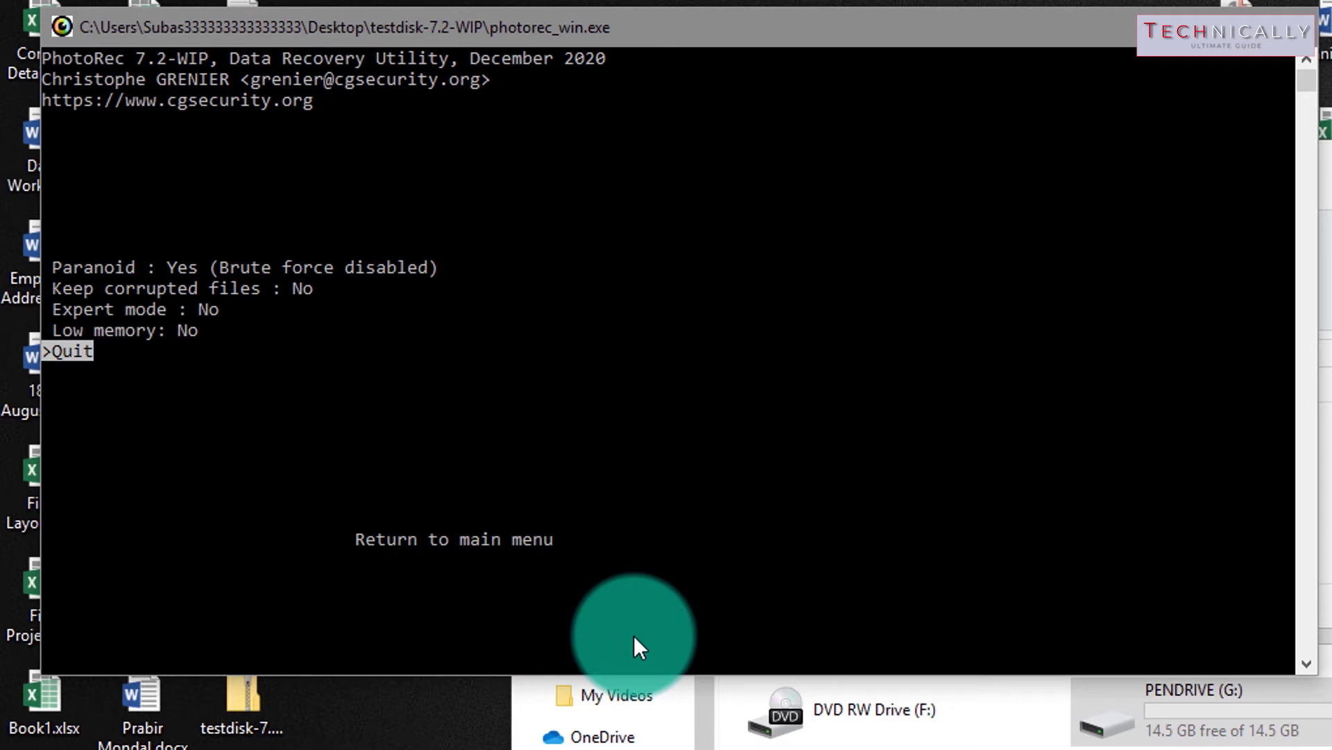
pyautogui.press('Return')
pyautogui.press('Right')
pyautogui.press('Return')
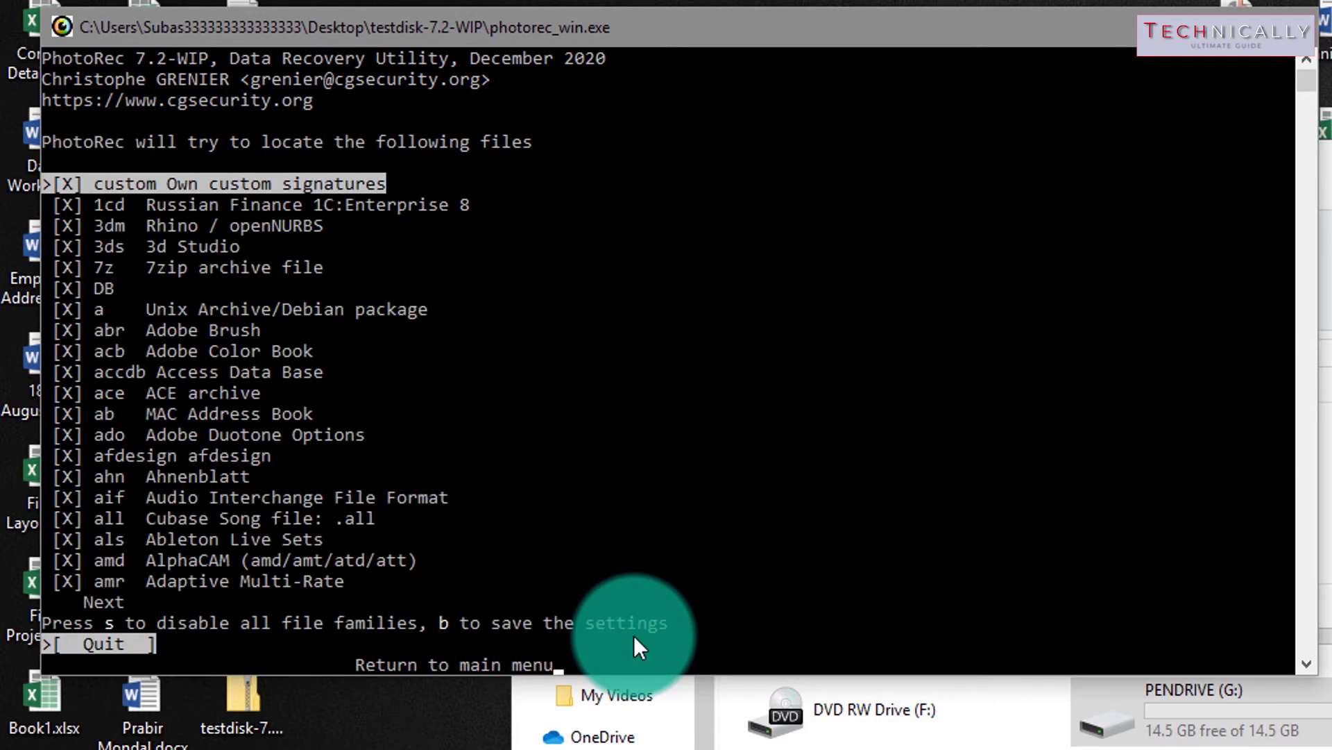
pyautogui.press('Down')
pyautogui.press('Down')
pyautogui.press('Down')
pyautogui.press('Down')
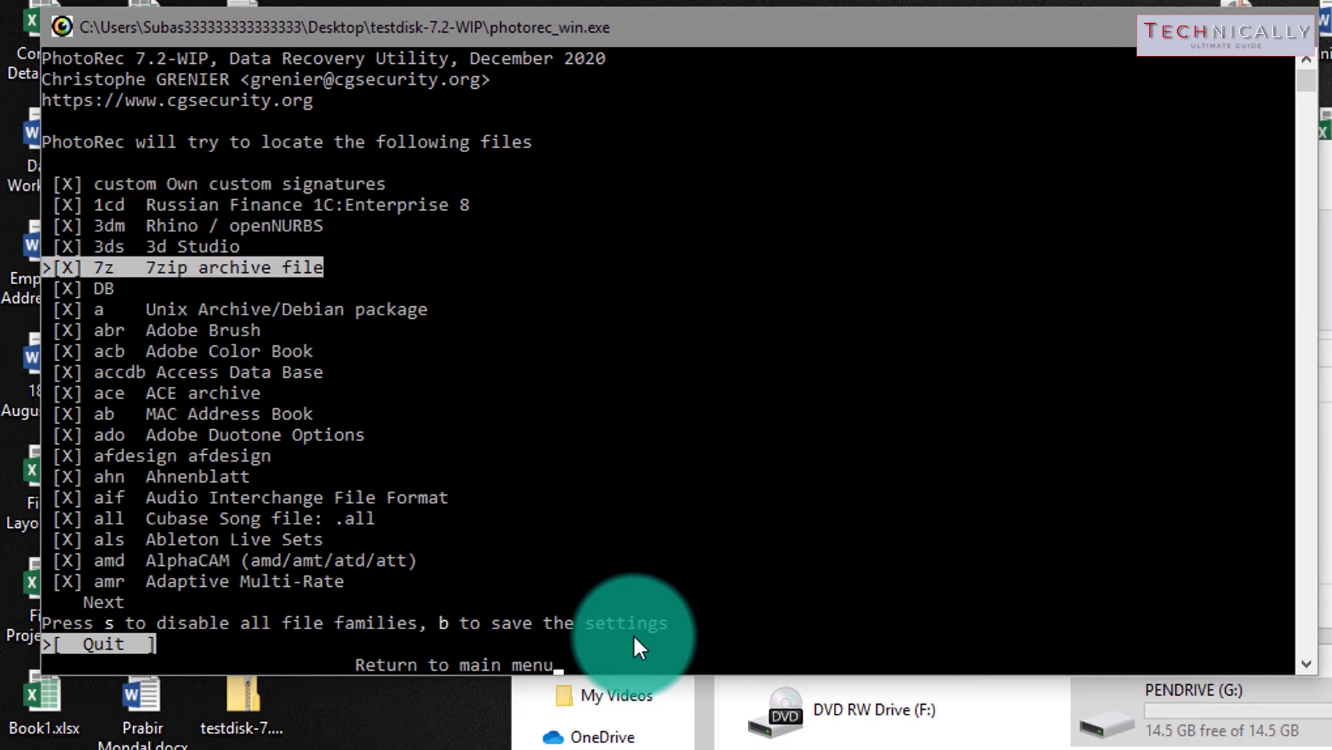
pyautogui.press('Return')
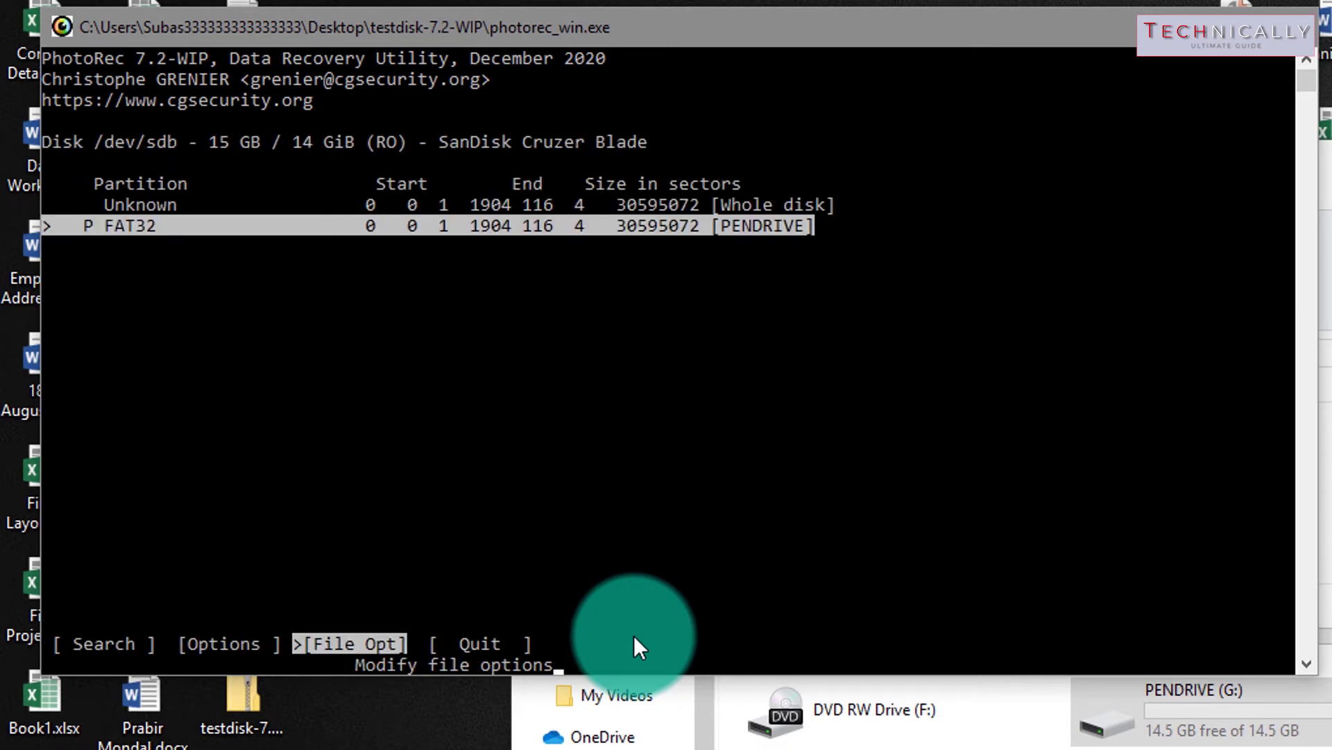
# Start the file recovery search on the FAT32 PENDRIVE partition
pyautogui.press('Left')
pyautogui.press('Left')
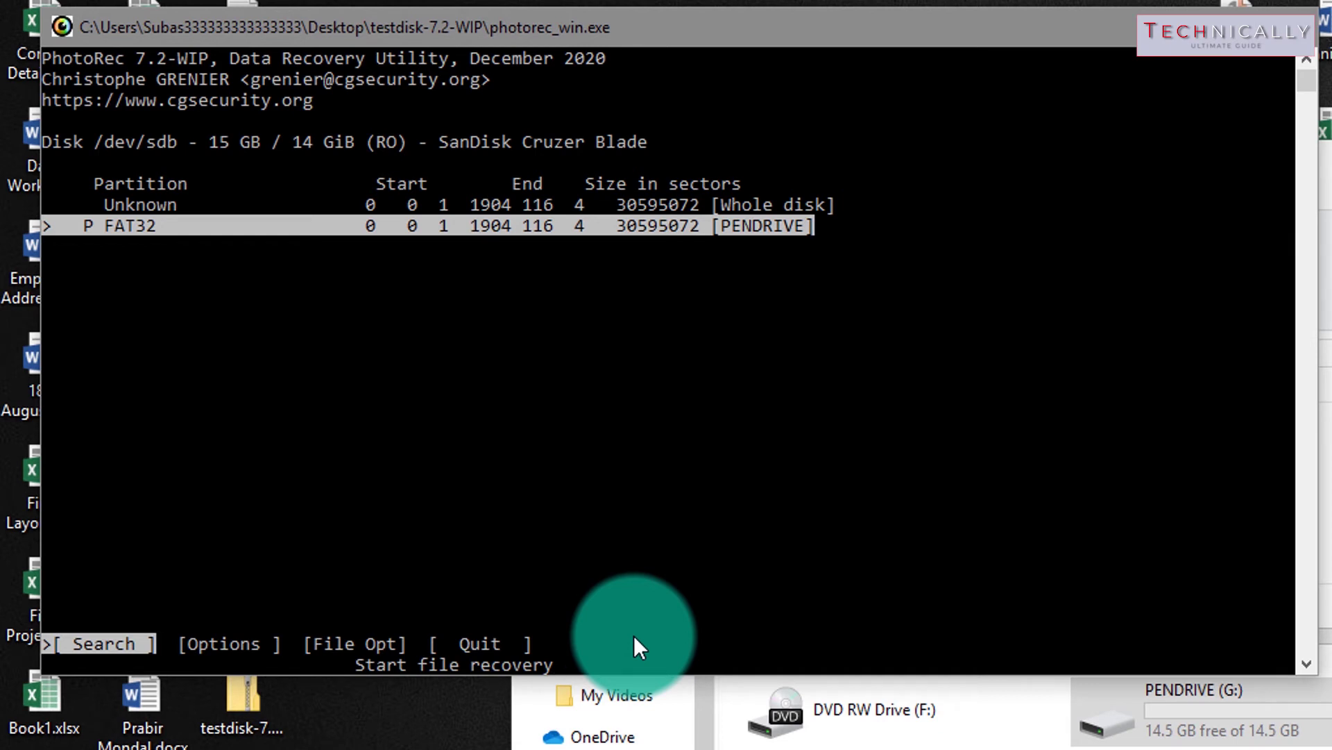
pyautogui.press('Right')
pyautogui.press('Right')
pyautogui.press('Right')
pyautogui.press('Left')
pyautogui.press('Left')
pyautogui.press('Left')
pyautogui.press('Return')
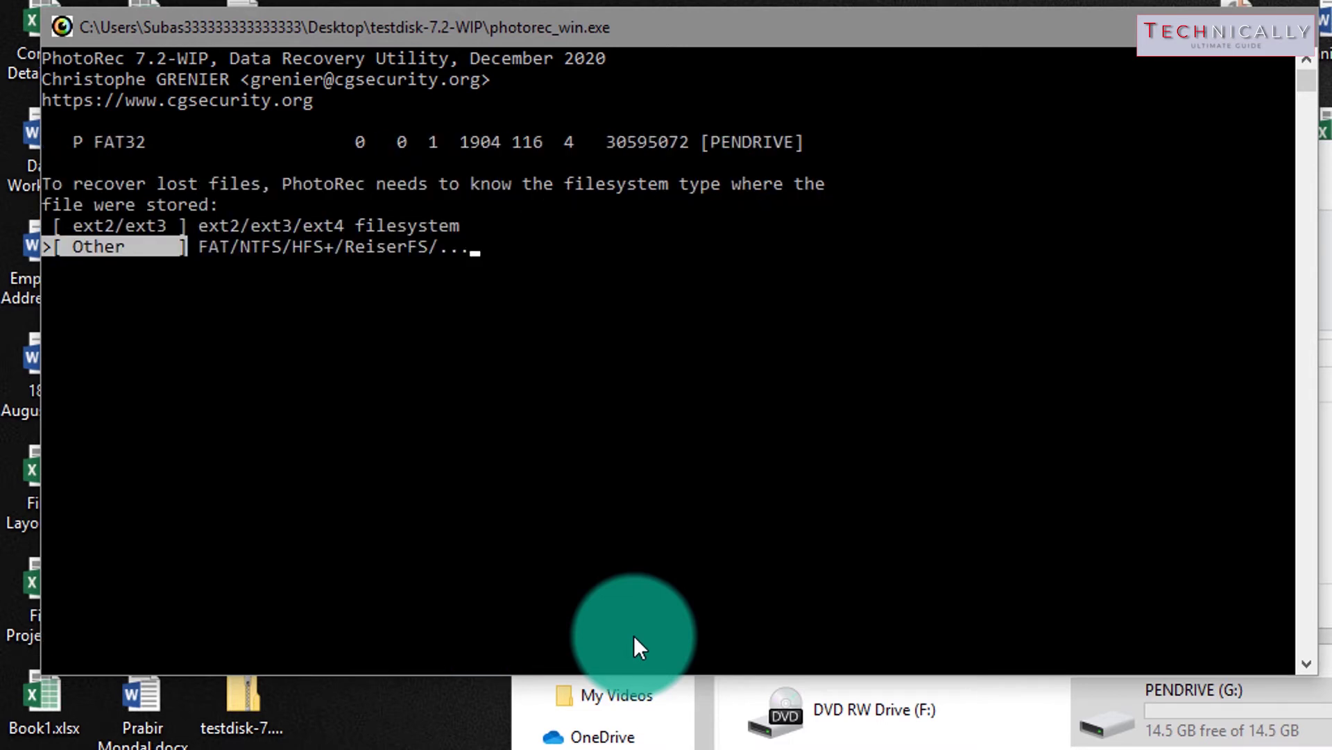
# Choose Other (FAT/NTFS/HFS+/ReiserFS) as the filesystem type where the lost files were stored
pyautogui.press('Up')
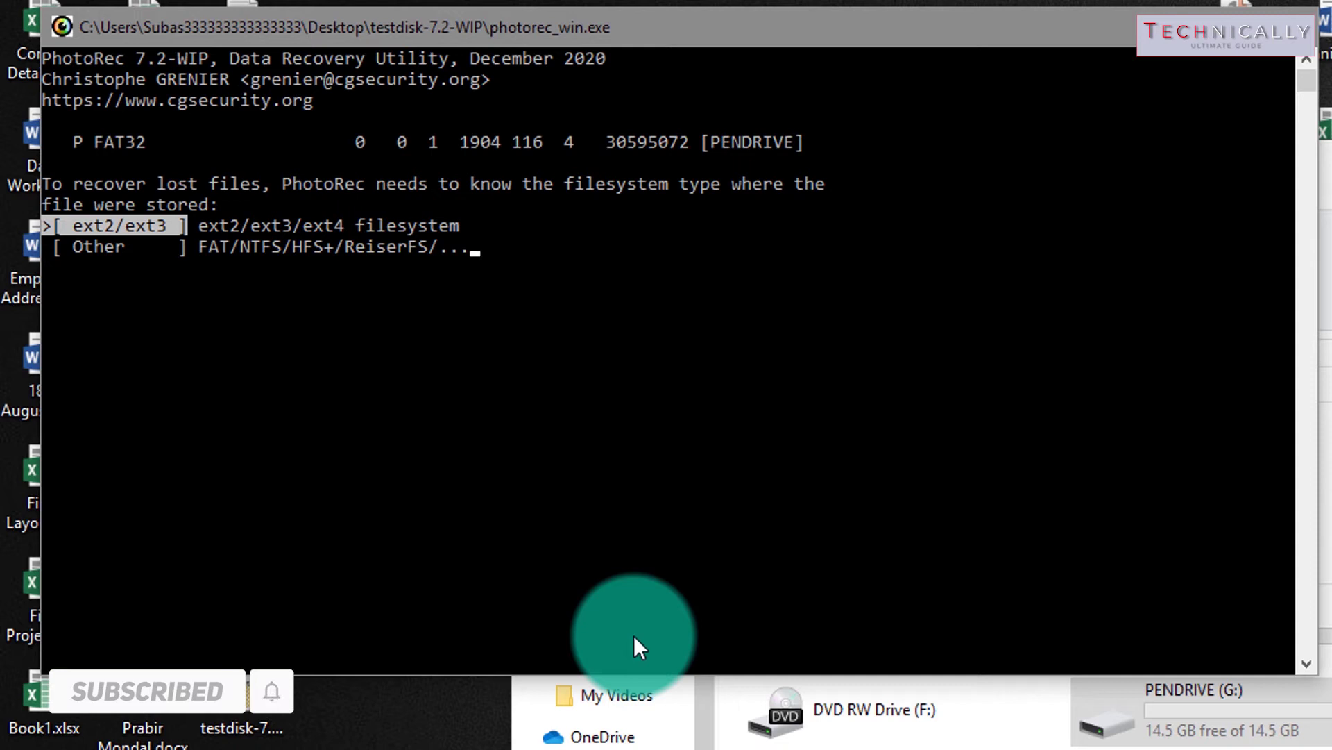
pyautogui.press('Down')
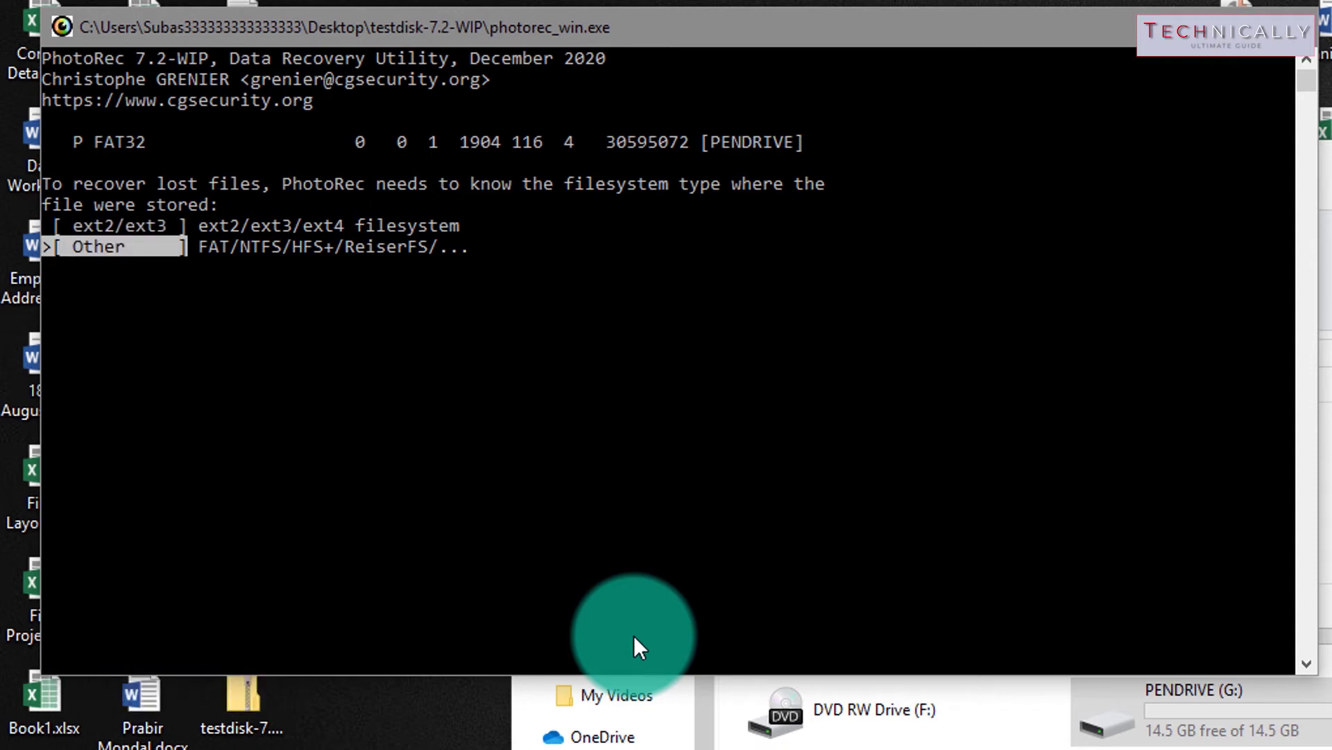
pyautogui.press('Up')
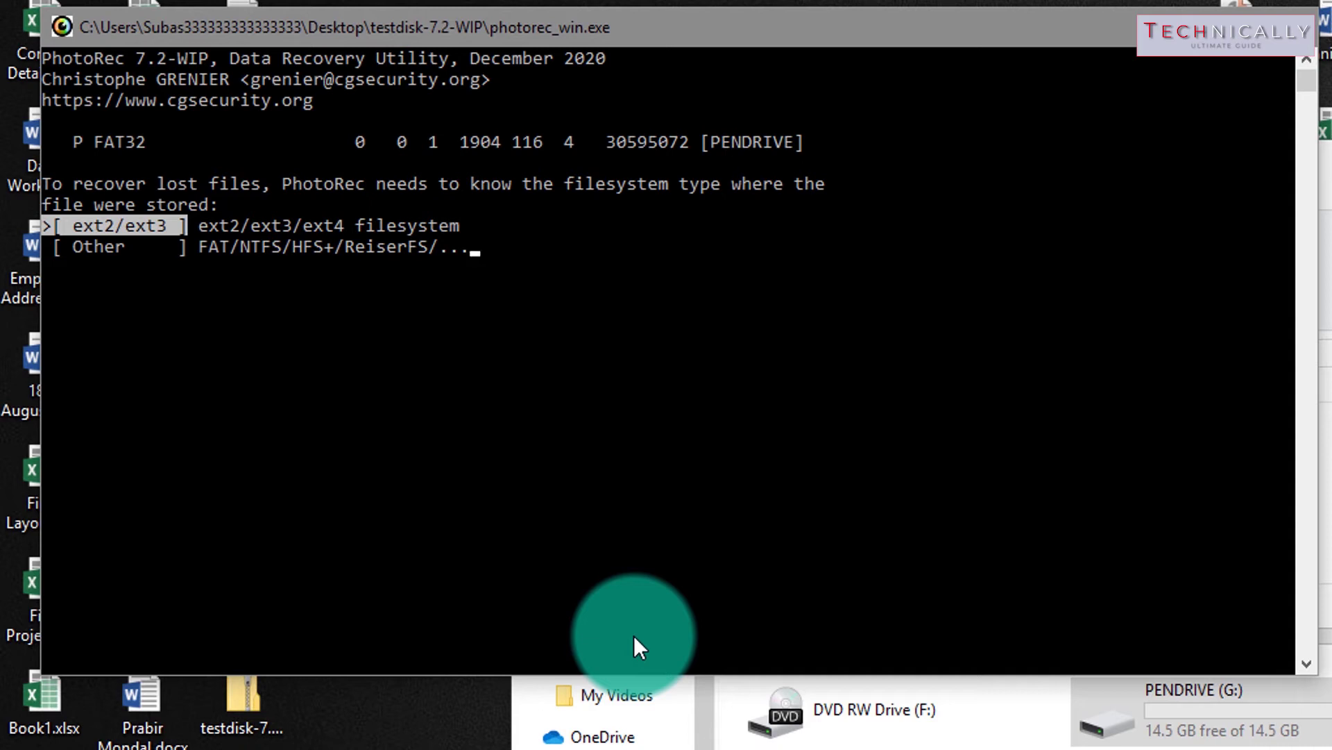
pyautogui.press('Down')
pyautogui.press('Up')
pyautogui.press('Down')
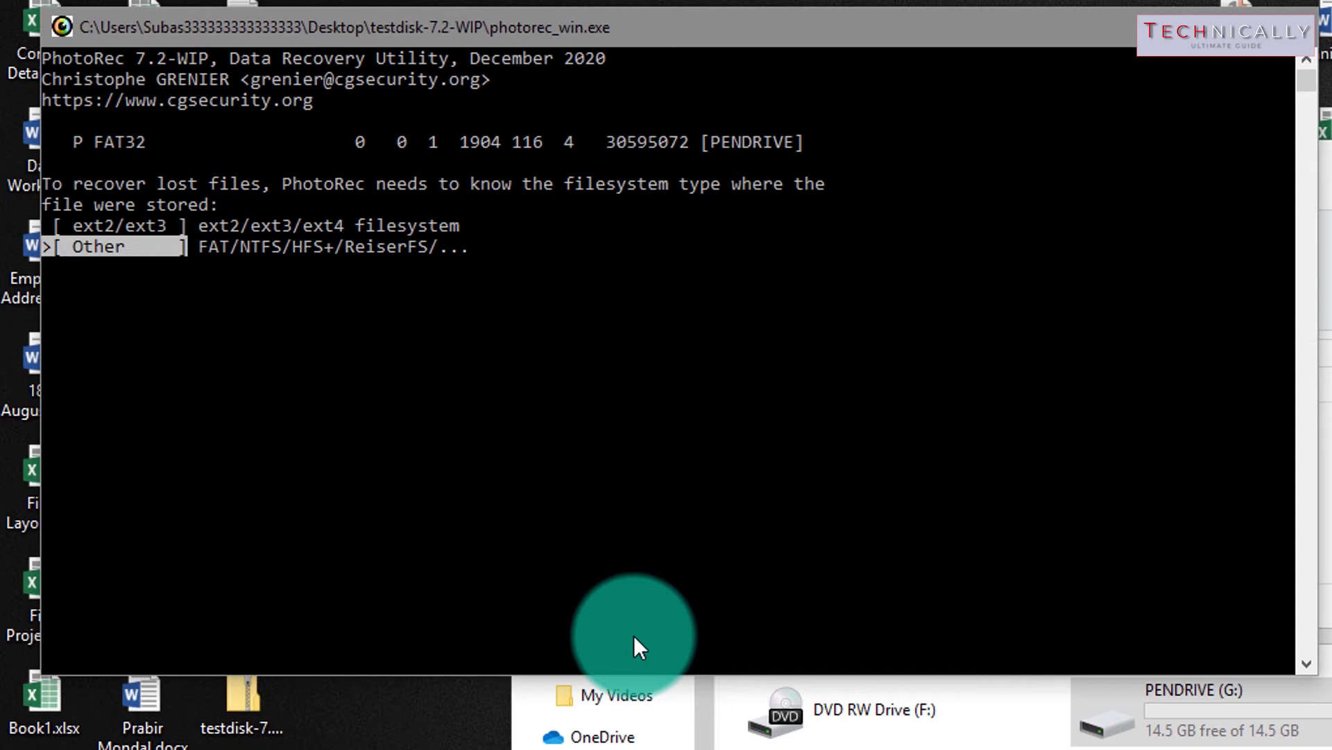
pyautogui.press('Return')
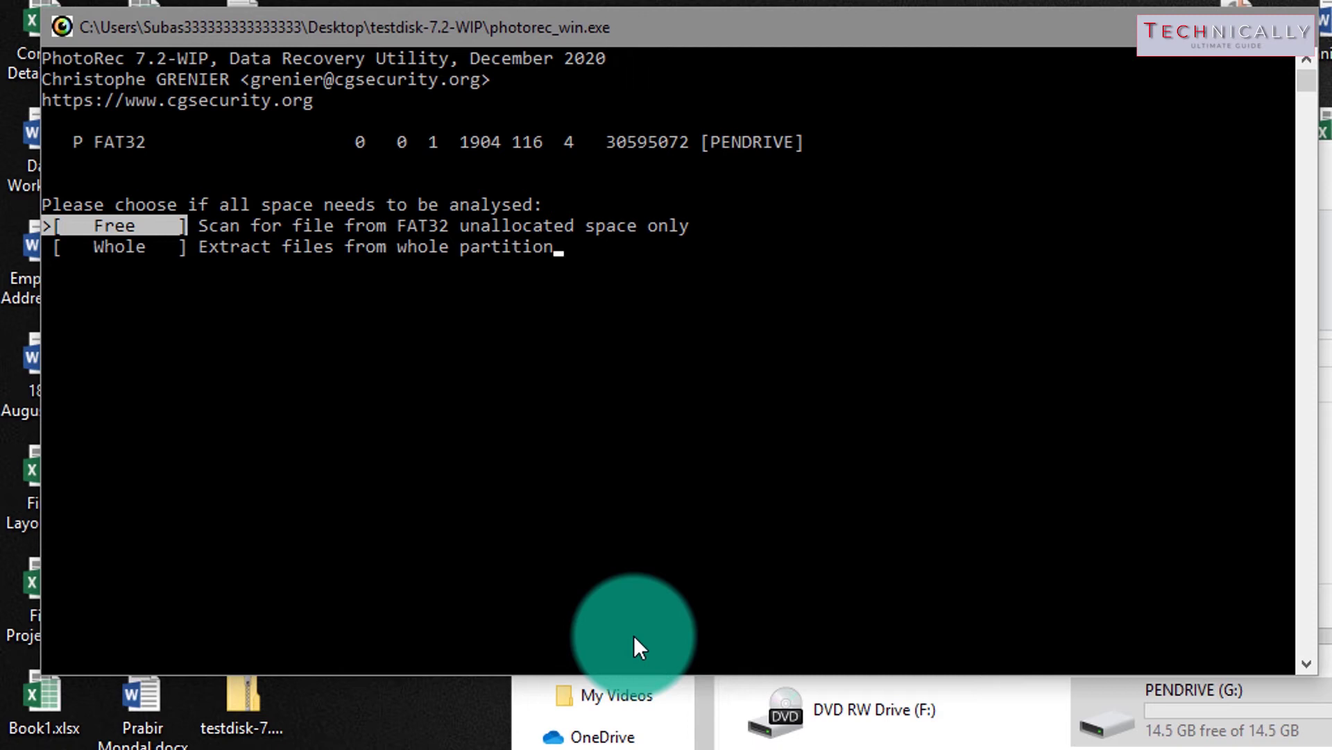
# Choose Whole so that files are extracted from the whole partition
pyautogui.press('Down')
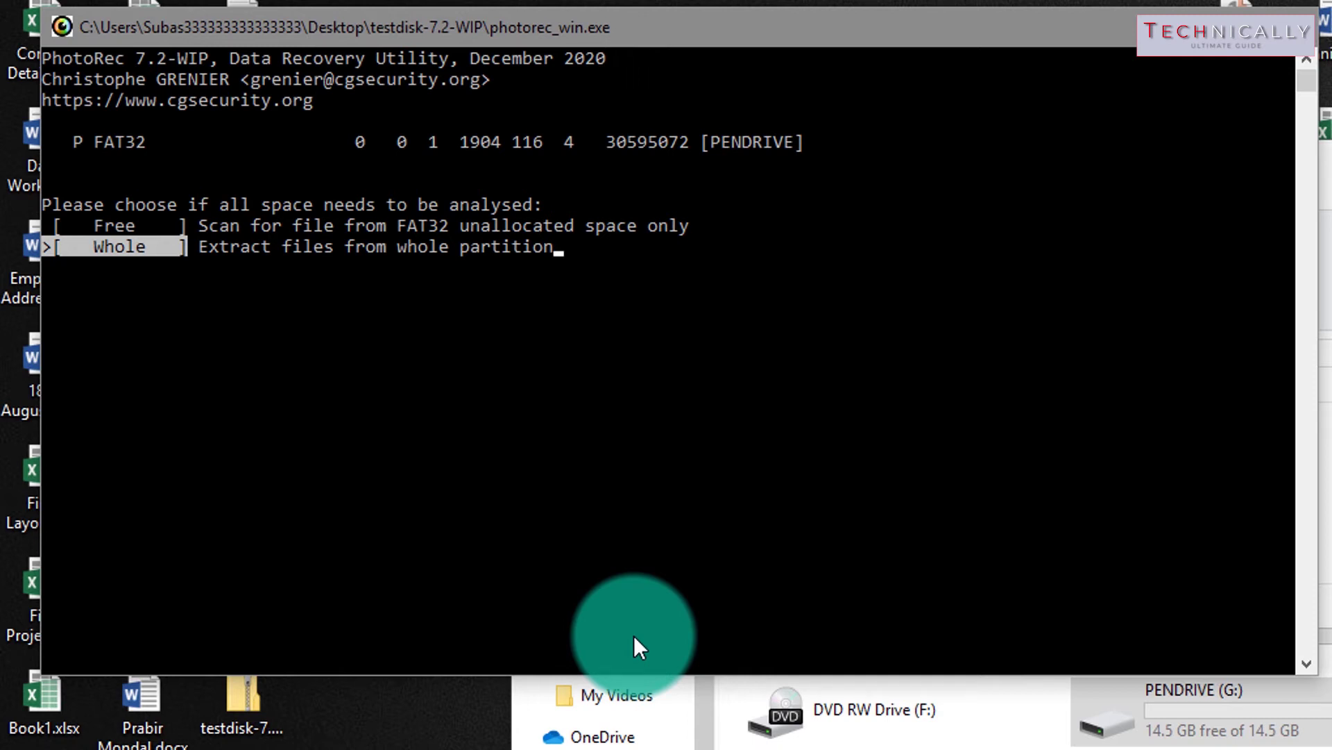
pyautogui.press('Up')
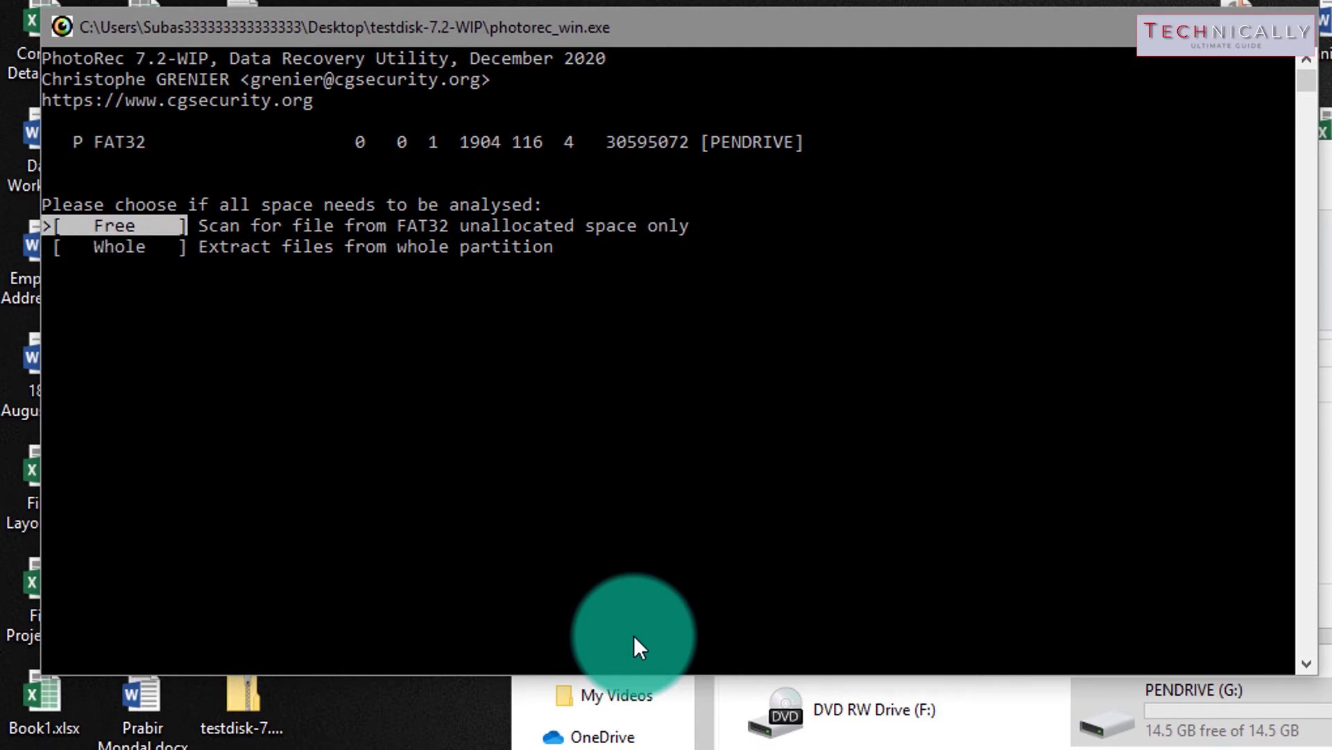
pyautogui.press('Down')
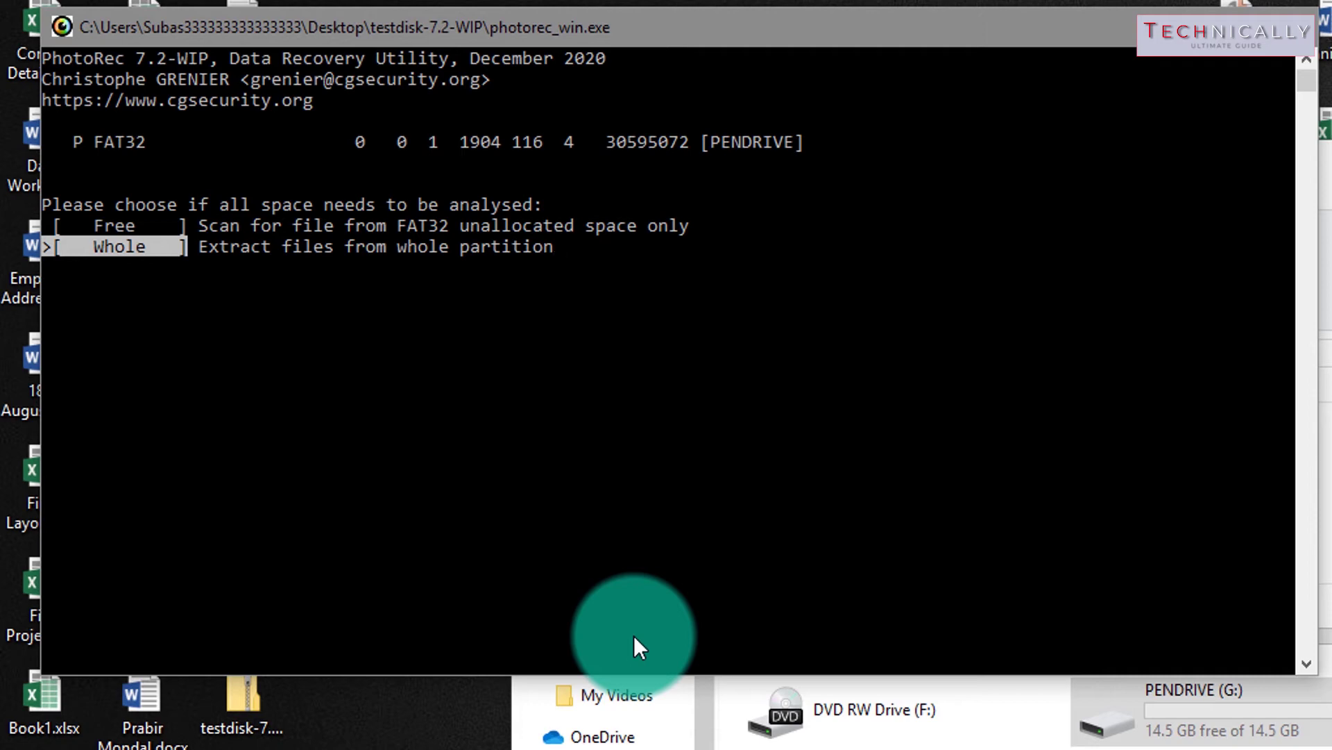
pyautogui.press('Return')
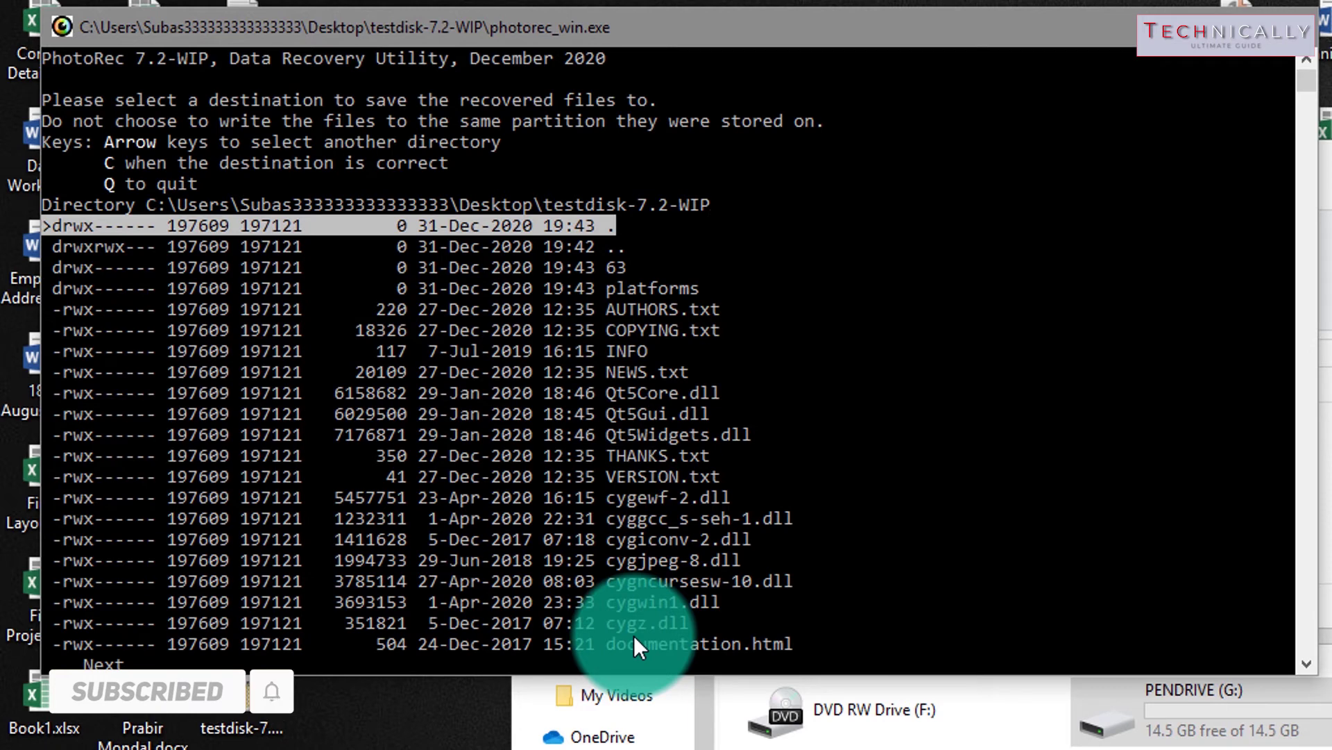
# Go up from the testdisk-7.2-WIP folder to the drive list, check the pen drive's letter in File Explorer, and open drive G
pyautogui.press('Left')
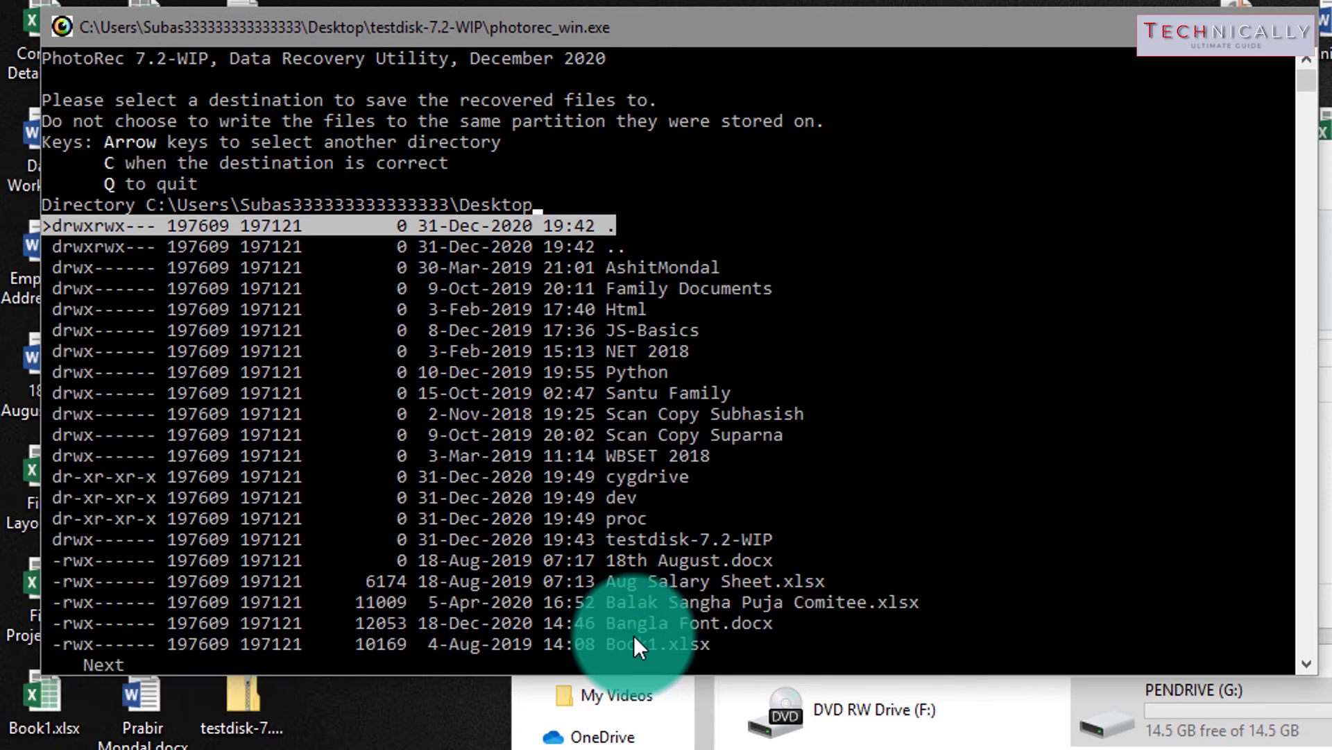
pyautogui.press('Left')
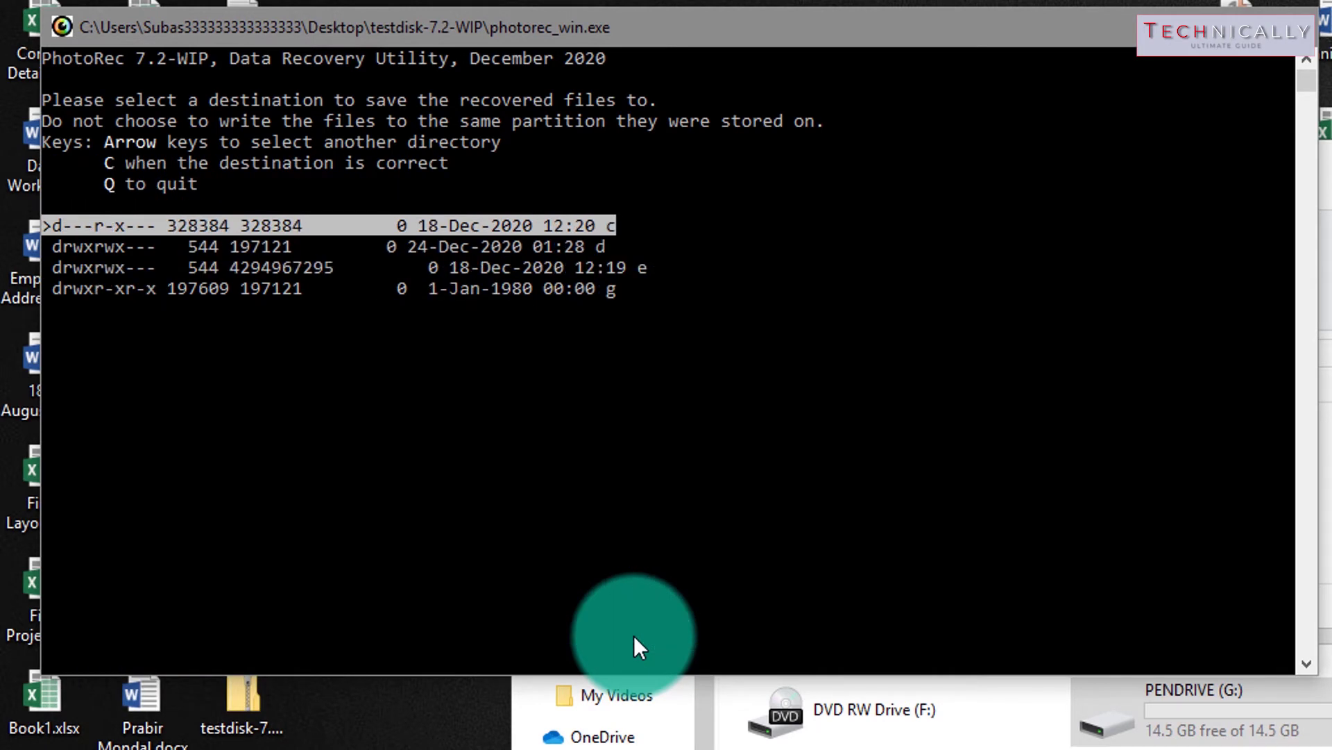
pyautogui.press('Down')
pyautogui.press('Down')
pyautogui.press('Down')
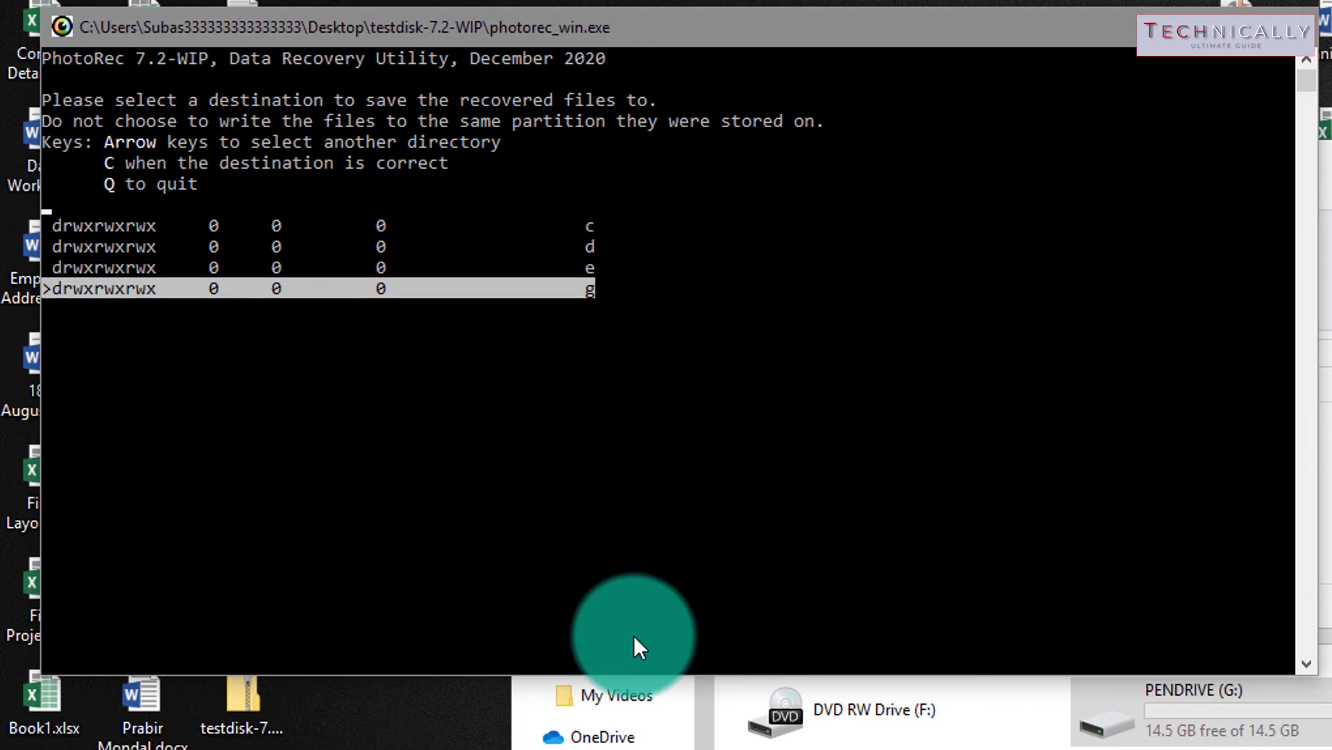
pyautogui.click(1194, 701)
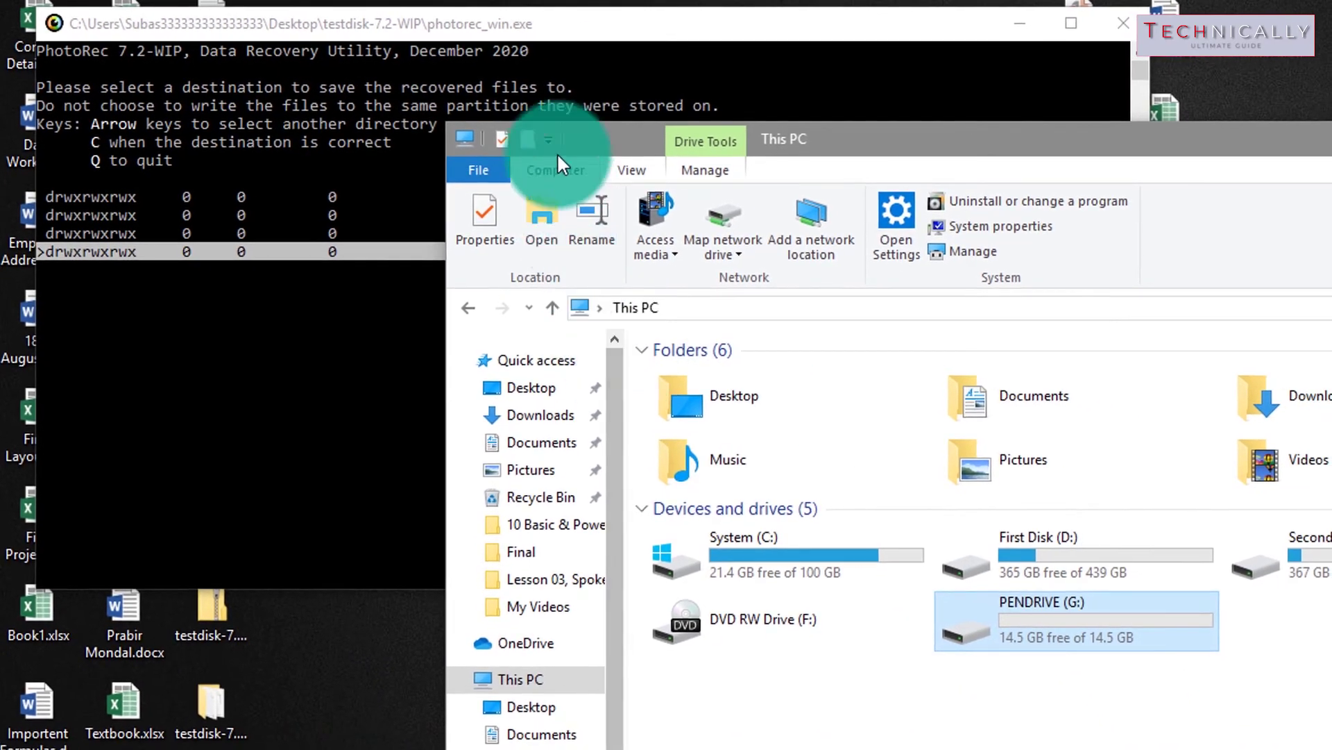
pyautogui.click(536, 21)
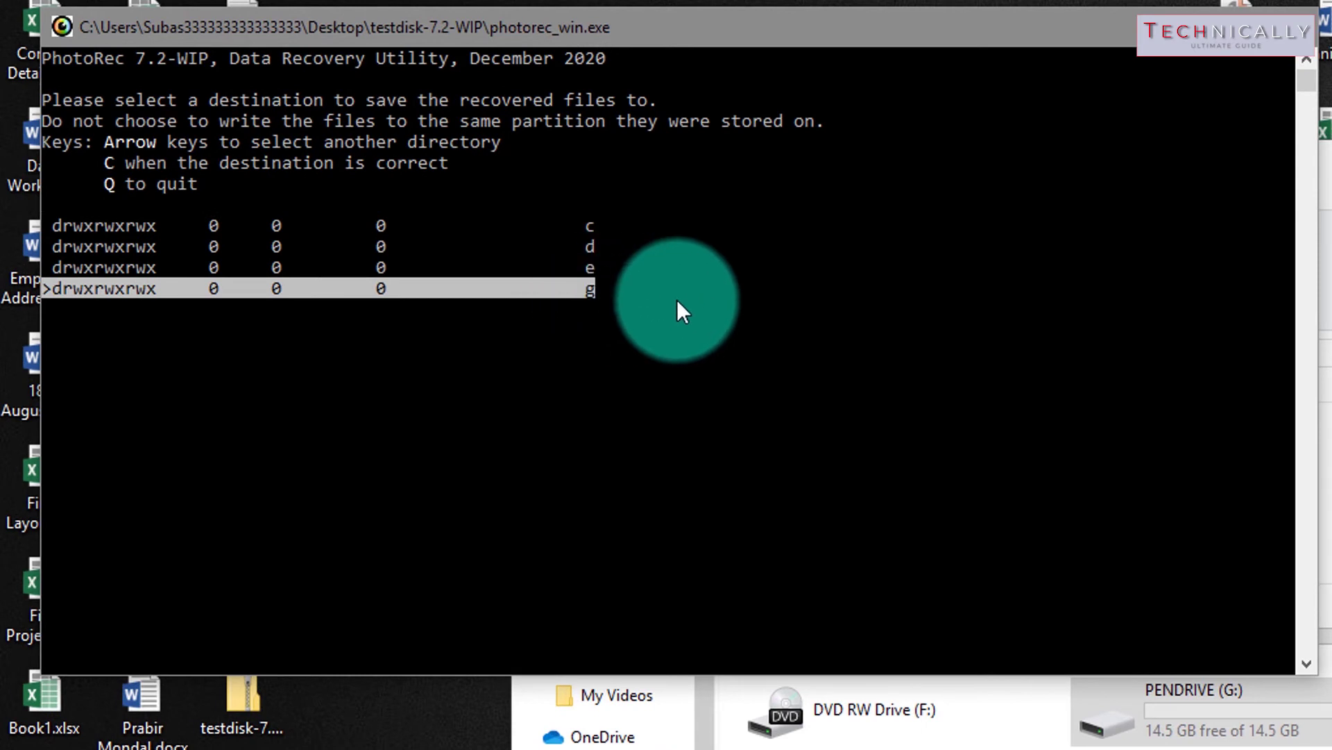
pyautogui.press('Return')
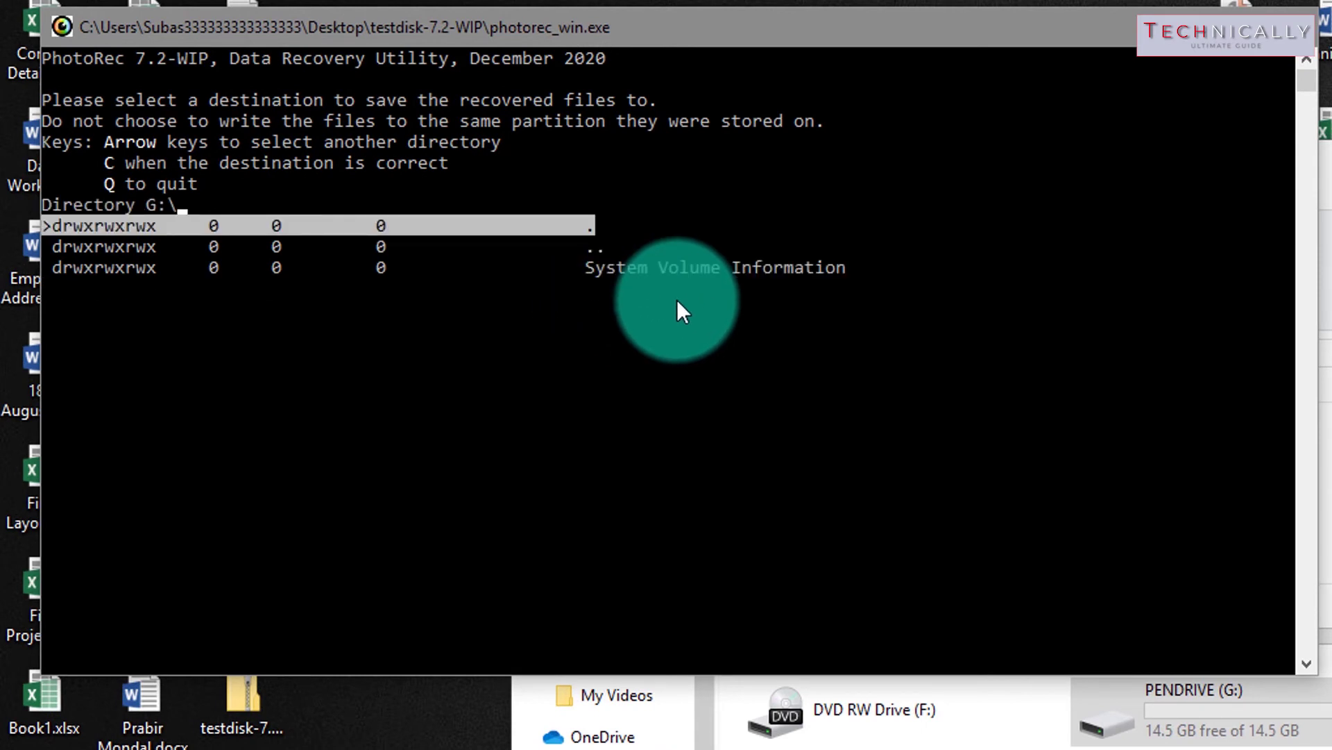
# Confirm the root of G:\ as the destination for the recovered files and start the recovery
pyautogui.press('Down')
pyautogui.press('Up')
pyautogui.press('c')
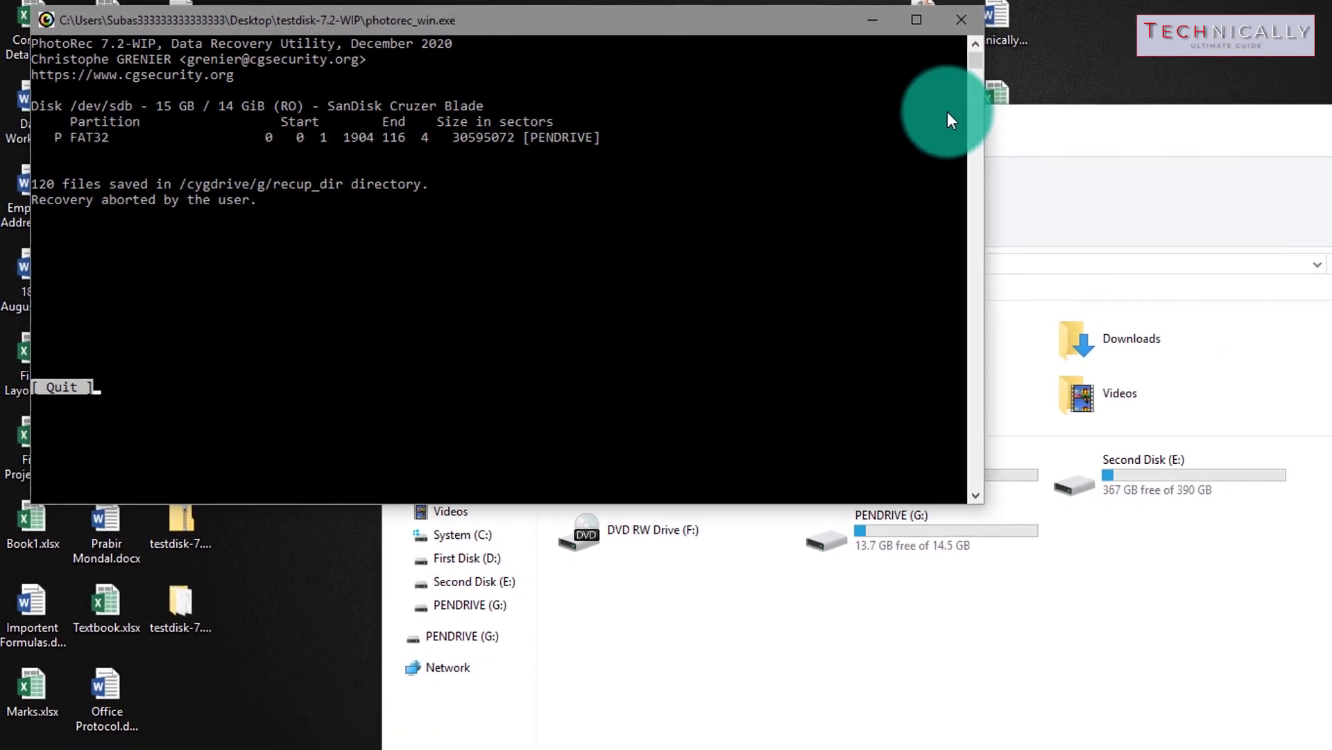
# Close PhotoRec, open the recup_dir.1 folder on the pen drive G: in File Explorer, and look through the recovered files
pyautogui.click(961, 20)
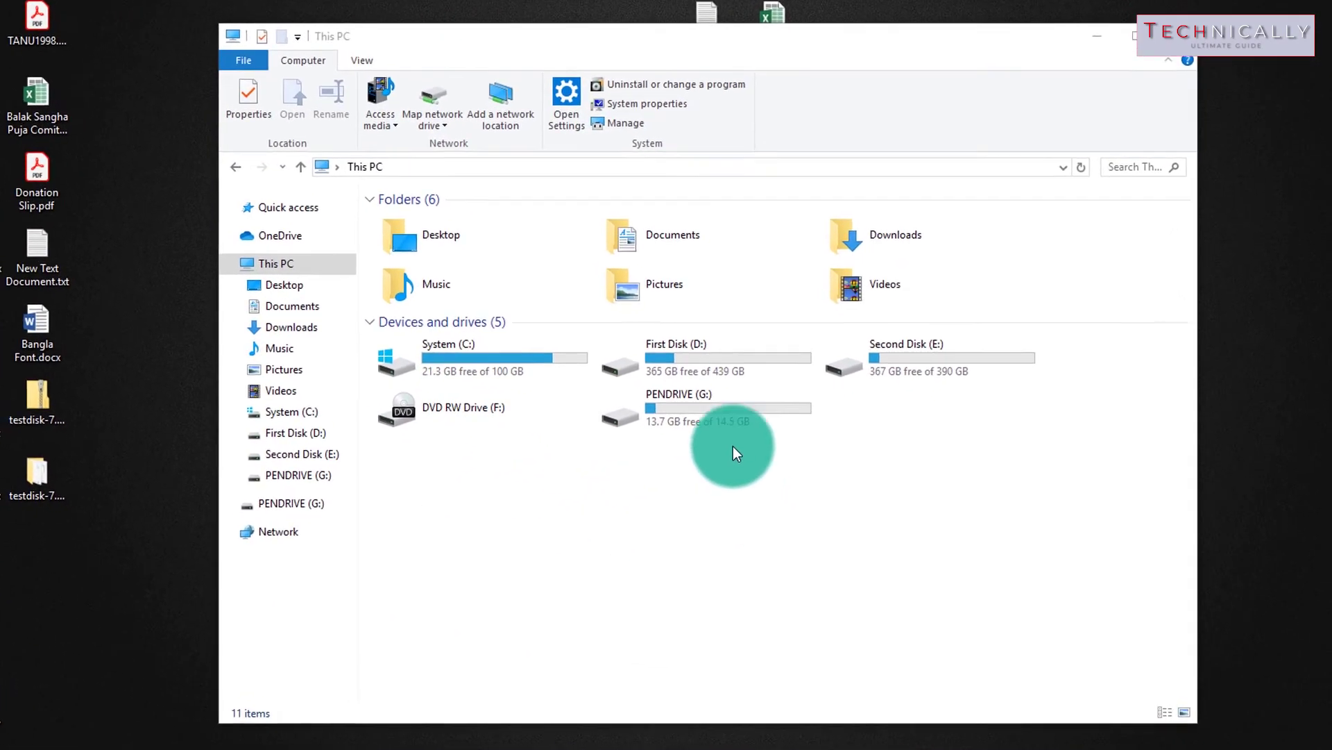
pyautogui.doubleClick(701, 409)
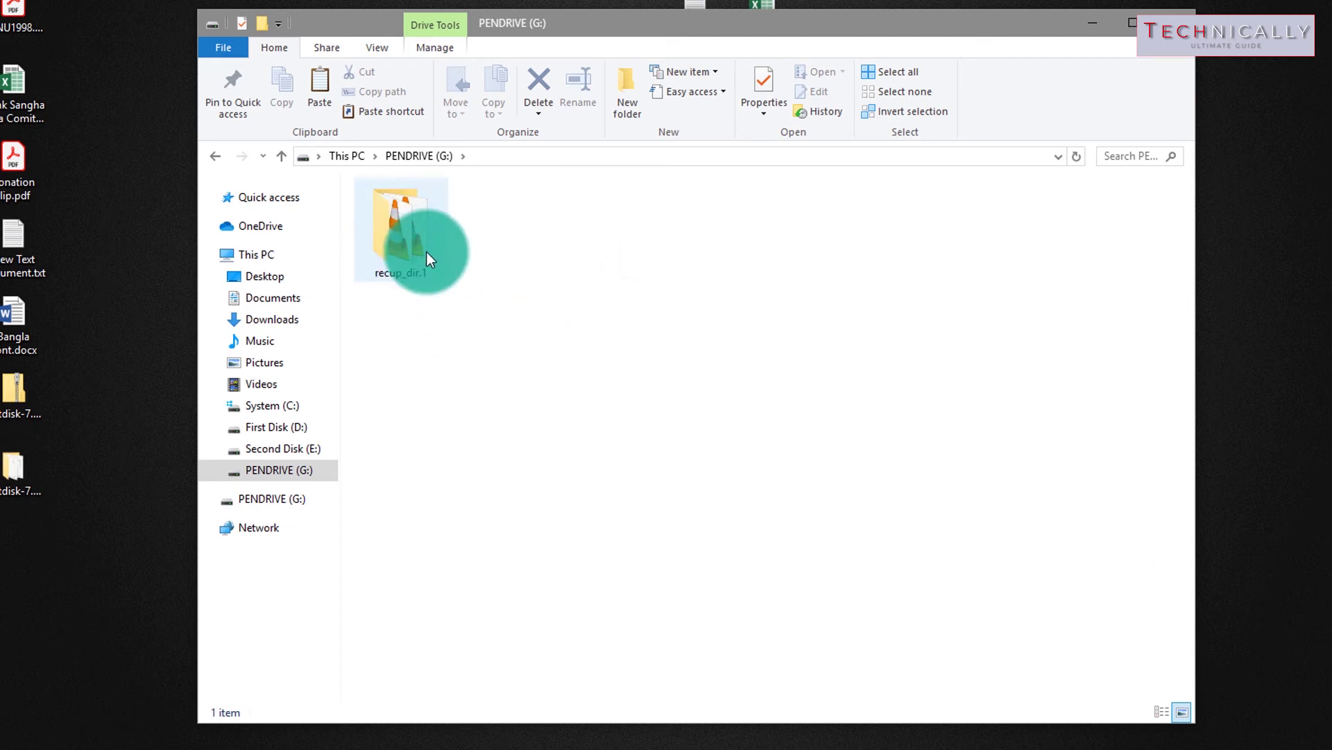
pyautogui.doubleClick(406, 212)
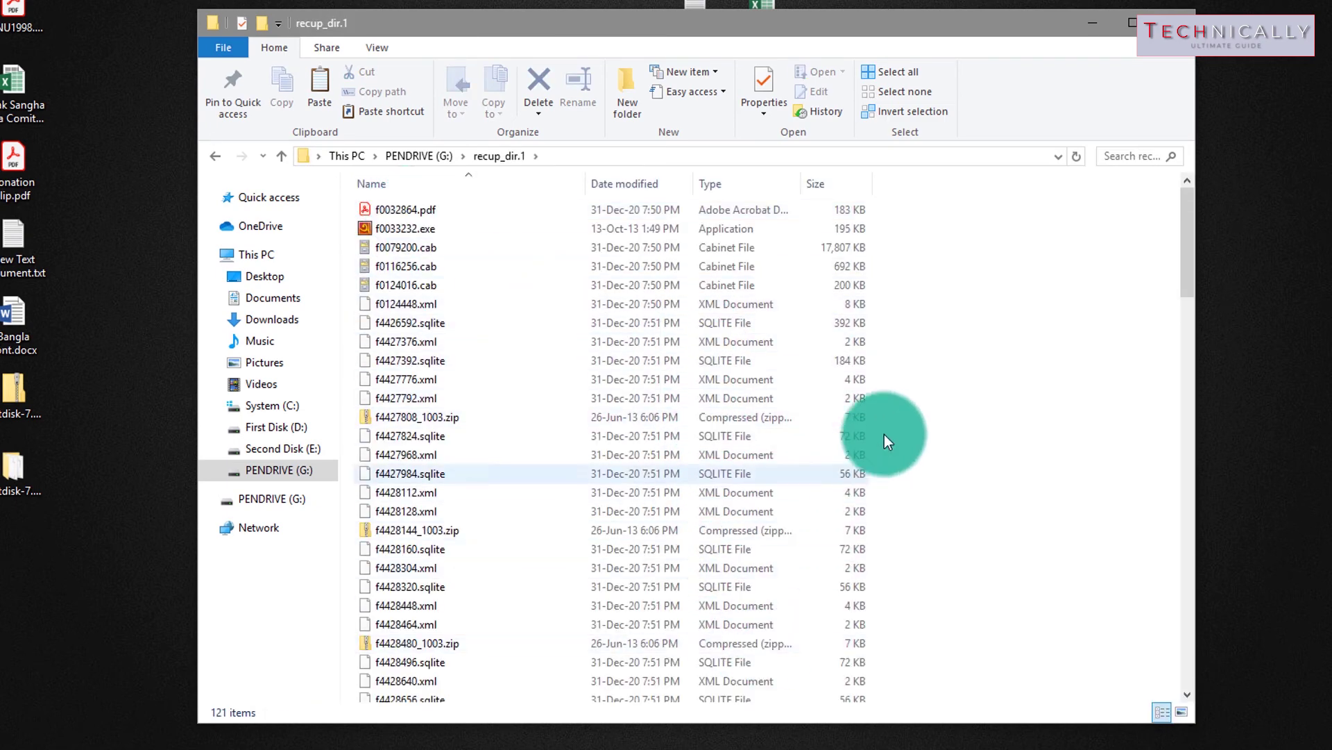
pyautogui.moveTo(1188, 238); pyautogui.dragTo(1163, 668)
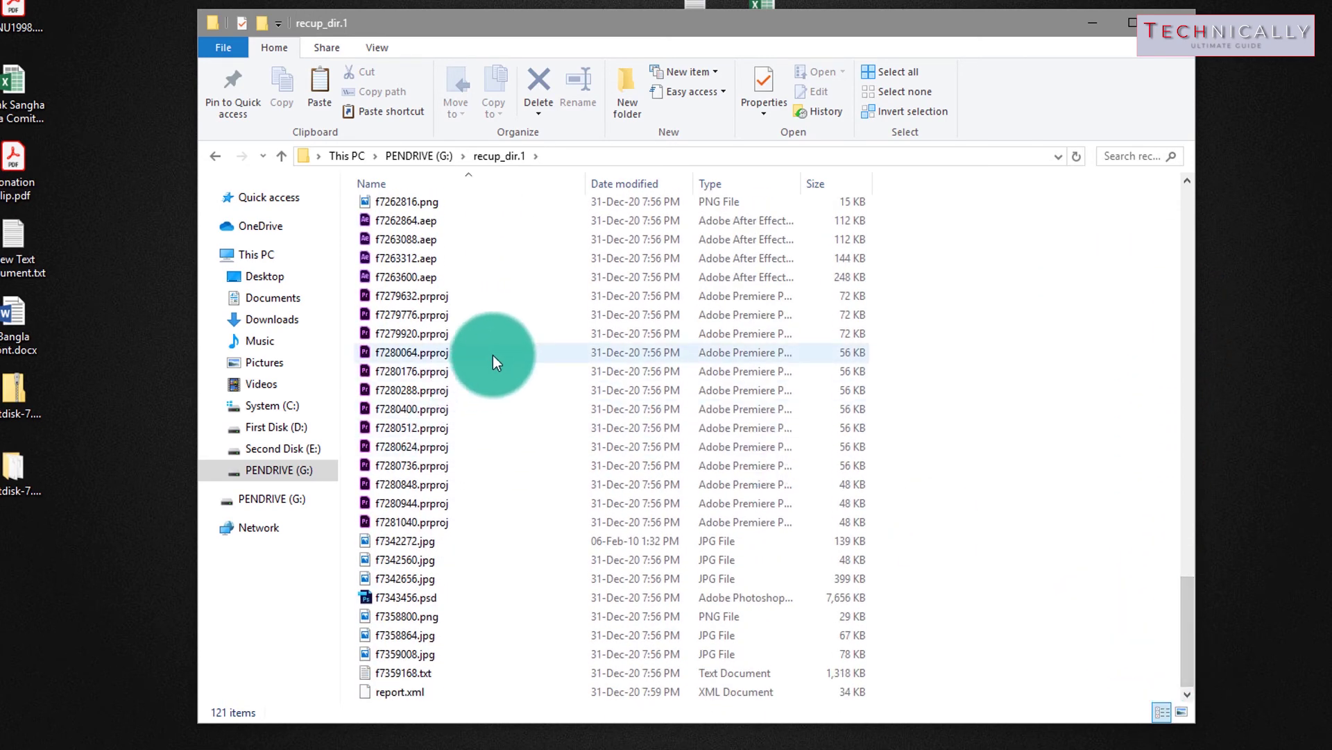
pyautogui.moveTo(1187, 611); pyautogui.dragTo(1188, 202)
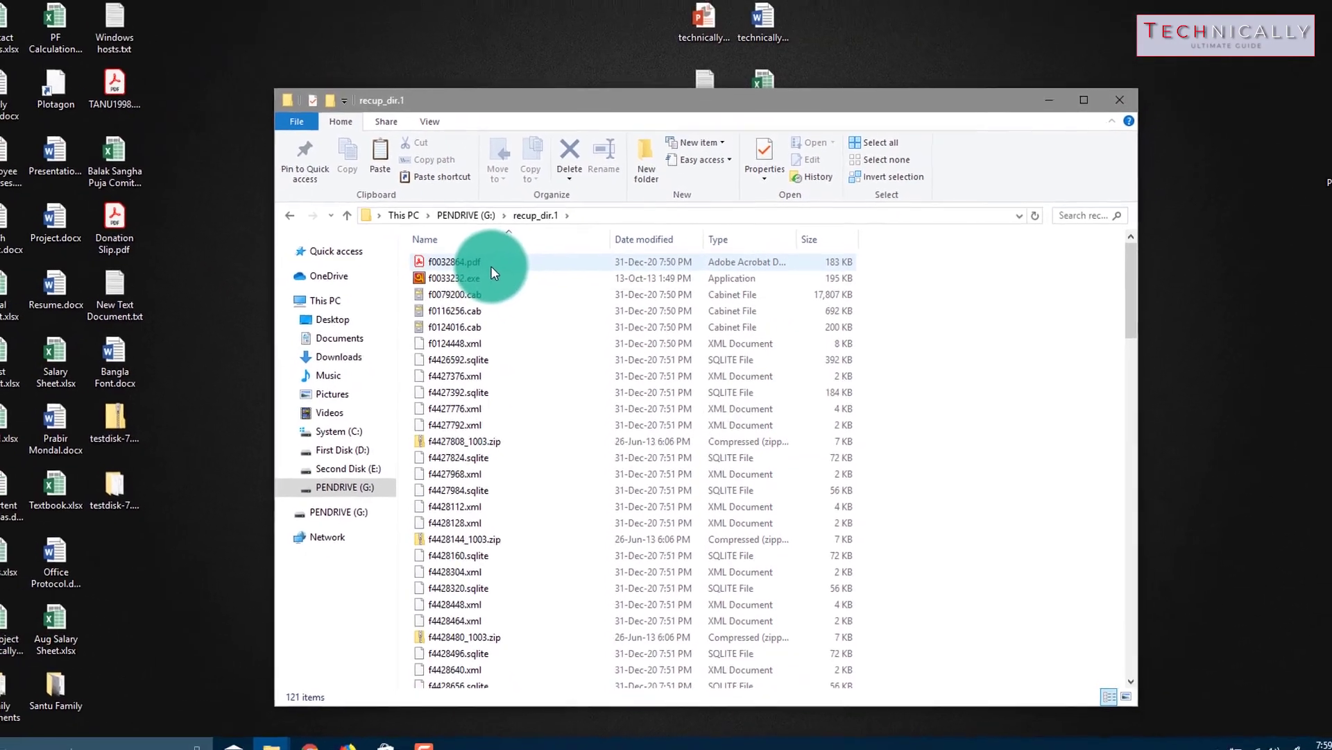
# Open the recovered f0032864.pdf to check that its content is readable, and close Acrobat Reader
pyautogui.click(474, 246)
pyautogui.doubleClick(520, 301)
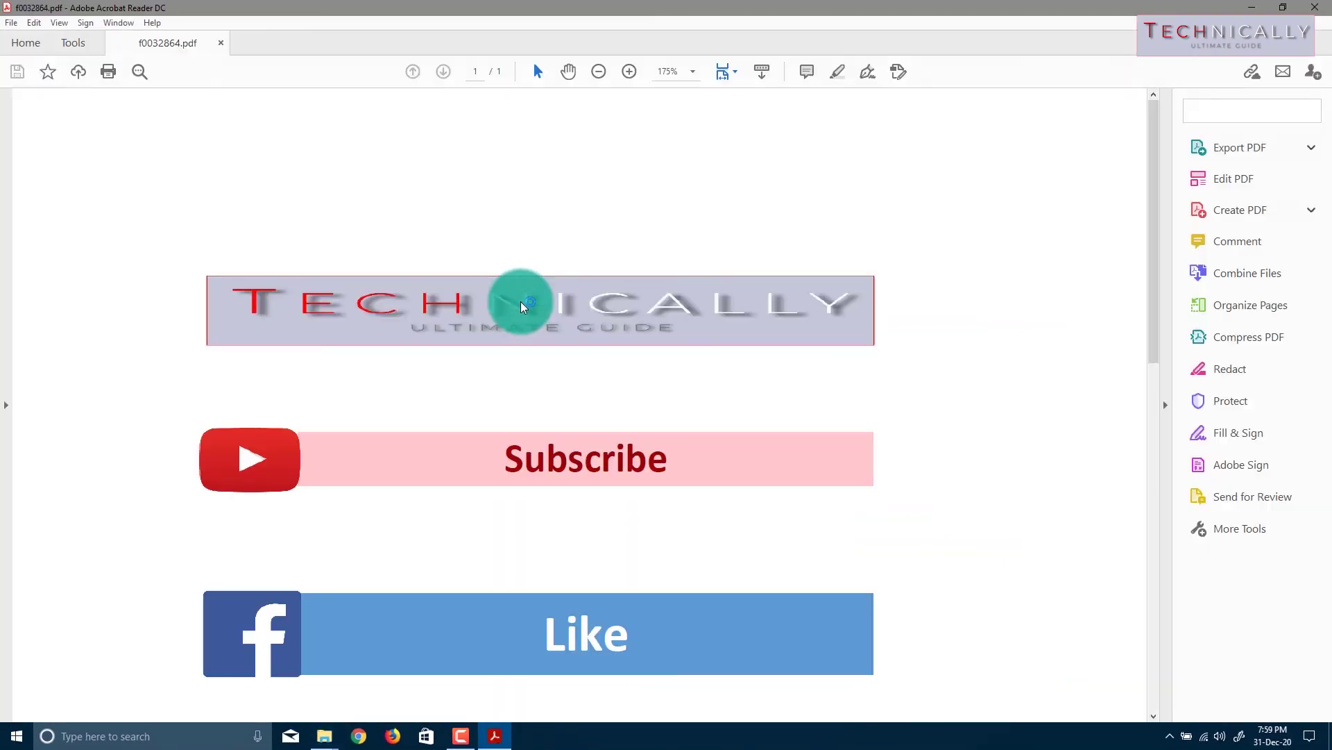
pyautogui.moveTo(1151, 198); pyautogui.dragTo(1302, 5)
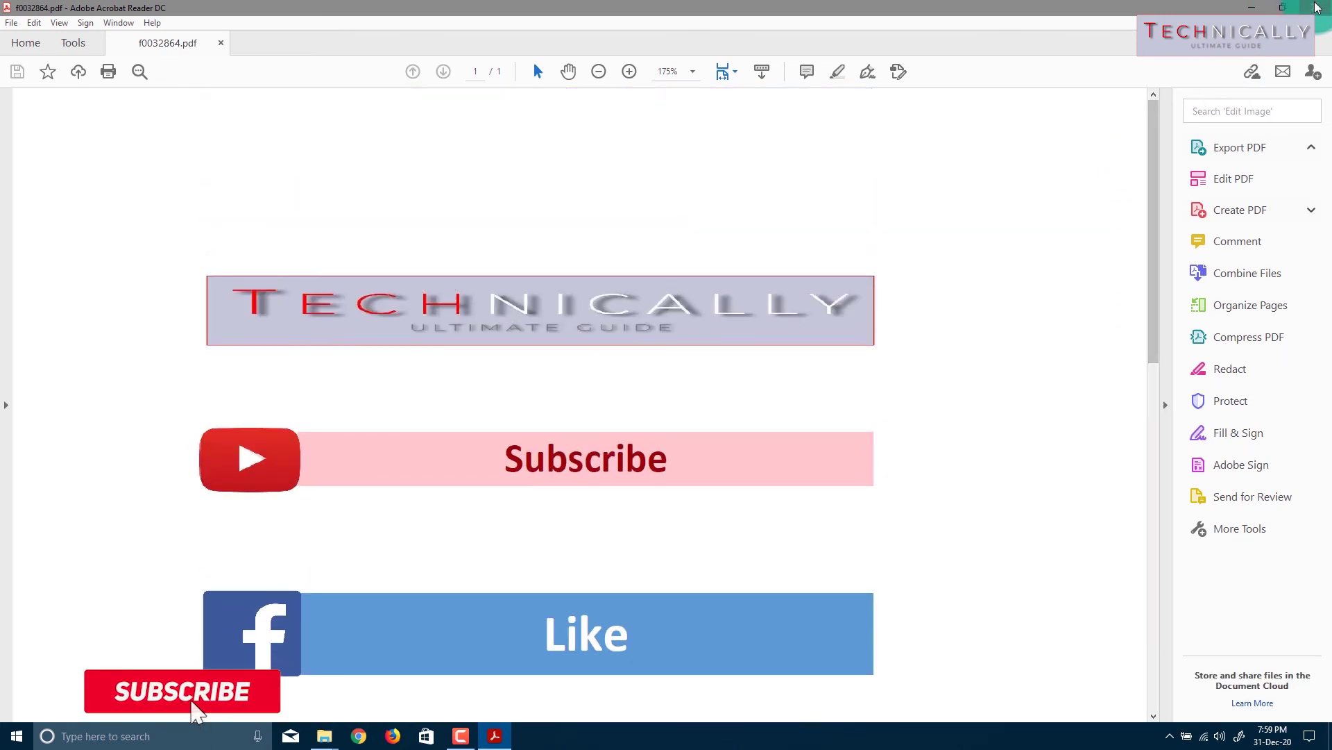
pyautogui.click(1303, 6)
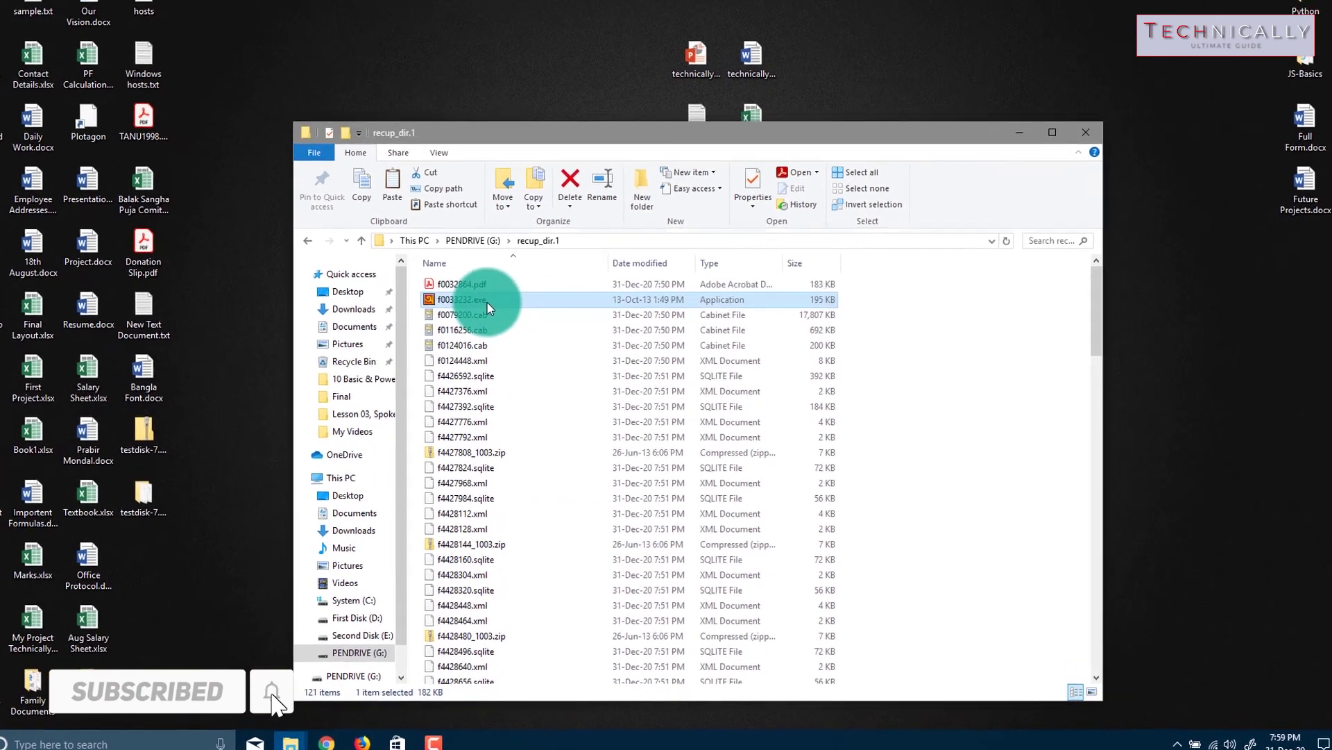
# Open the recovered workbook f5275648.xlsx in Excel, dismiss the Office update notice, check the sheet's contents, and close Excel
pyautogui.click(494, 309)
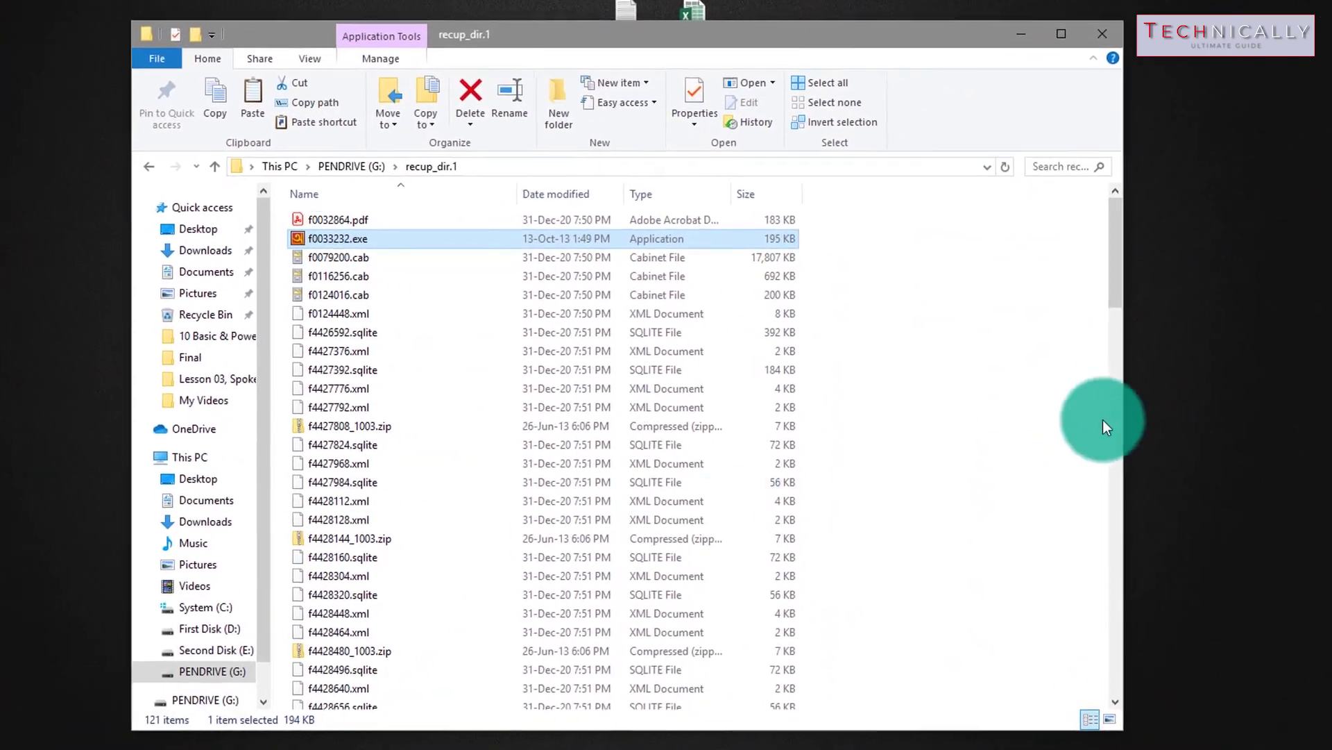
pyautogui.moveTo(1117, 289); pyautogui.dragTo(1094, 541)
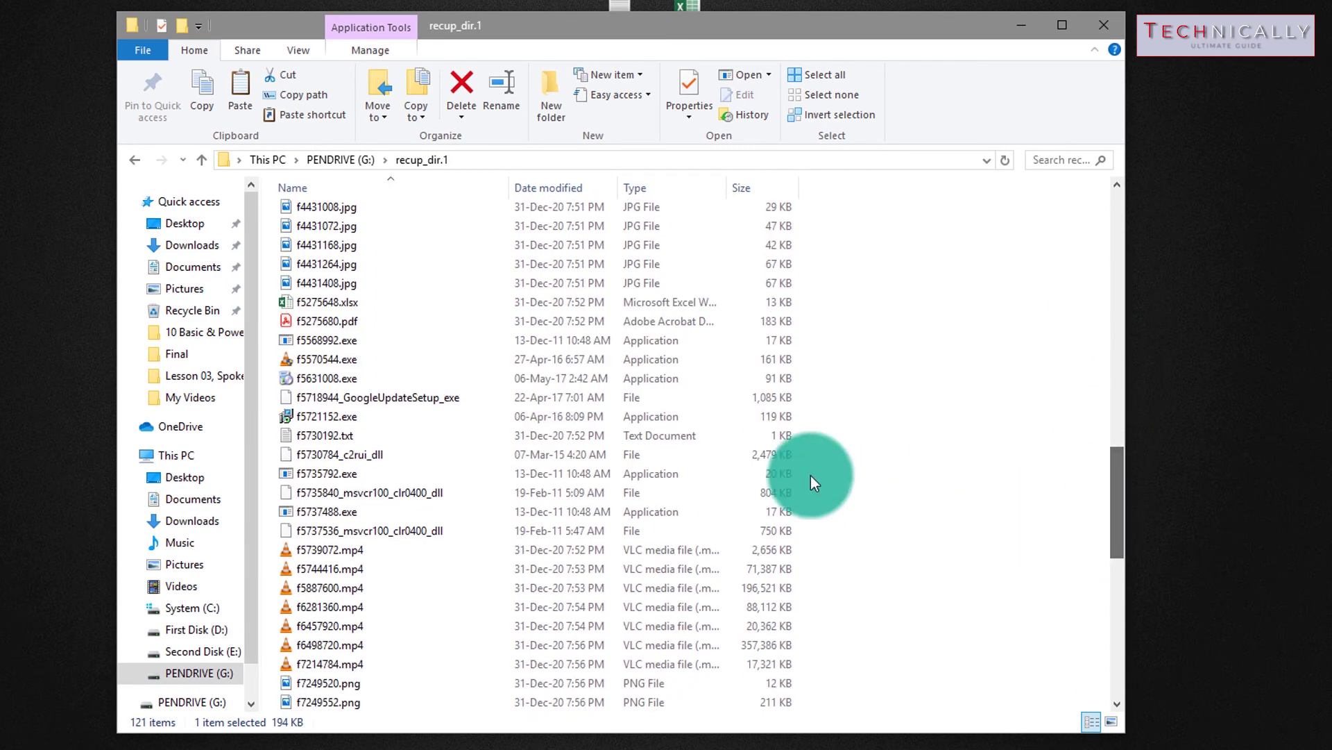
pyautogui.doubleClick(332, 302)
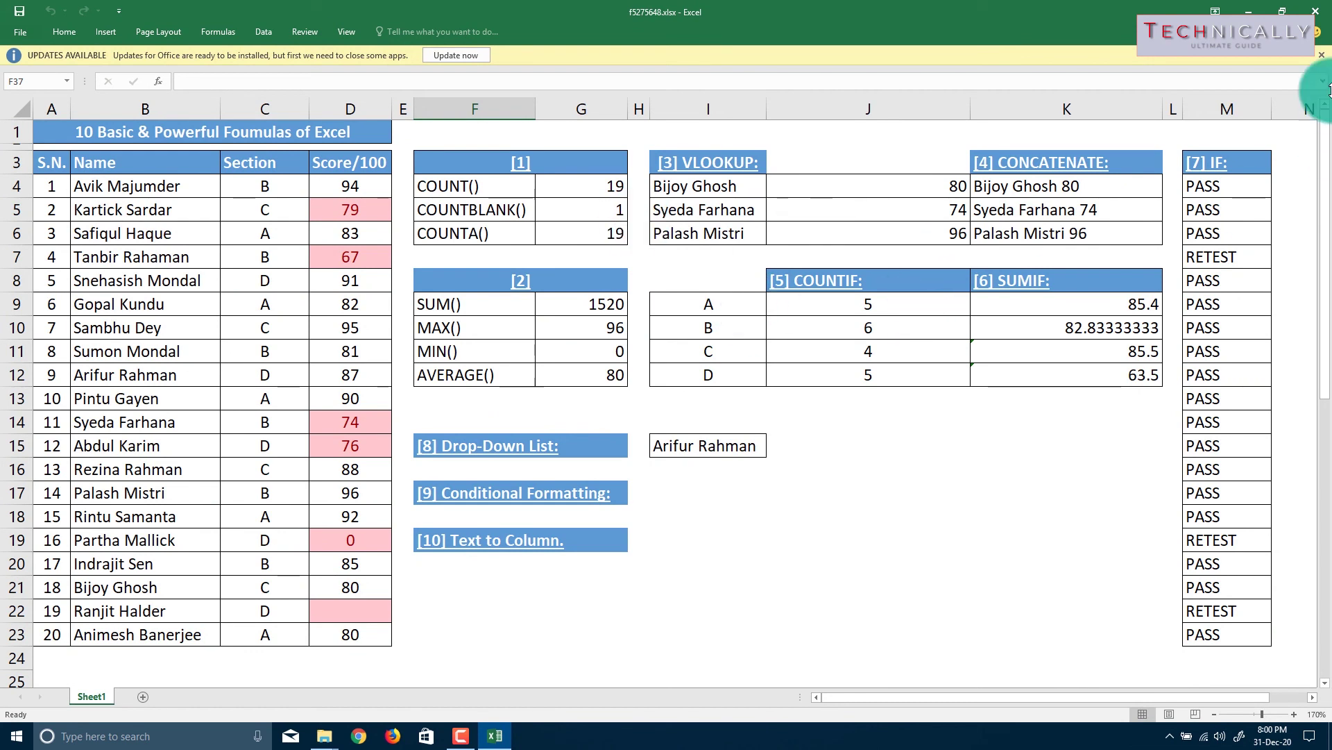
pyautogui.click(1321, 55)
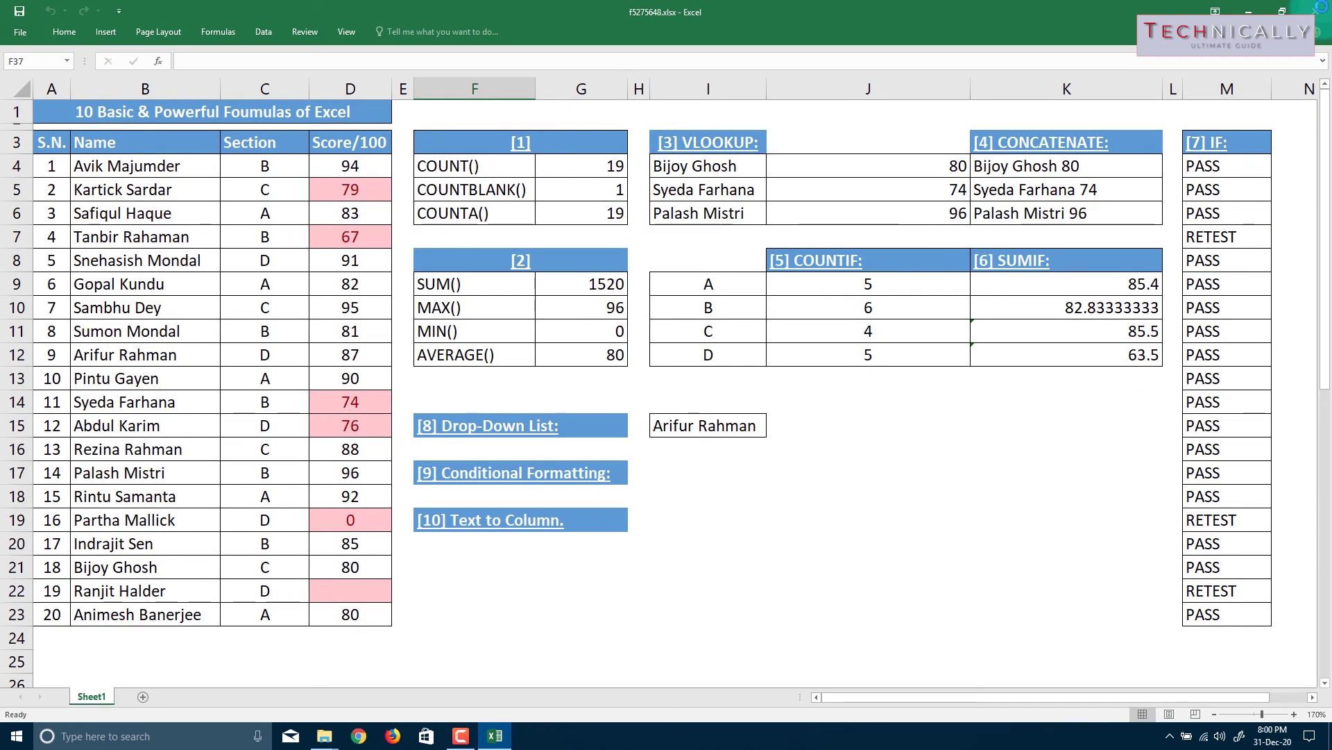
pyautogui.click(1324, 13)
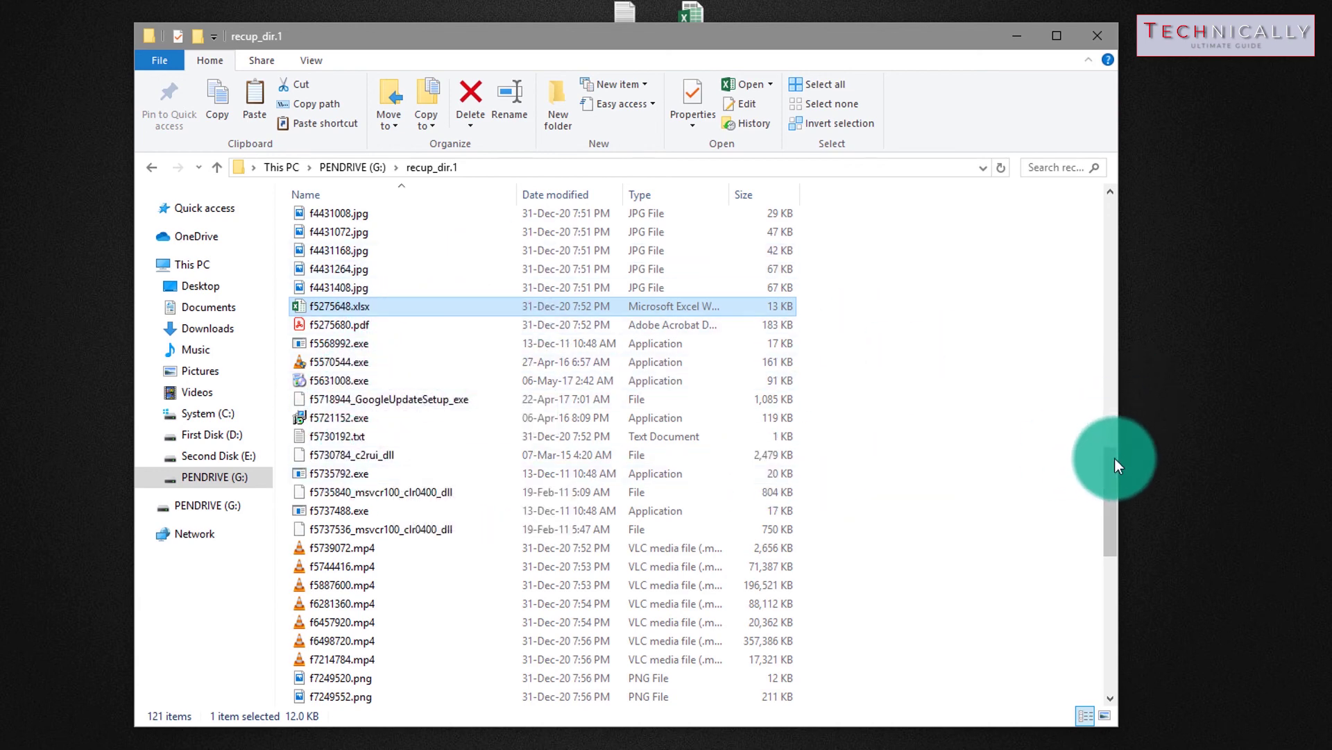
# Review the remaining recovered files through the end of the recup_dir.1 list, and close the folder window
pyautogui.moveTo(1109, 477); pyautogui.dragTo(1110, 650)
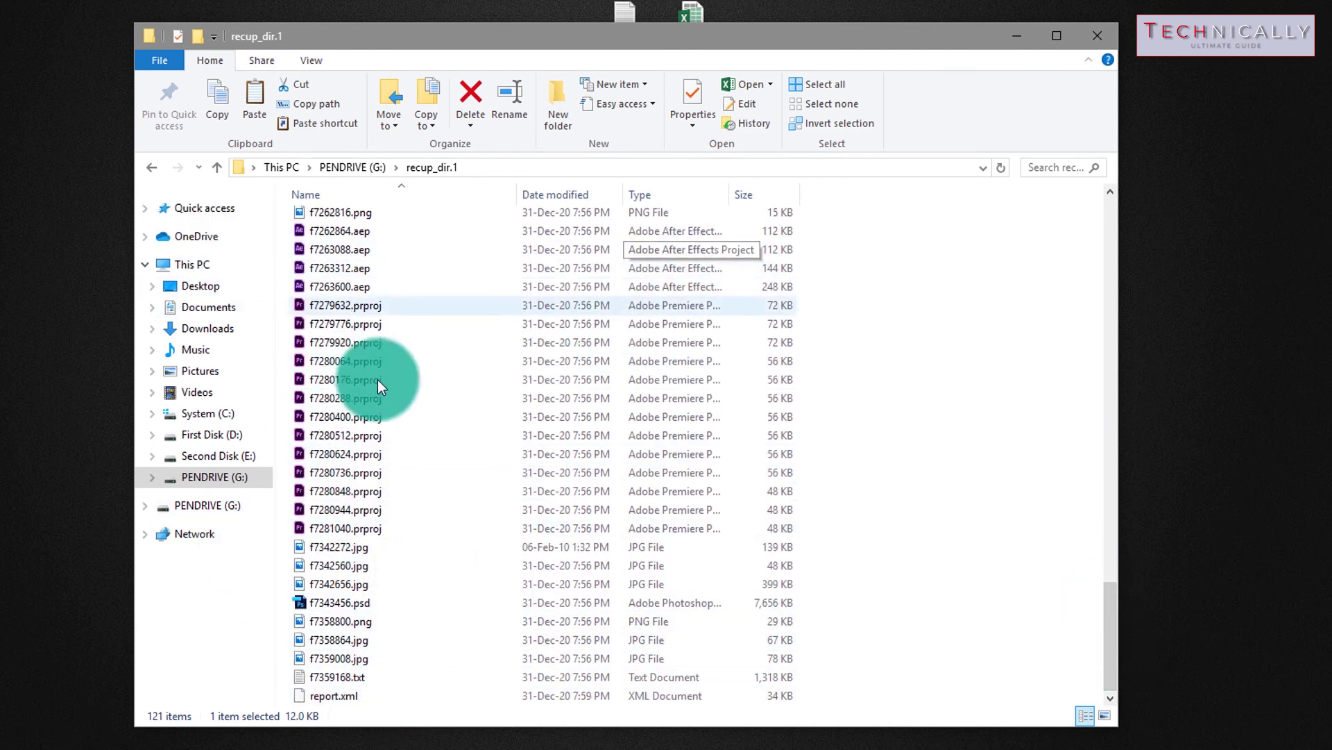
pyautogui.moveTo(1115, 618); pyautogui.dragTo(1138, 222)
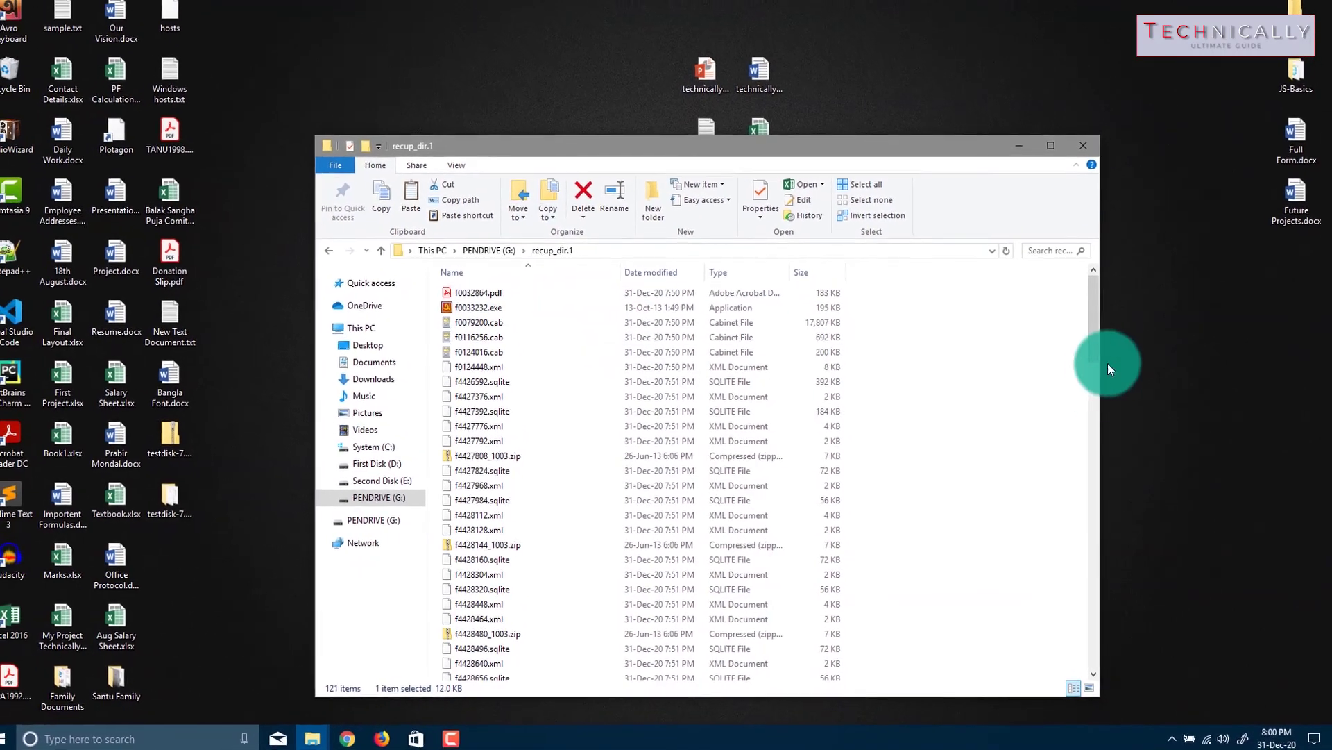
pyautogui.moveTo(1088, 344); pyautogui.dragTo(841, 395)
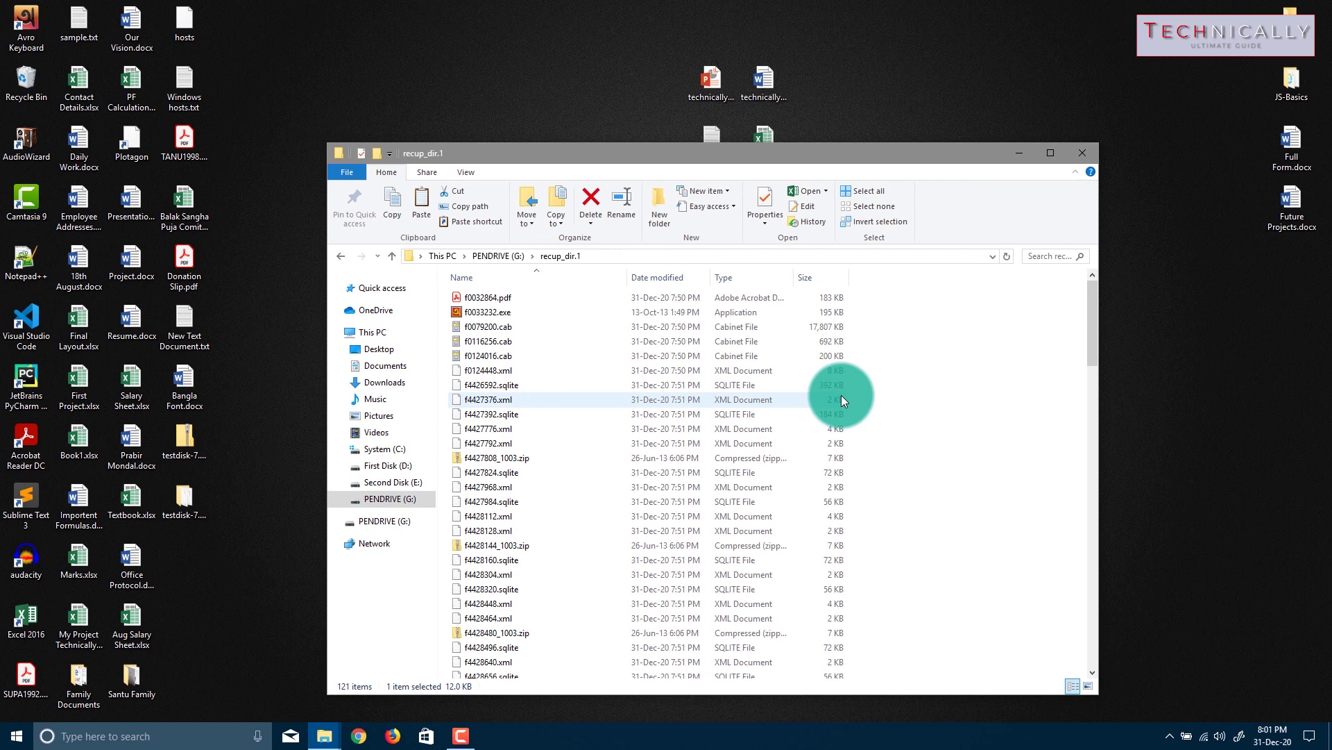
pyautogui.click(1074, 154)
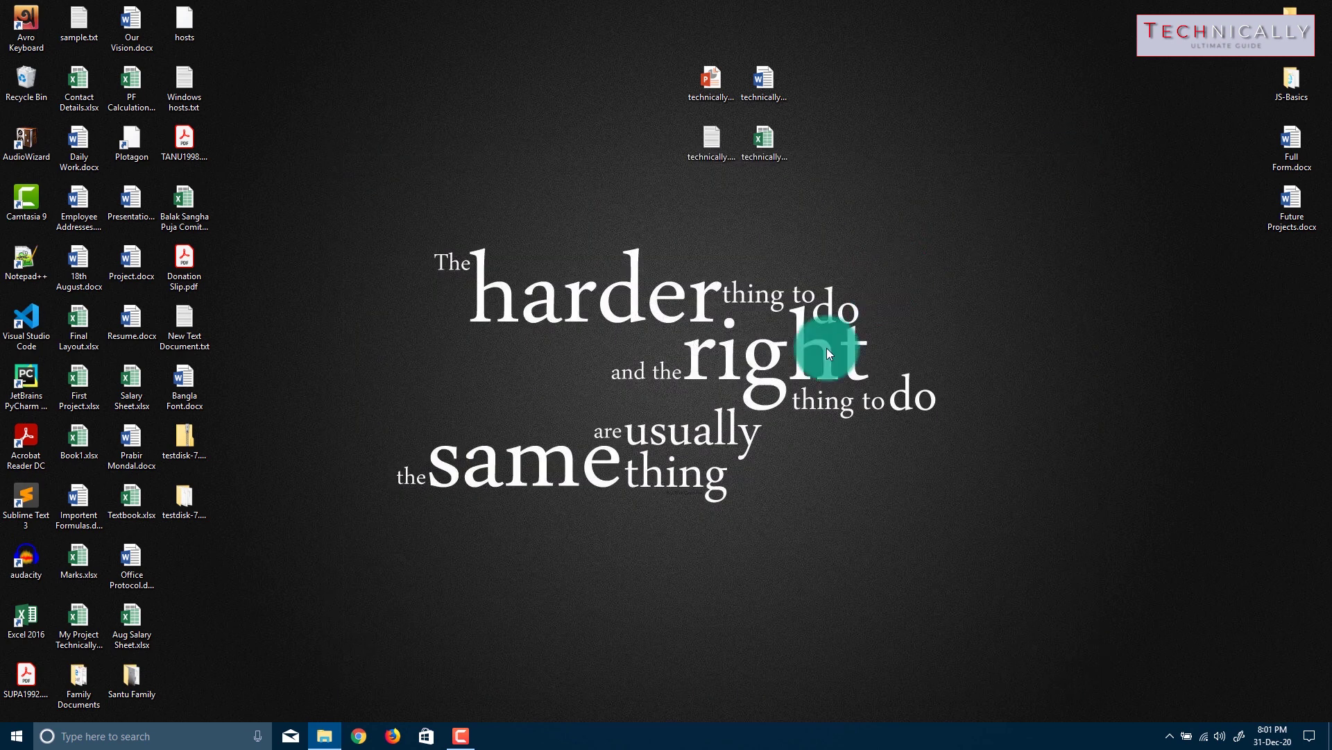